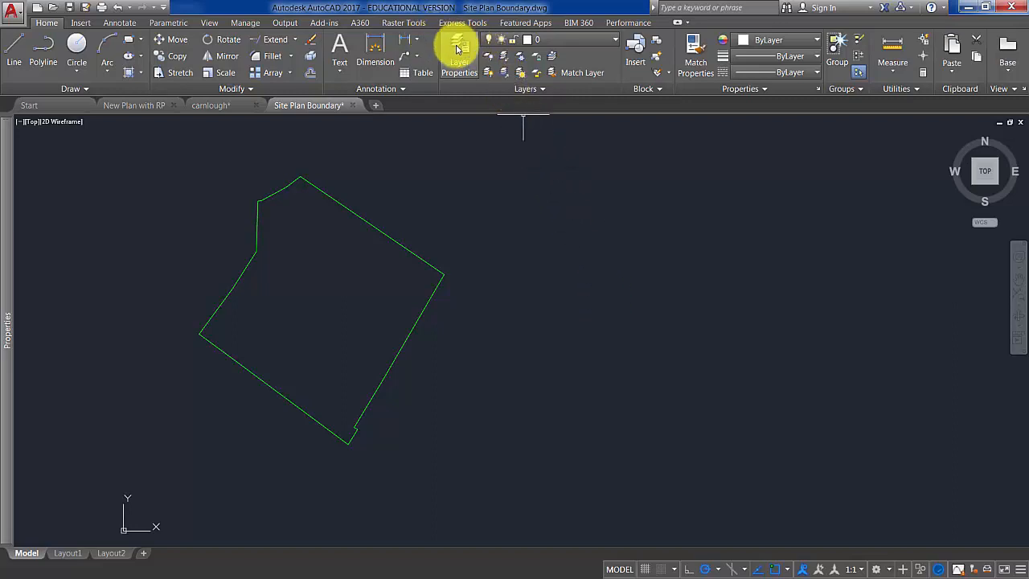
Step: Create a new layer named GA Roof Plan in the layer manager
click(459, 48)
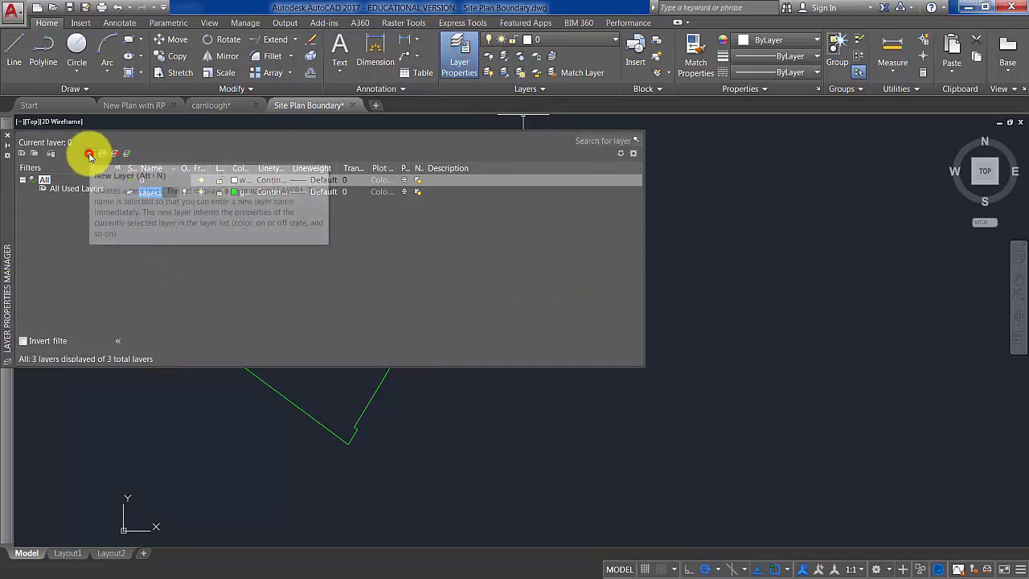
click(90, 153)
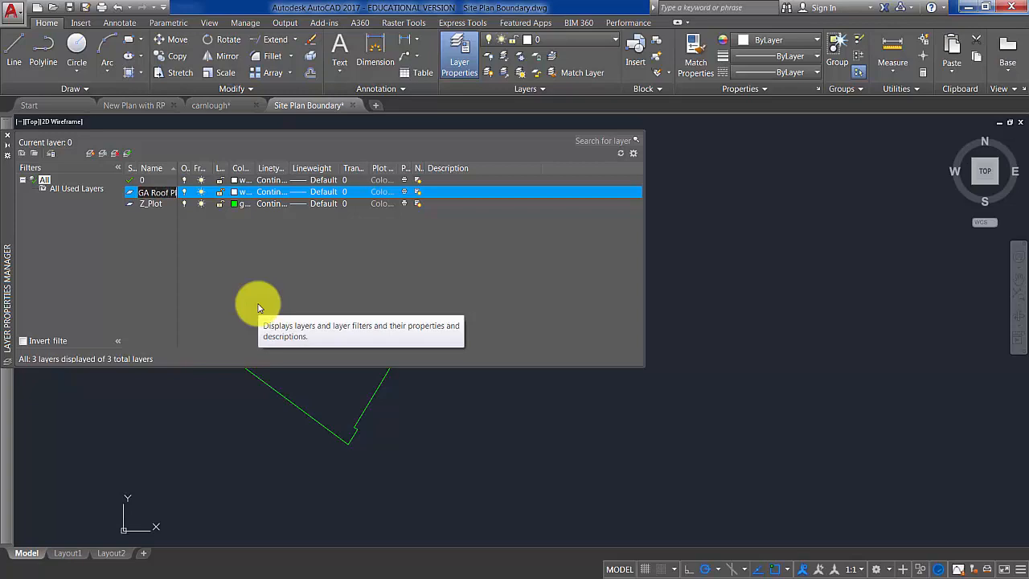
text(GA Roof Plan)
key(Return)
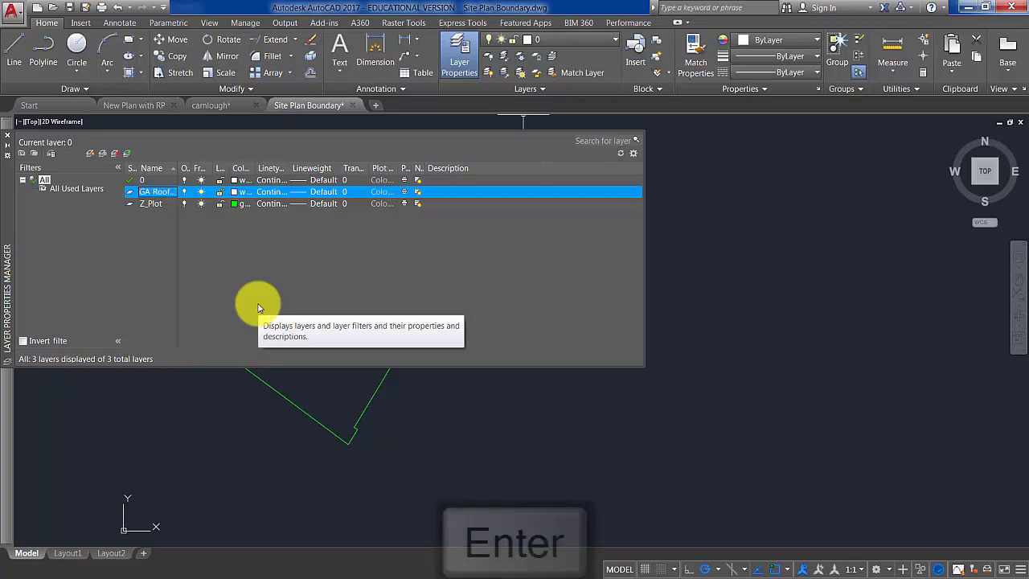
Step: Set the GA Roof Plan layer's colour to magenta and its lineweight to 0.25 mm
click(235, 192)
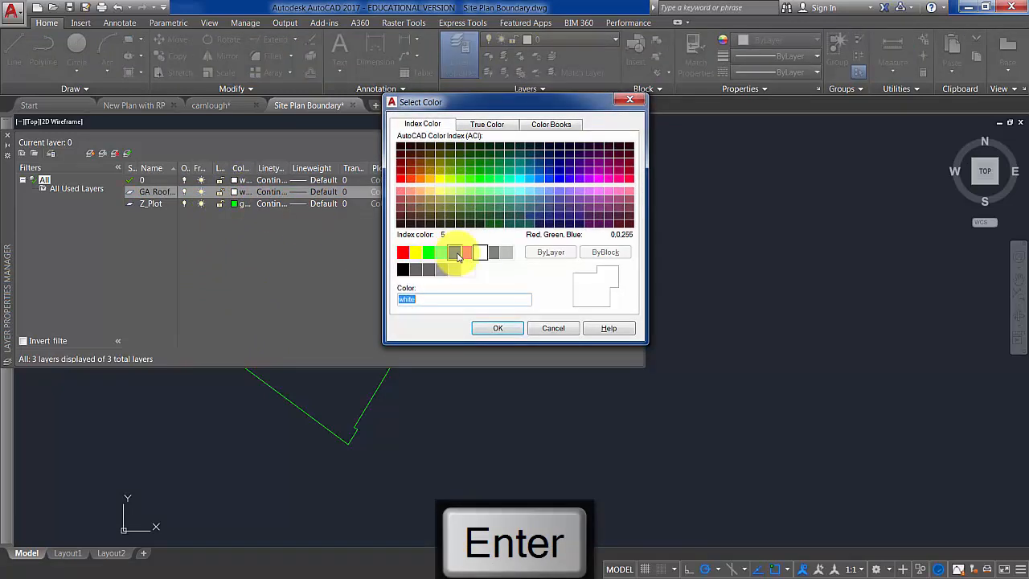
click(467, 253)
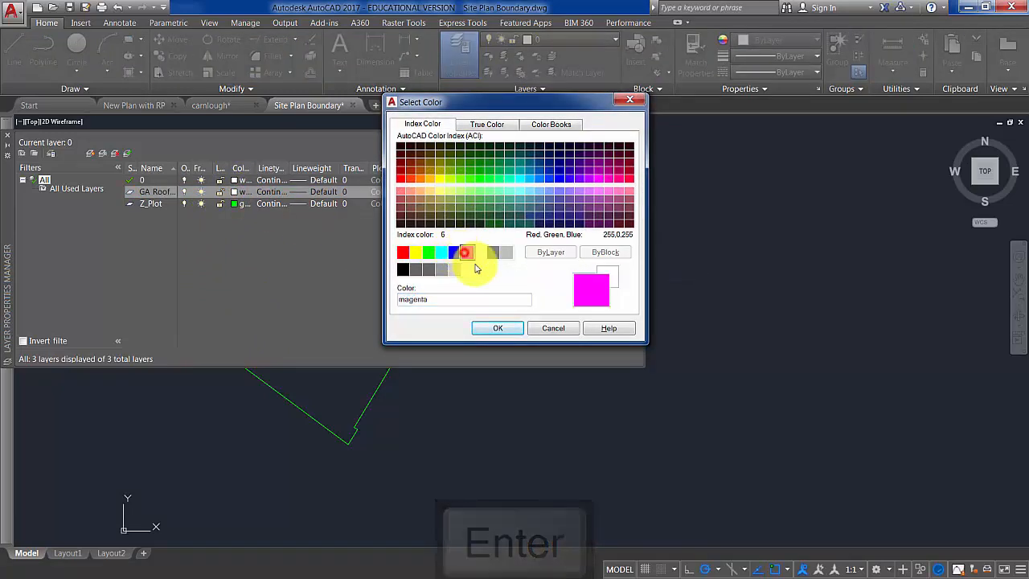
click(497, 327)
click(324, 196)
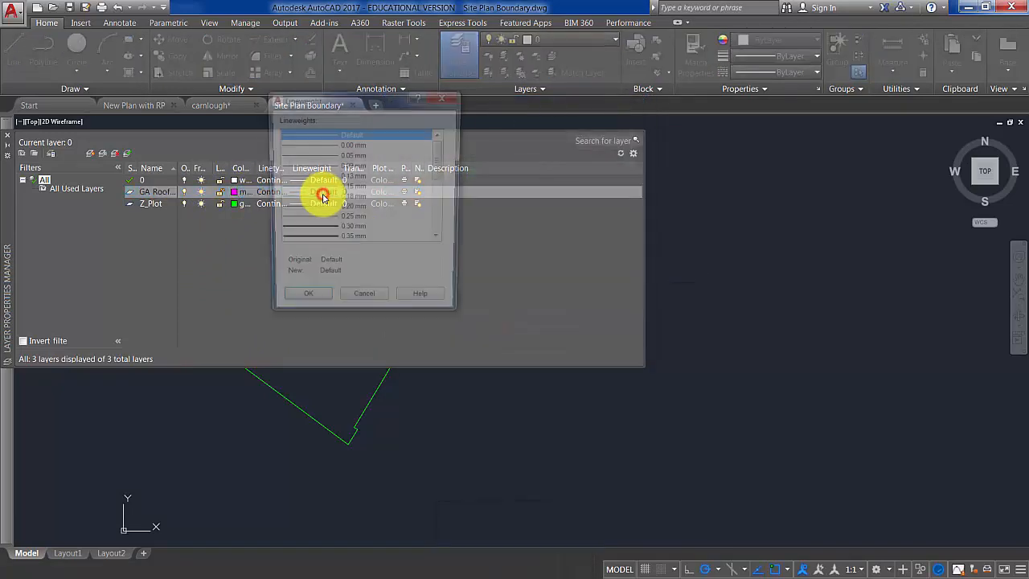
click(319, 219)
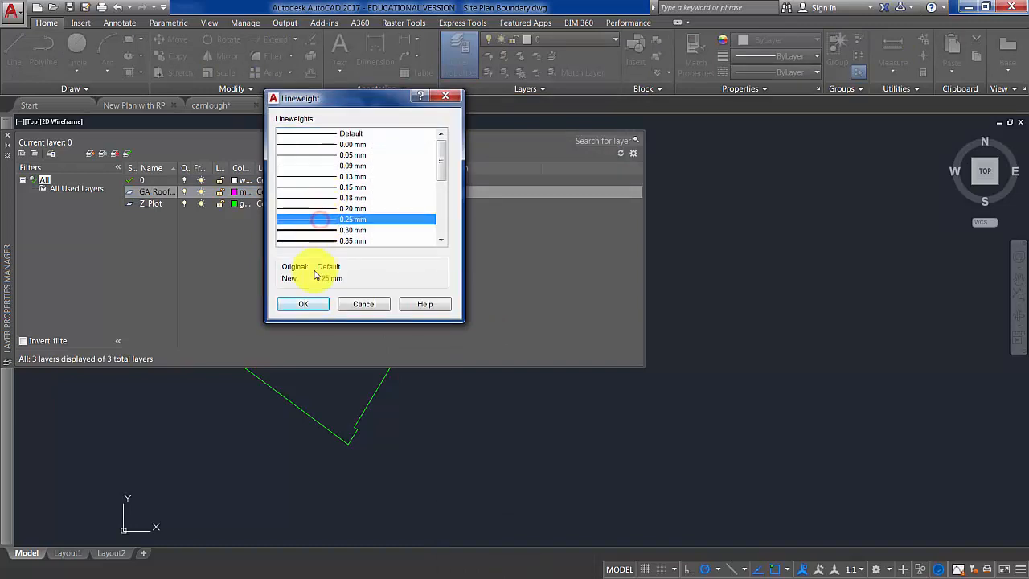
click(313, 306)
Step: Make GA Roof Plan the current layer and close the layer manager
mouse_move(6, 126)
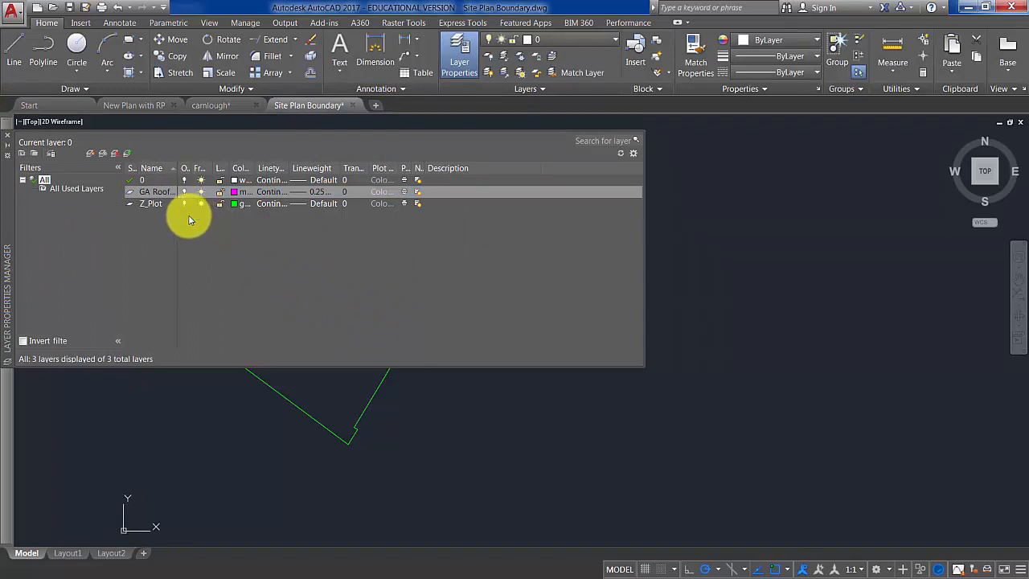
click(158, 192)
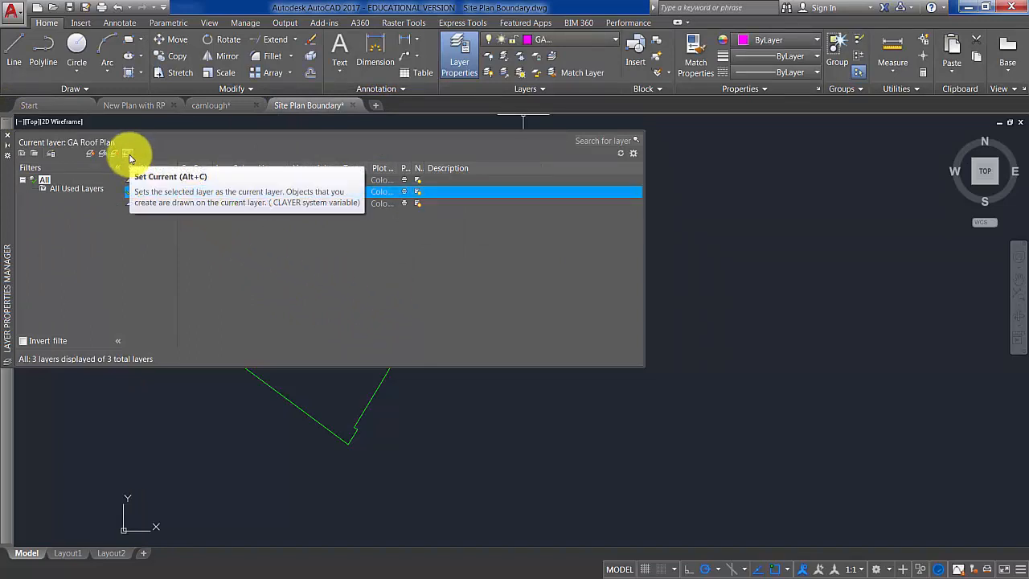
mouse_move(4, 126)
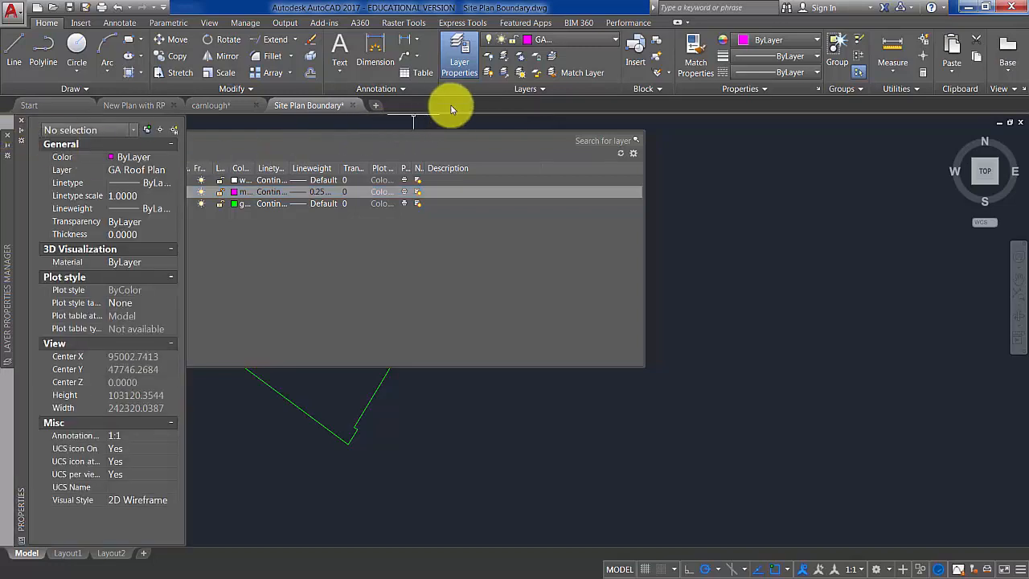
click(179, 142)
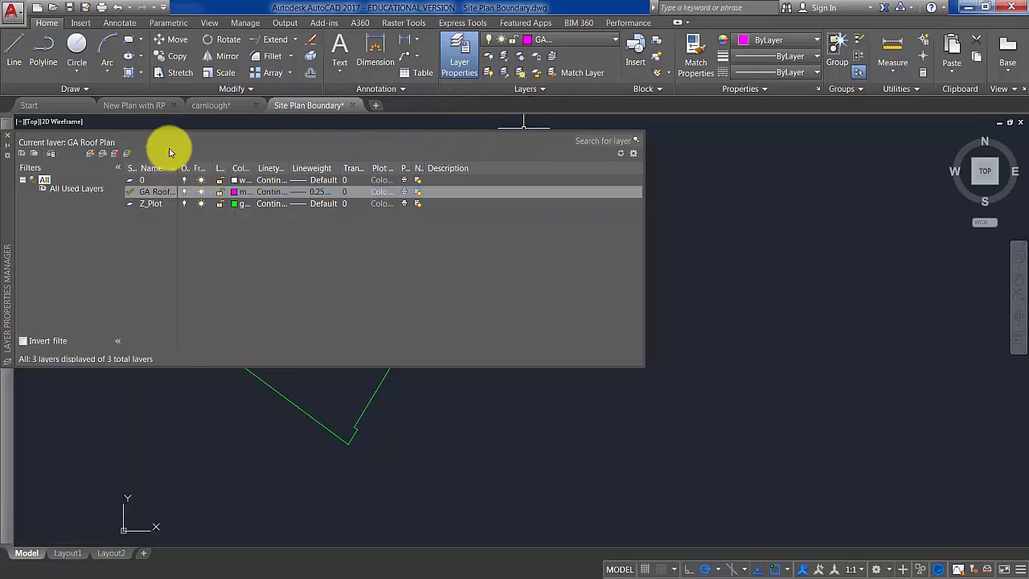
click(9, 137)
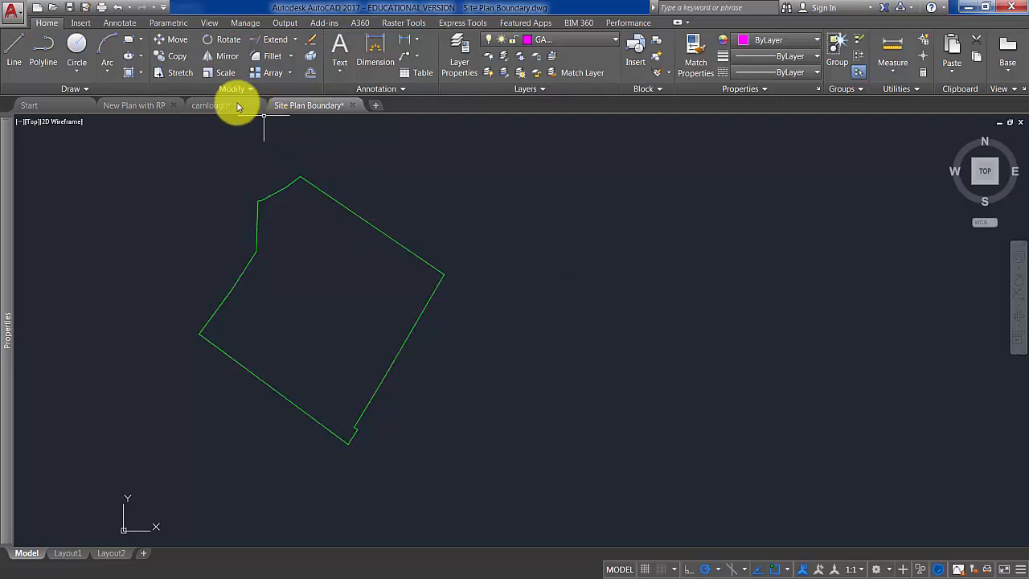
Step: Draw a rectangle 10990 wide in the empty space to the east of the site boundary
click(129, 42)
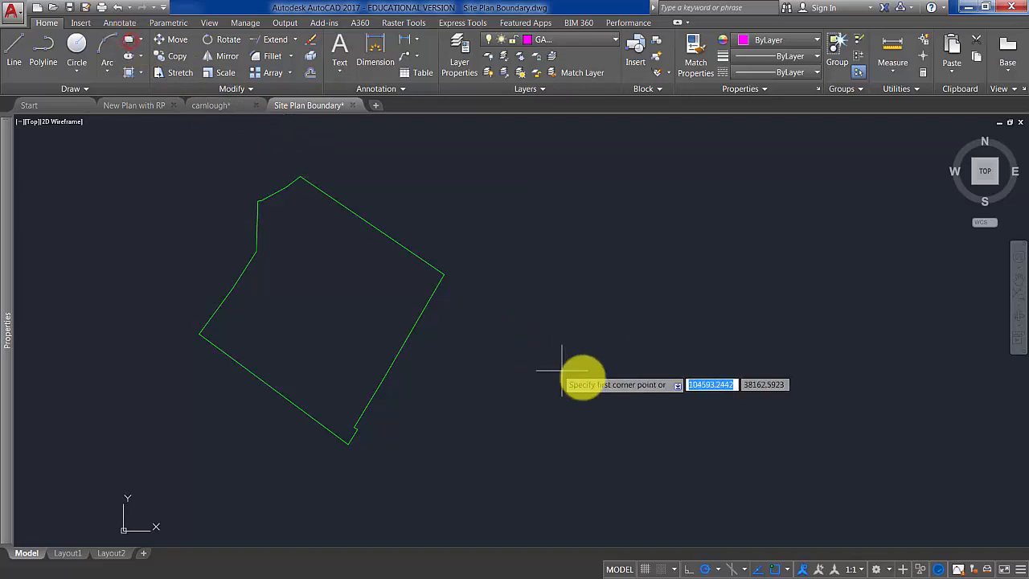
click(513, 385)
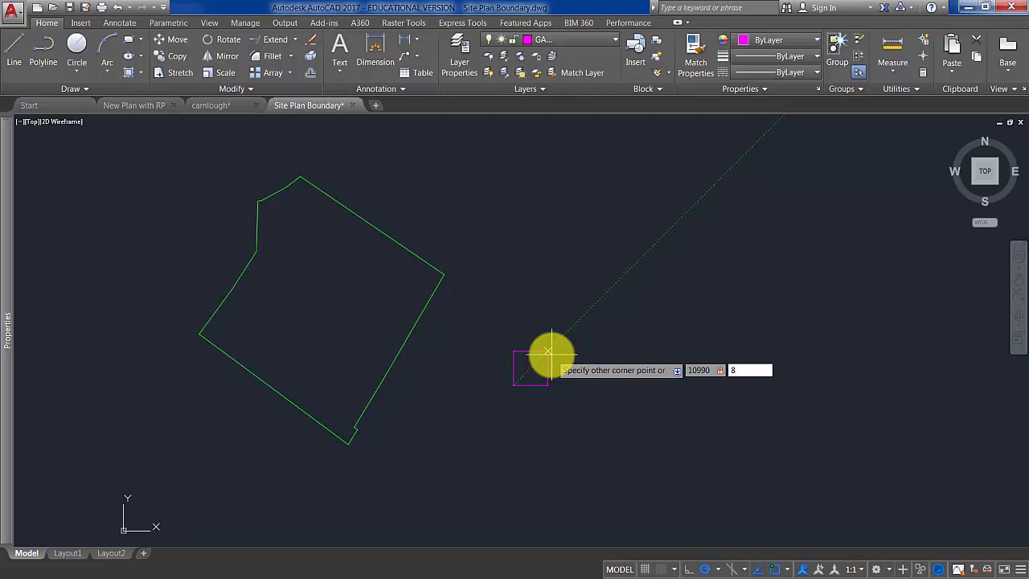
key(Return)
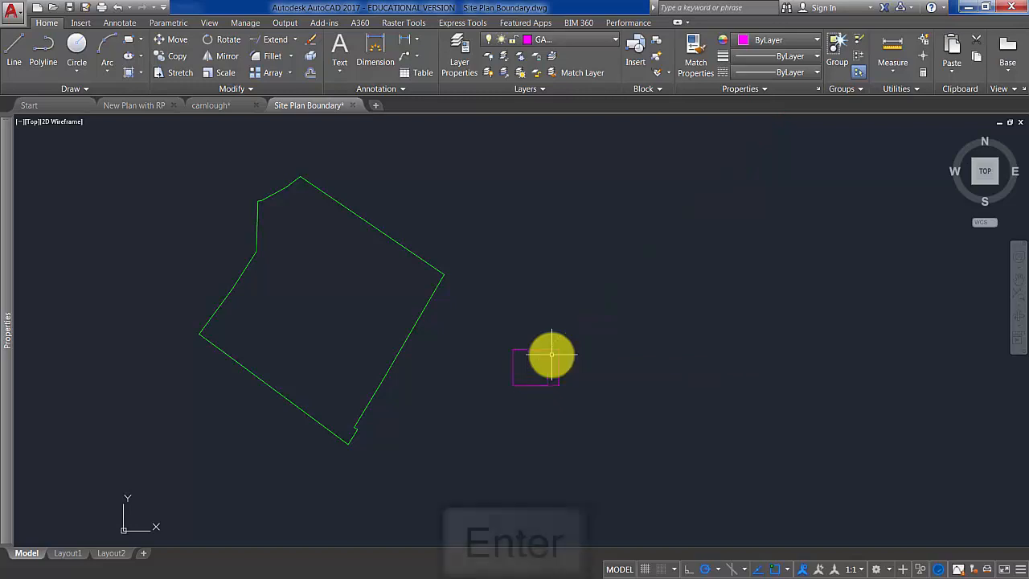
scroll(560, 376, up, 2)
scroll(543, 372, up, 4)
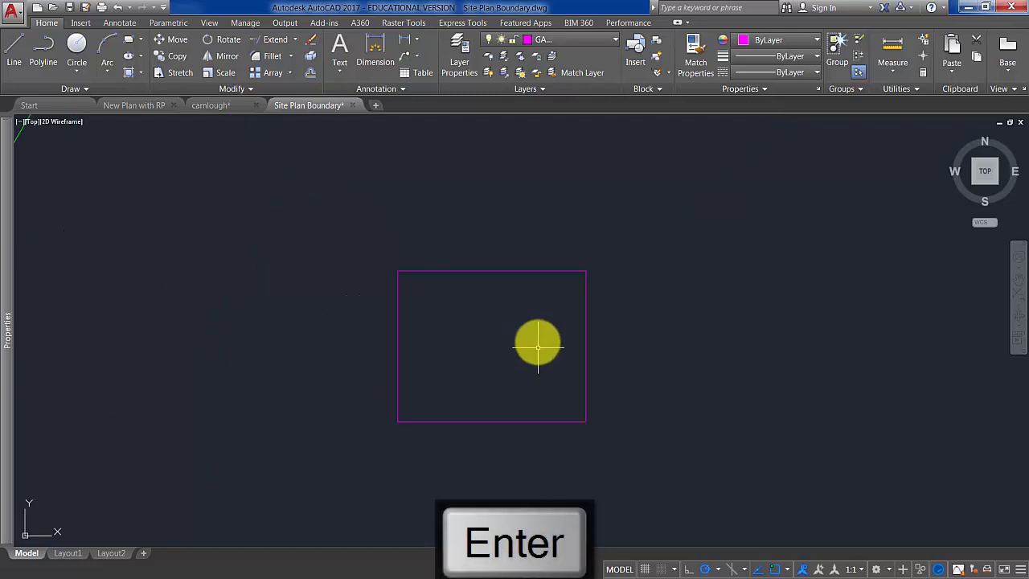
click(539, 341)
click(514, 248)
click(312, 73)
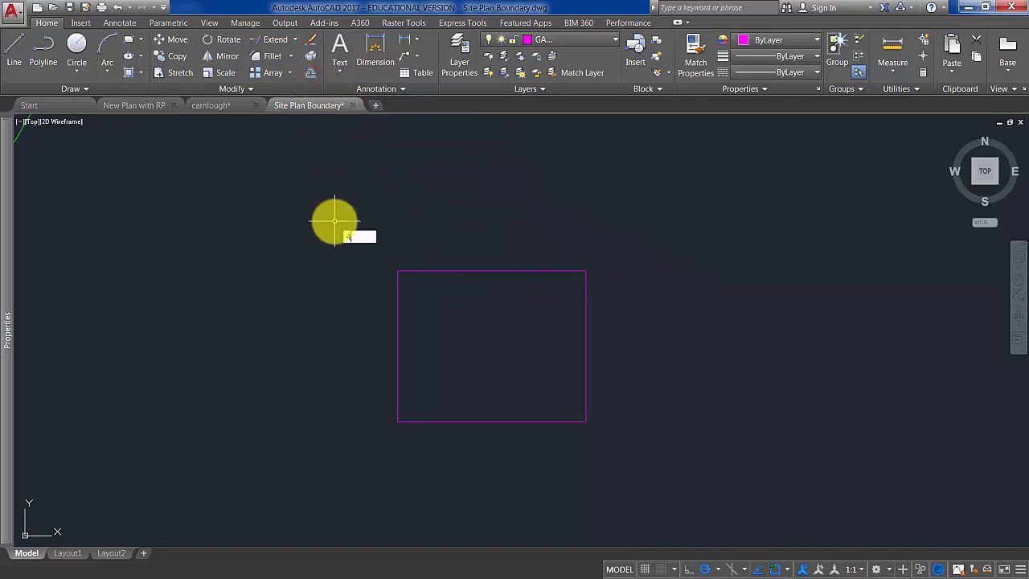
key(Return)
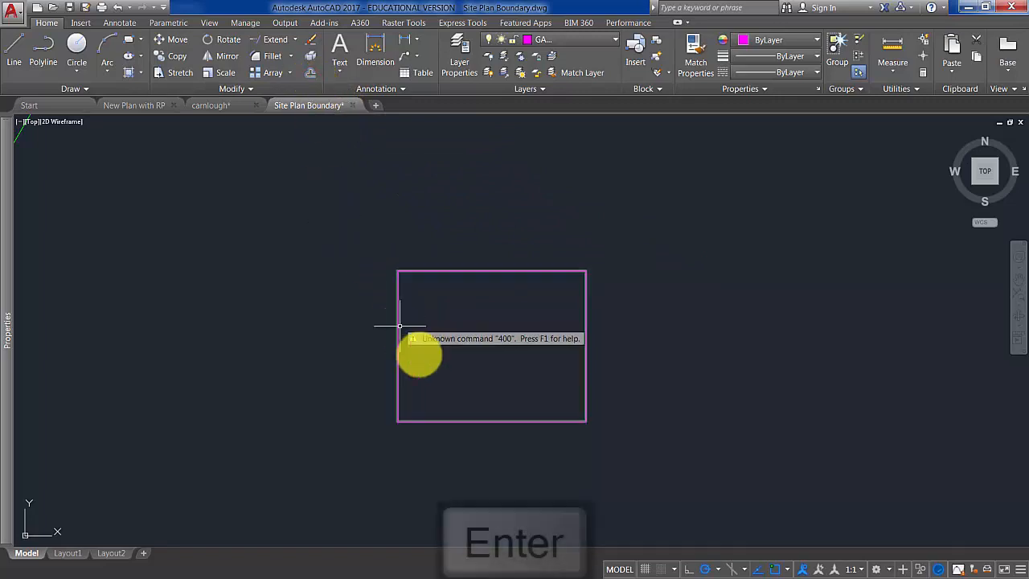
Step: Explode the rectangle into separate lines and offset its left edge outward by 400
click(488, 283)
click(311, 60)
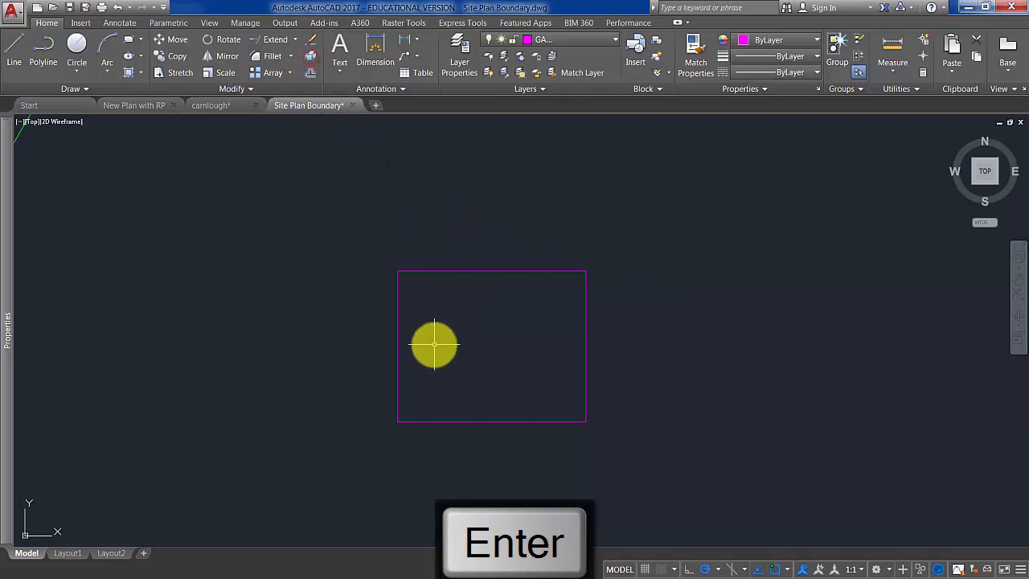
click(310, 74)
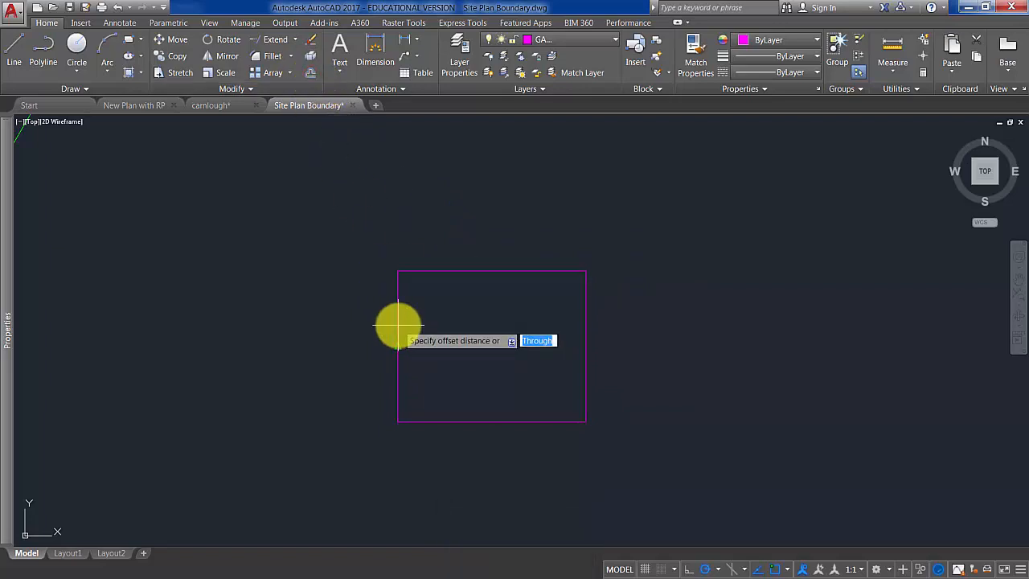
text(400)
key(Return)
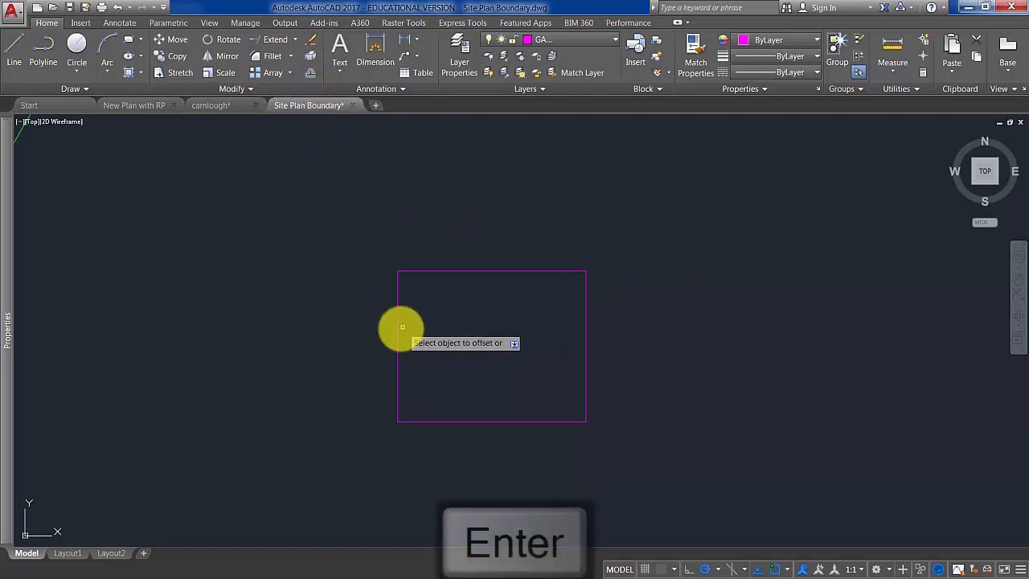
click(395, 328)
click(345, 324)
key(Return)
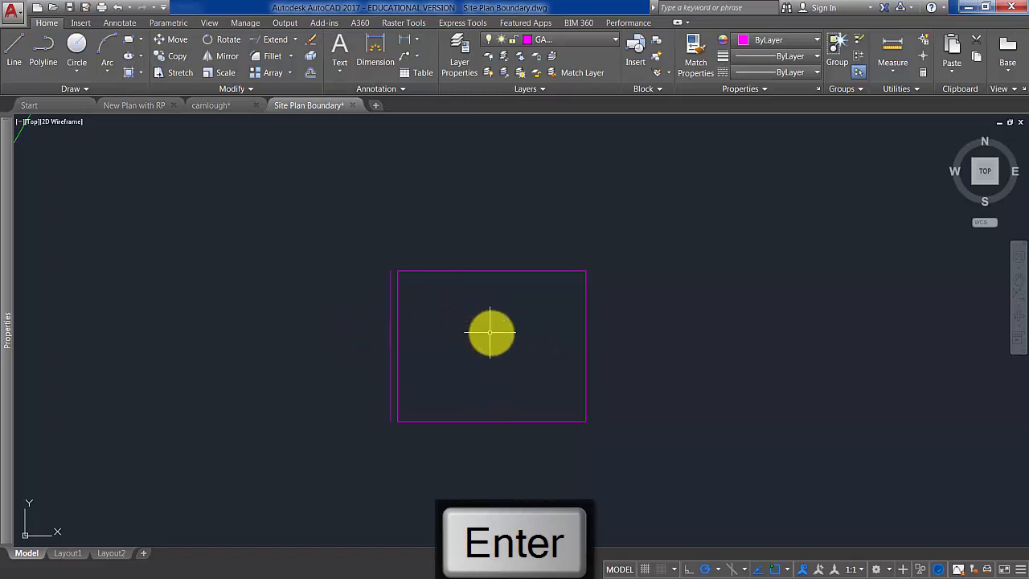
Step: Delete the rectangle's right edge and offset its top and bottom edges outward by 100
click(598, 316)
key(Delete)
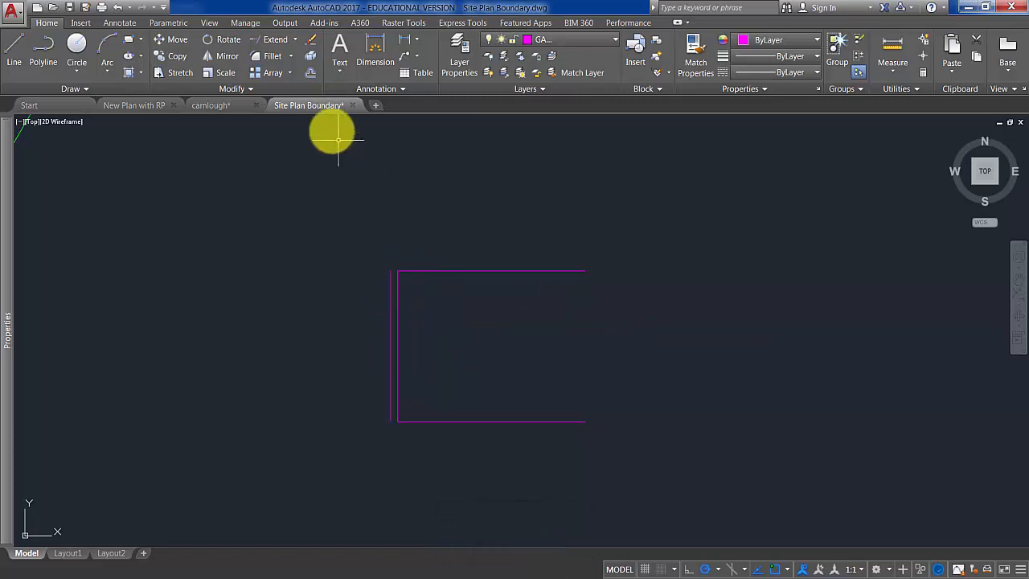
click(313, 74)
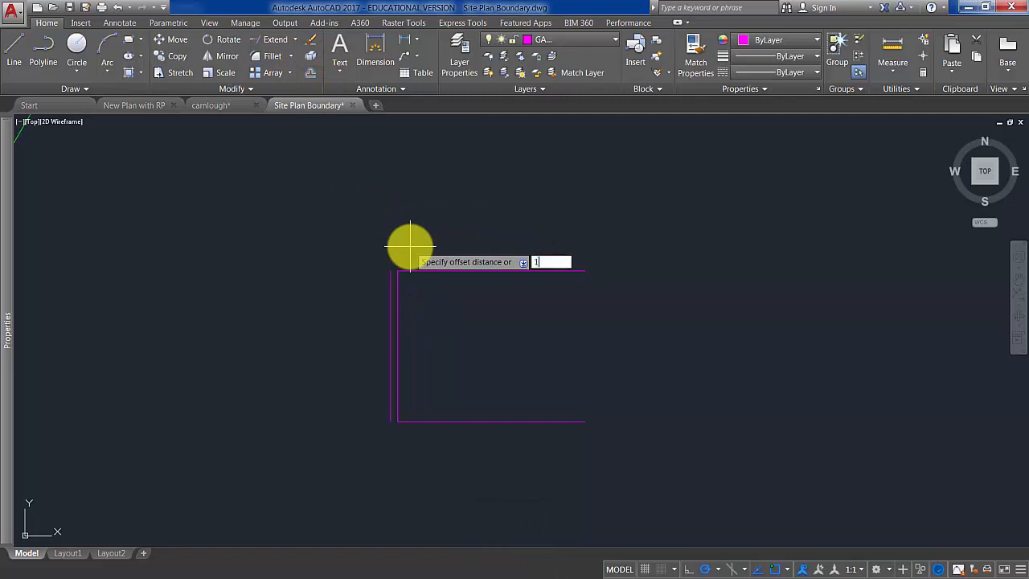
key(Return)
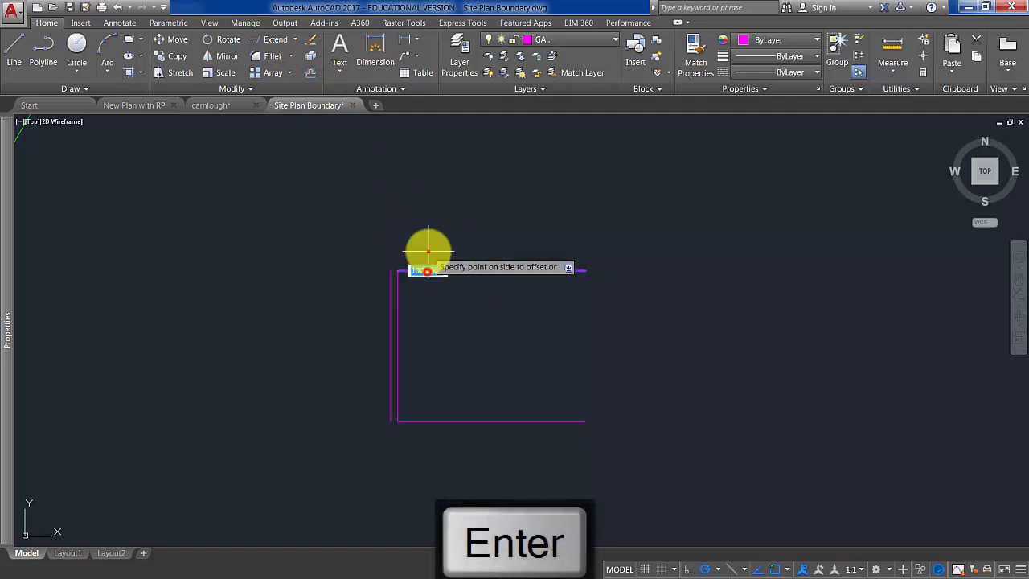
click(422, 421)
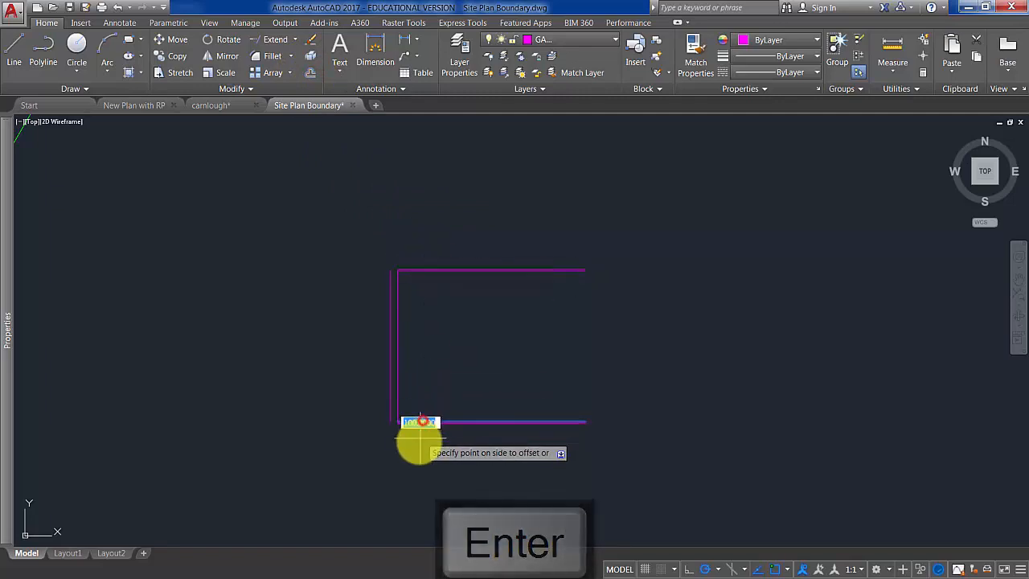
click(413, 464)
key(Return)
Step: Fillet the offset bottom line and offset left line with radius 0 to form the outer lower-left corner
scroll(389, 423, up, 2)
scroll(404, 415, up, 2)
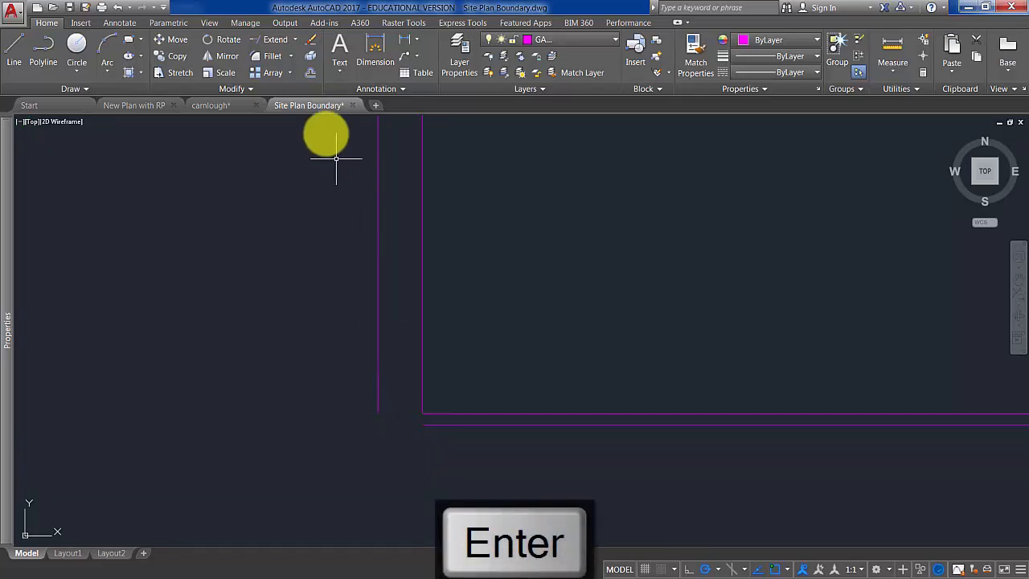
click(274, 58)
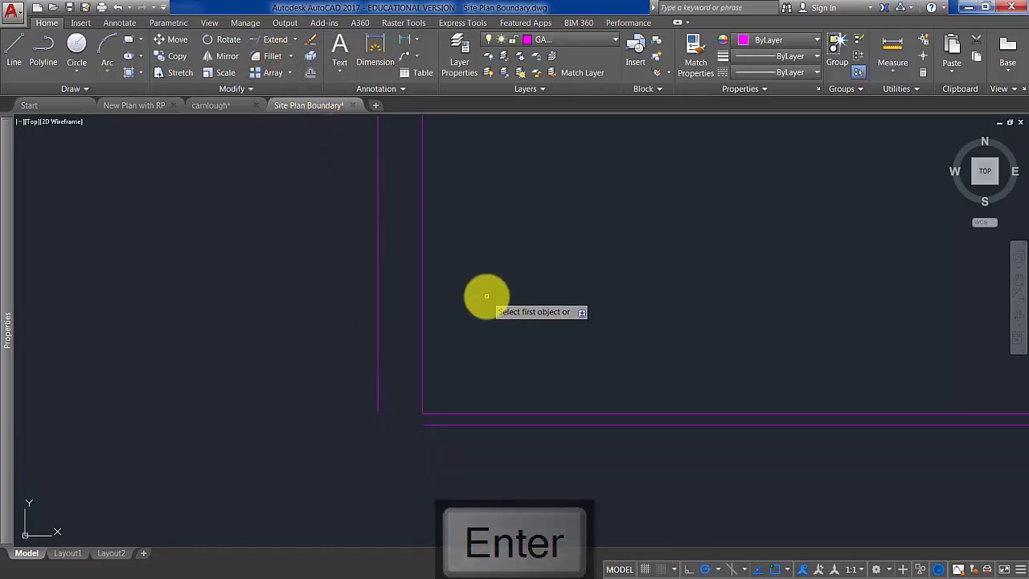
key(Down)
click(522, 357)
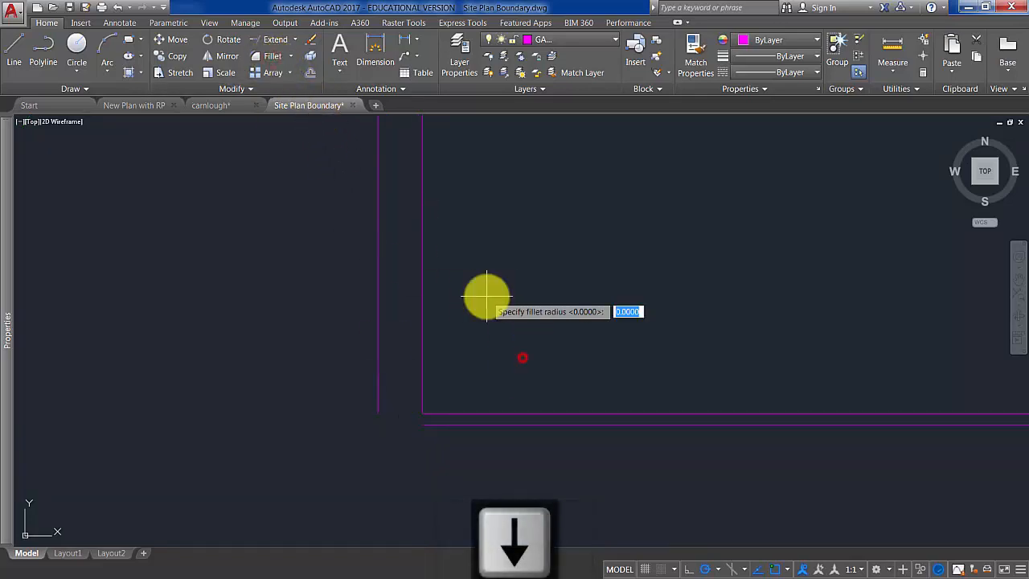
text(0)
key(Return)
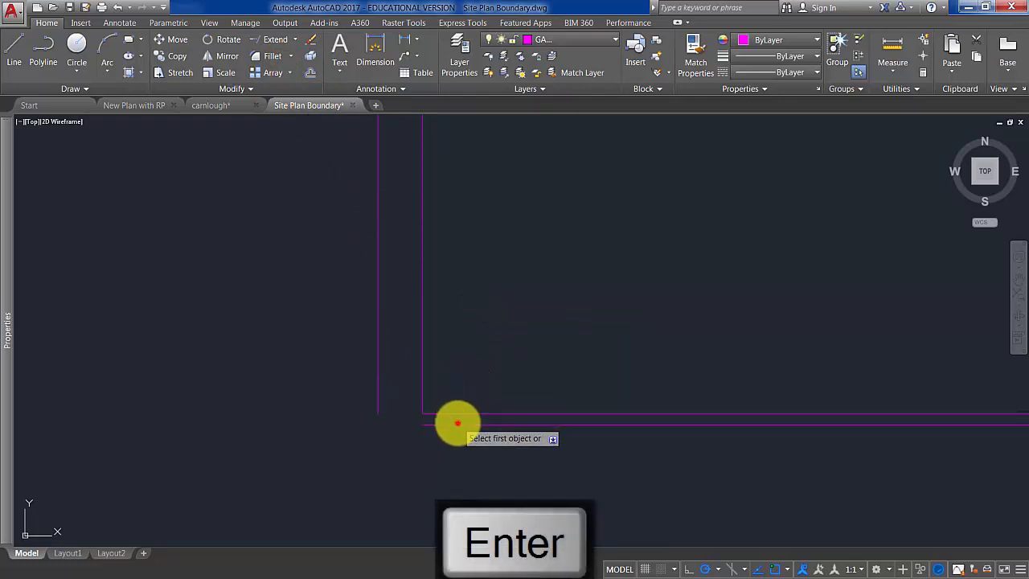
click(453, 423)
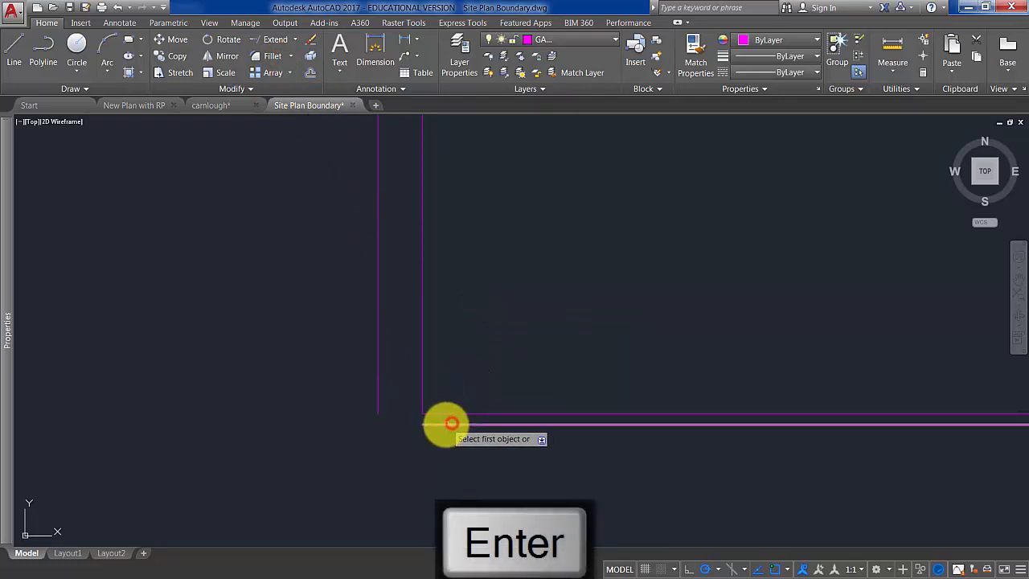
click(376, 362)
Step: Fillet the inner left vertical line with the outer bottom line, keeping the short piece between the two vertical lines
key(Return)
click(424, 356)
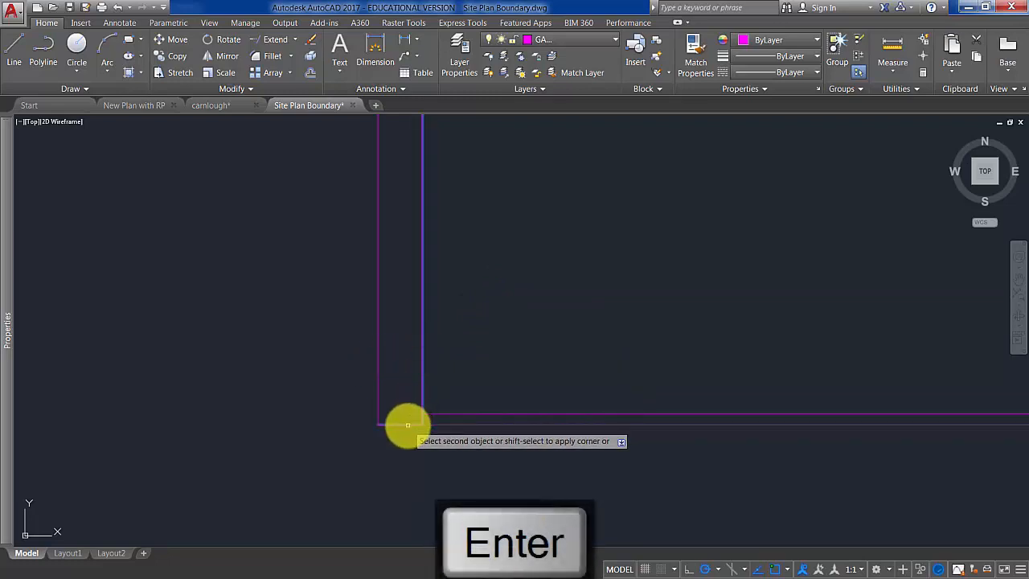
click(407, 425)
Step: Fillet the offset left line and offset top line into a sharp outer upper-left corner
scroll(410, 426, down, 4)
middle_drag(422, 355, 425, 408)
scroll(413, 332, up, 8)
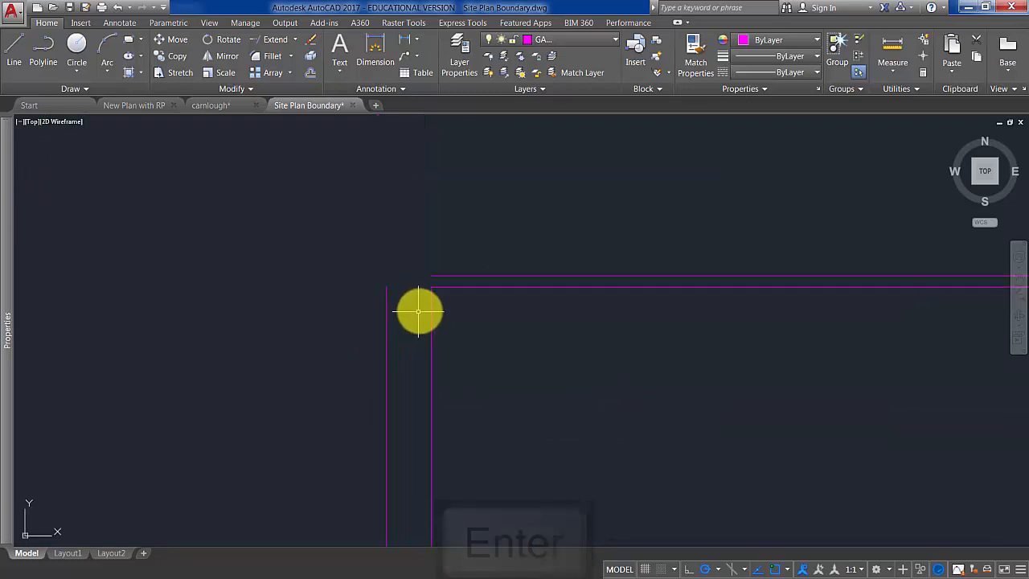
key(Return)
click(386, 306)
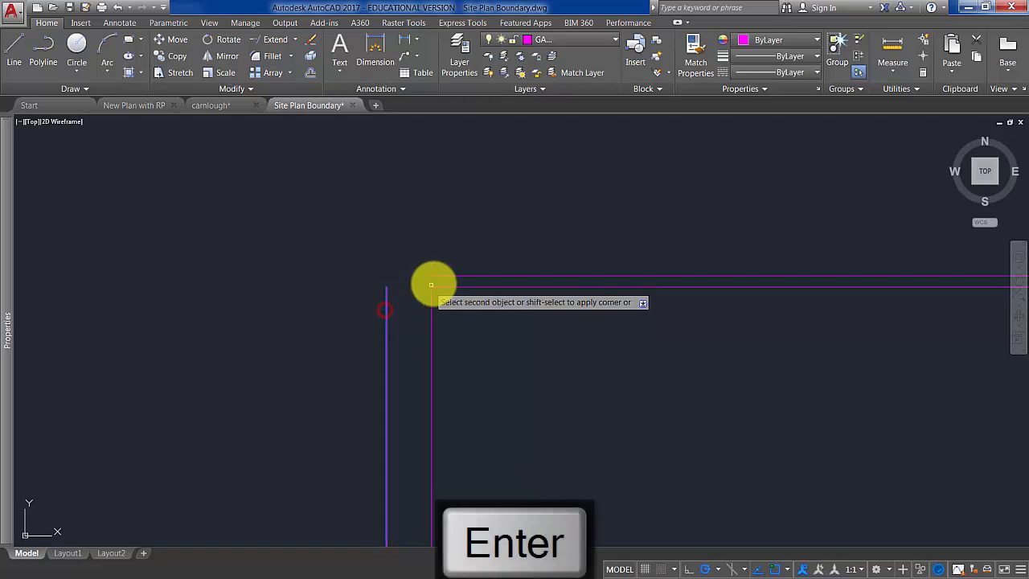
click(439, 278)
Step: Fillet the inner left vertical line with the outer top line, keeping the short piece between the two vertical lines
key(Return)
click(431, 297)
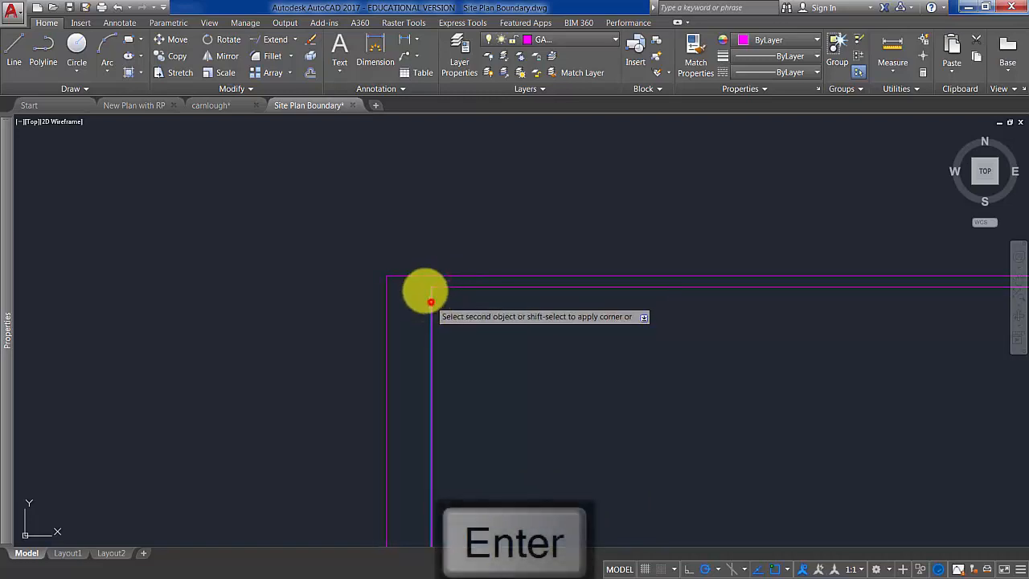
click(417, 276)
Step: Mirror the whole left overhang strip about the vertical axis through the midpoint of the top line, keeping the original
scroll(524, 368, down, 5)
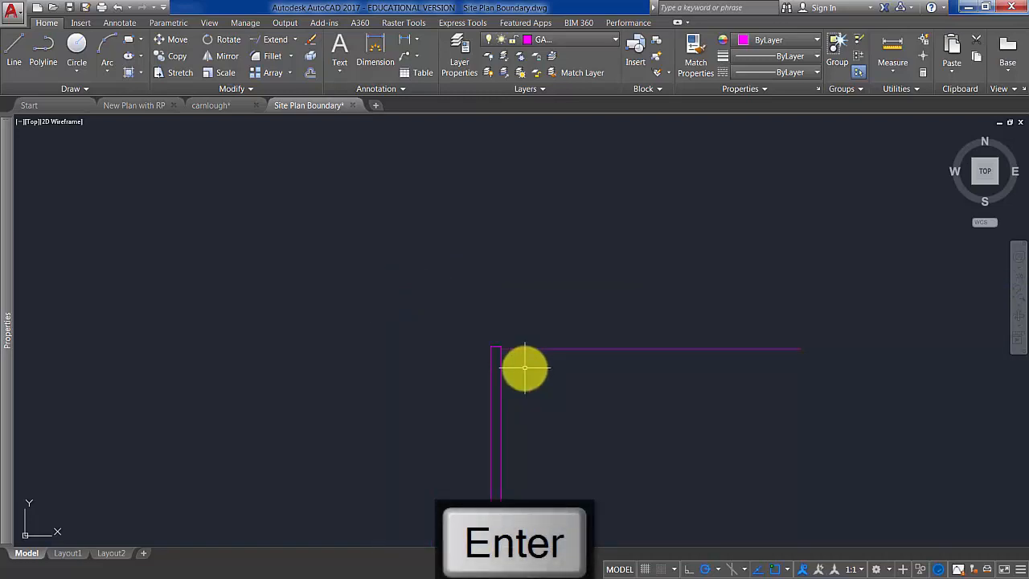
mouse_move(523, 365)
middle_down()
mouse_move(409, 246)
mouse_move(408, 218)
middle_up()
click(343, 186)
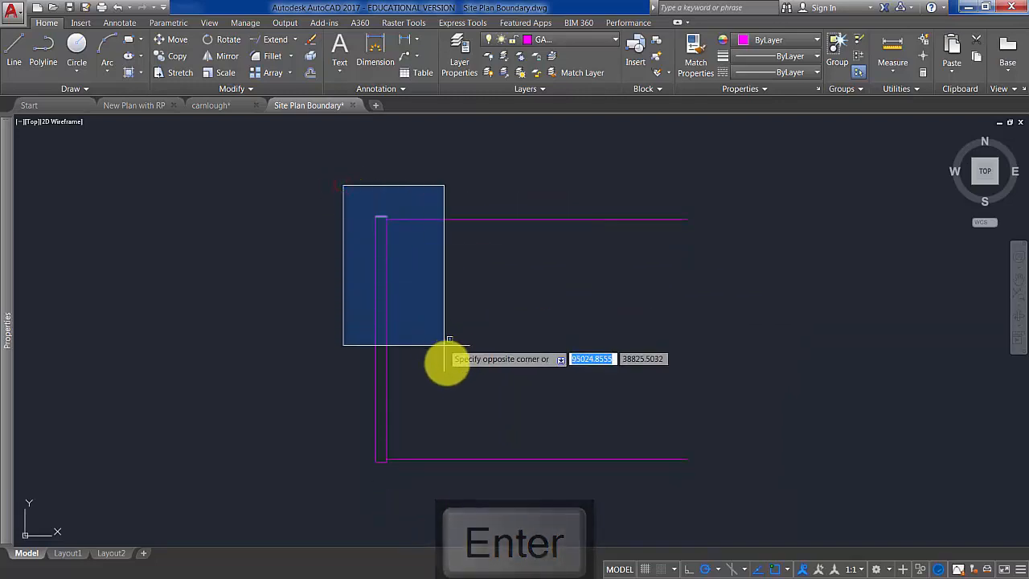
click(427, 483)
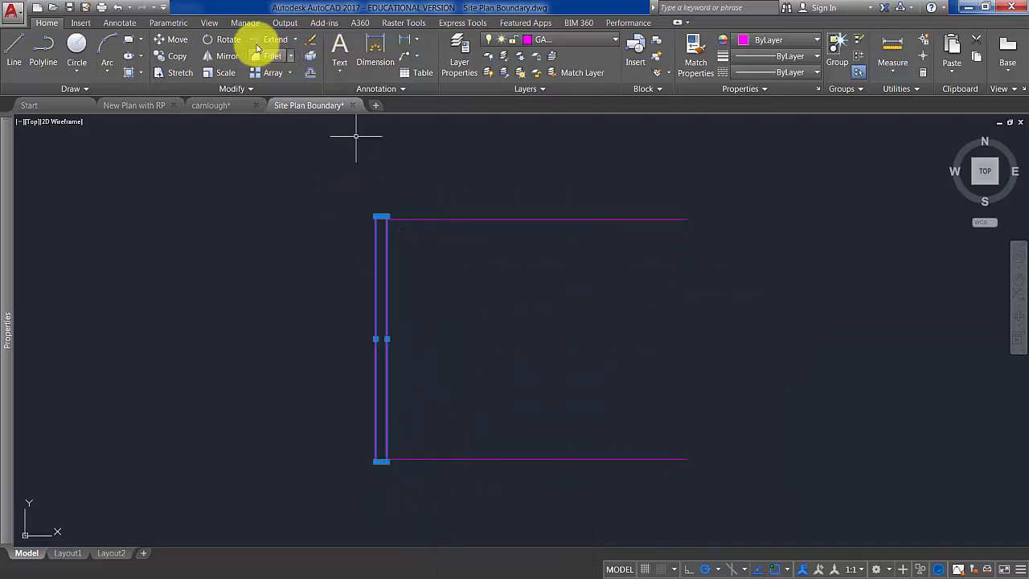
click(227, 57)
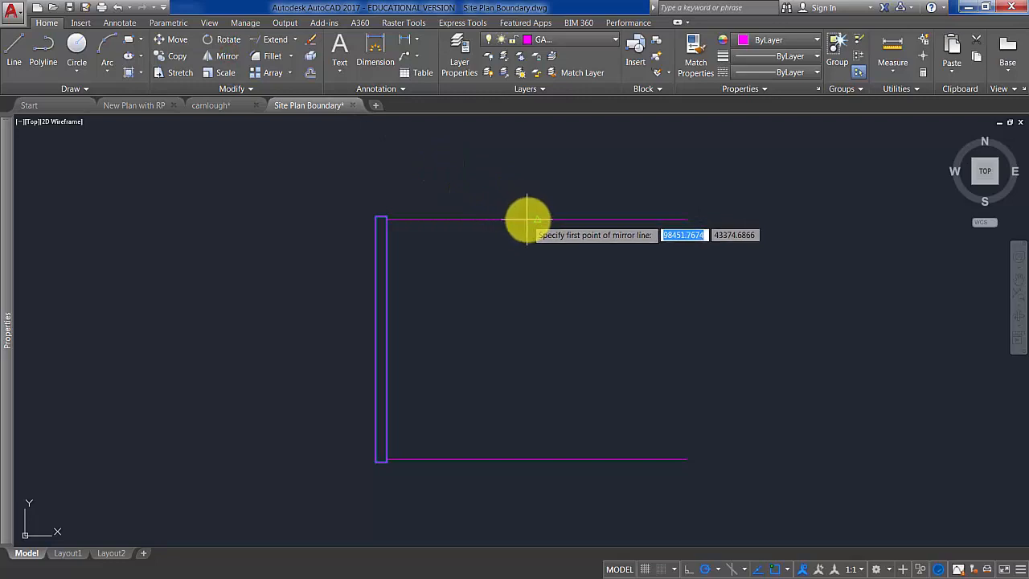
click(538, 219)
click(536, 172)
key(Return)
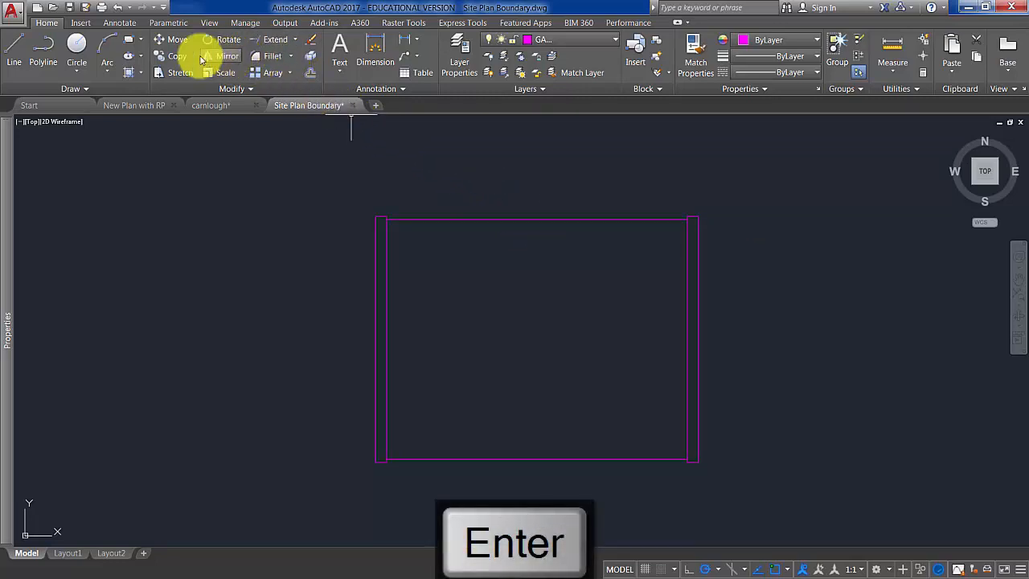
Step: Draw a short horizontal line across each of the left and right overhang strips, joining the midpoints of their vertical edges
click(17, 51)
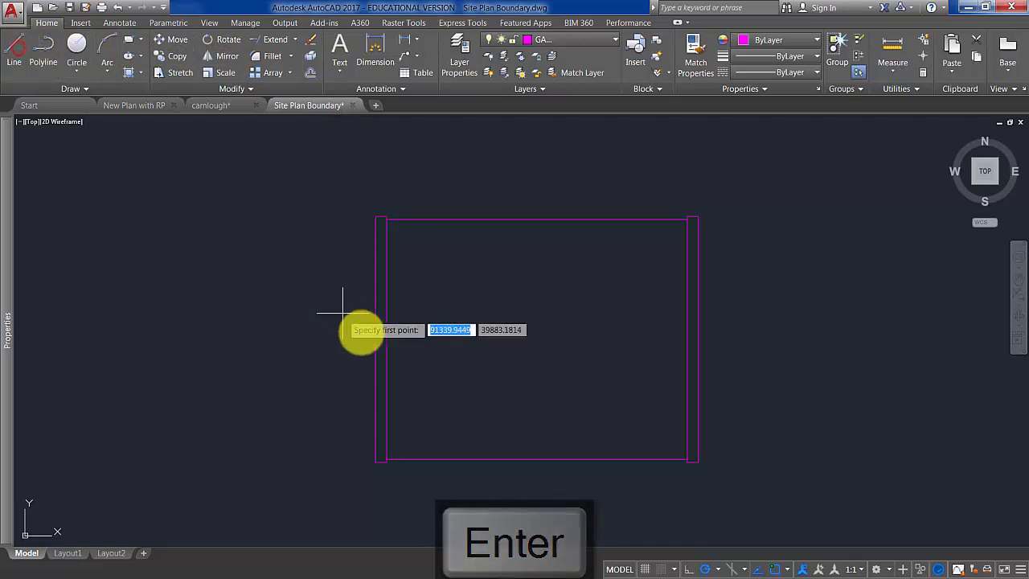
click(377, 342)
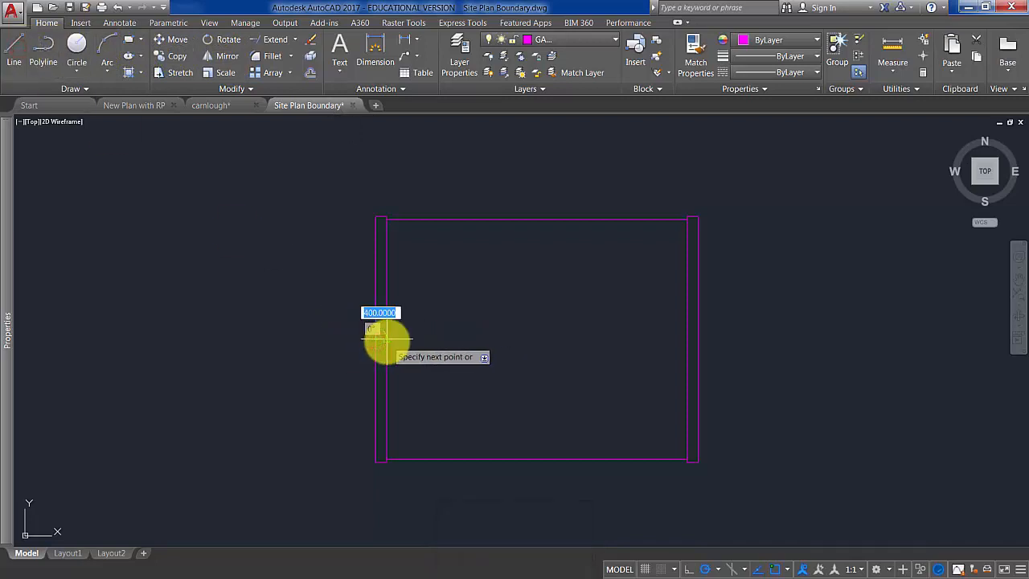
key(Return)
key(Return)
click(688, 344)
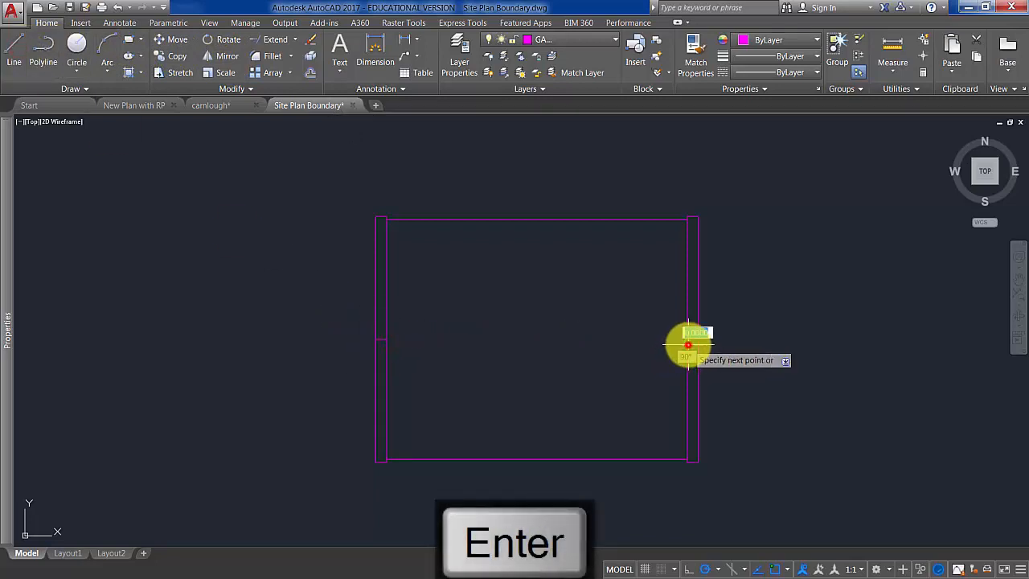
click(698, 340)
key(Return)
Step: Draw the horizontal ridge line between the midpoints of the two inner vertical lines
key(Return)
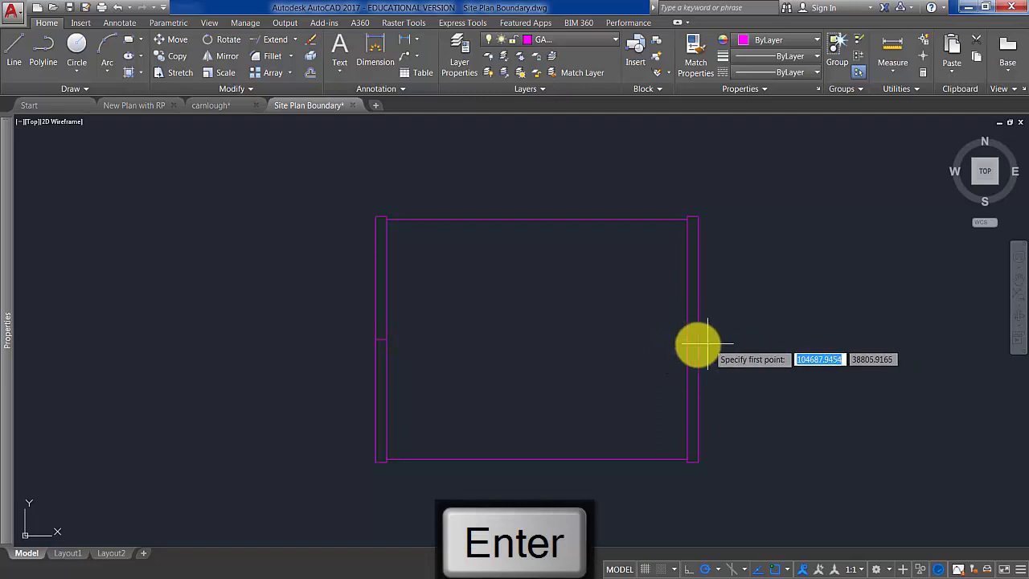
click(687, 339)
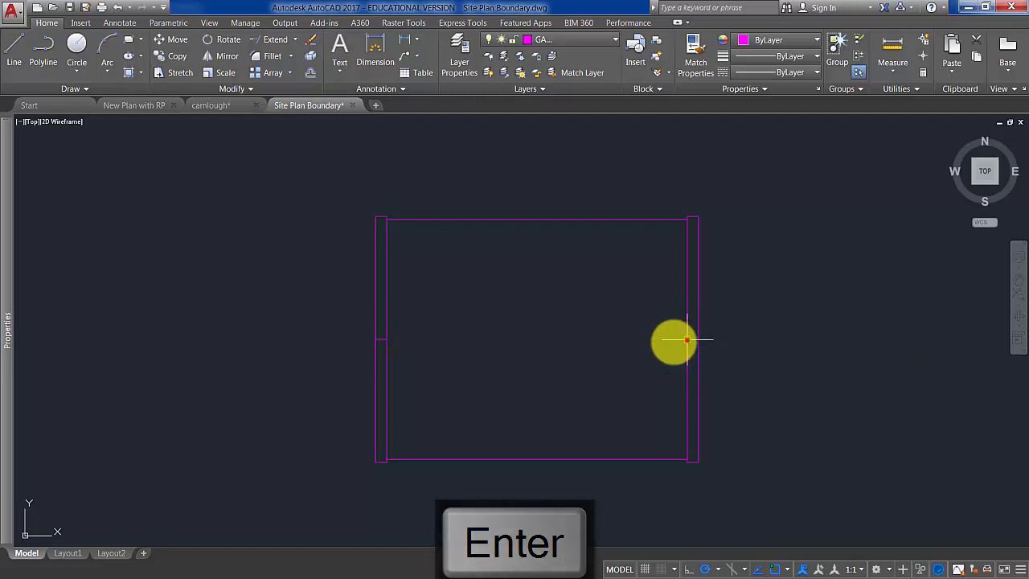
click(392, 339)
key(Return)
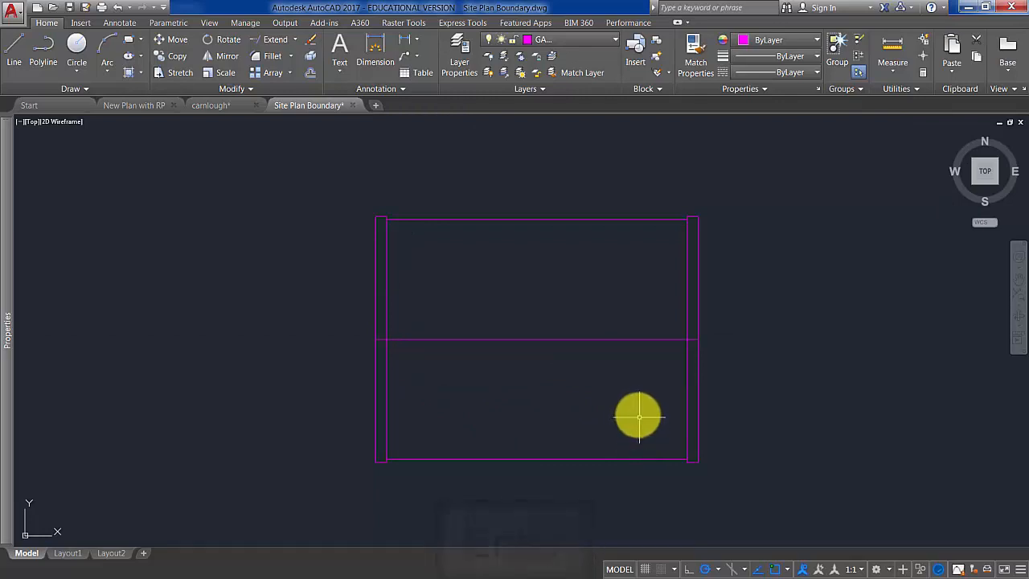
Step: Offset the inner vertical line of the right overhang strip 3700 to the left, into the roof
middle_drag(623, 415, 547, 331)
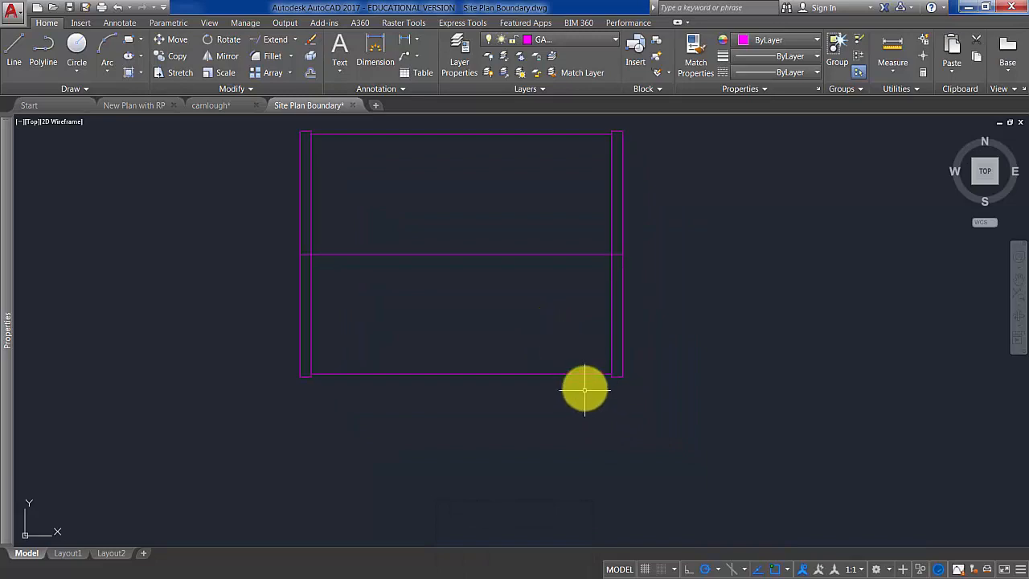
scroll(584, 390, up, 2)
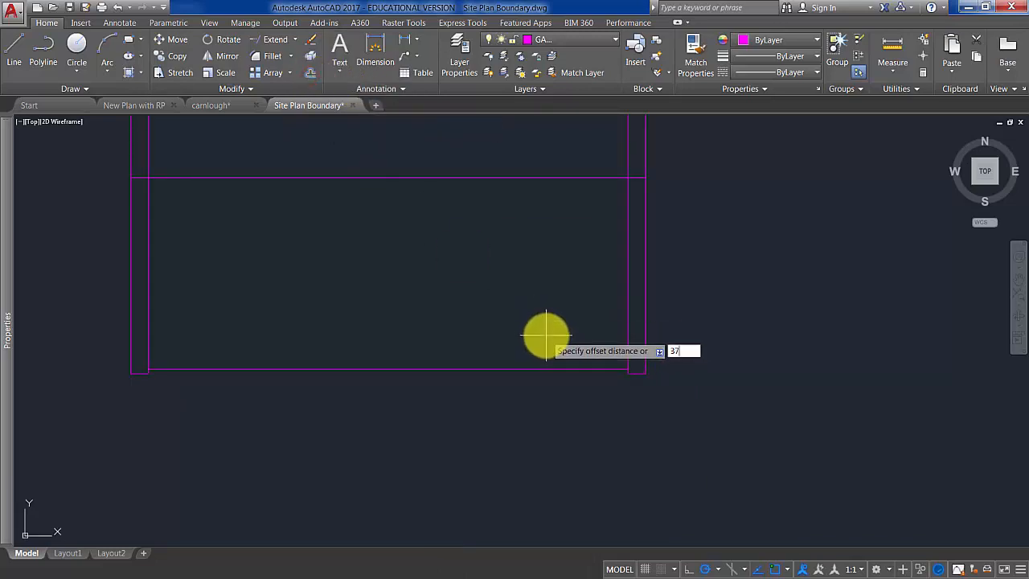
key(Return)
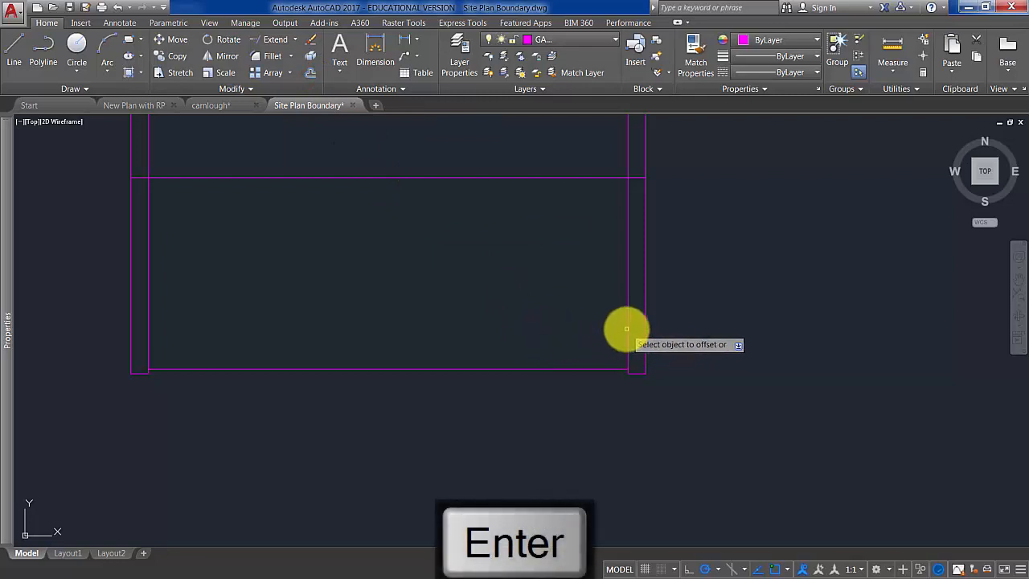
click(627, 329)
click(505, 319)
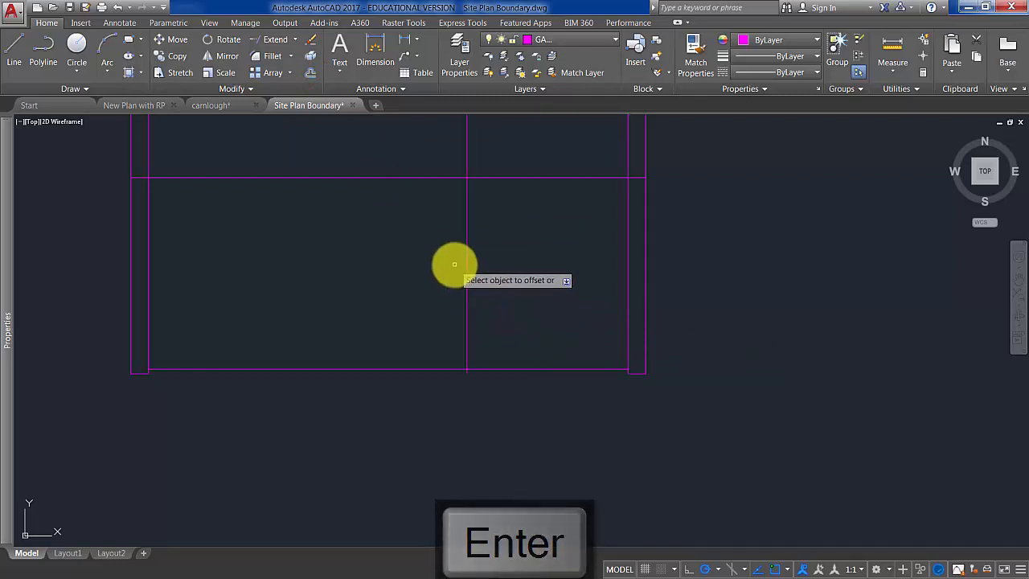
Step: Offset the new interior vertical line another 2802.5 to the left
key(Return)
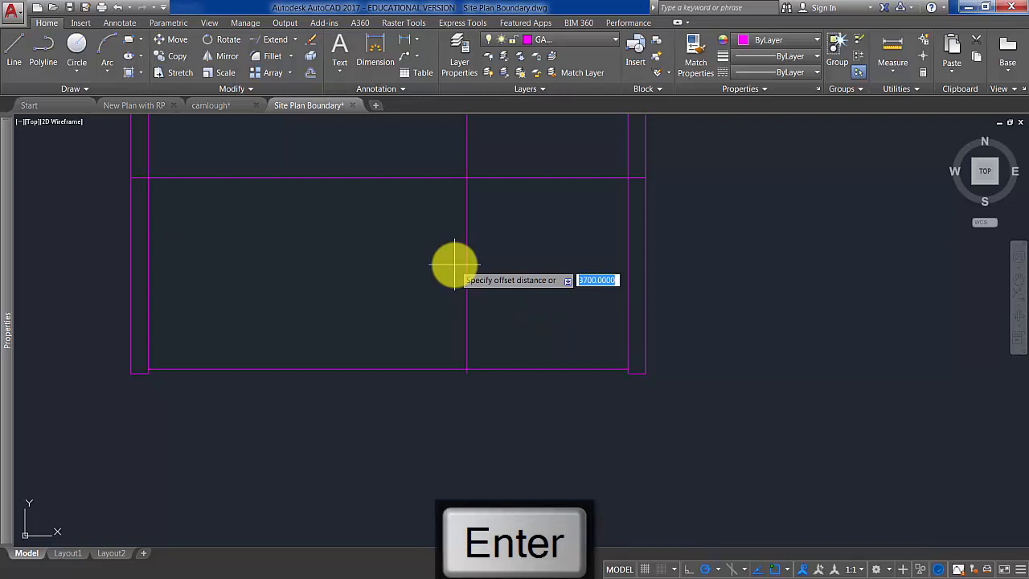
text(2802.5)
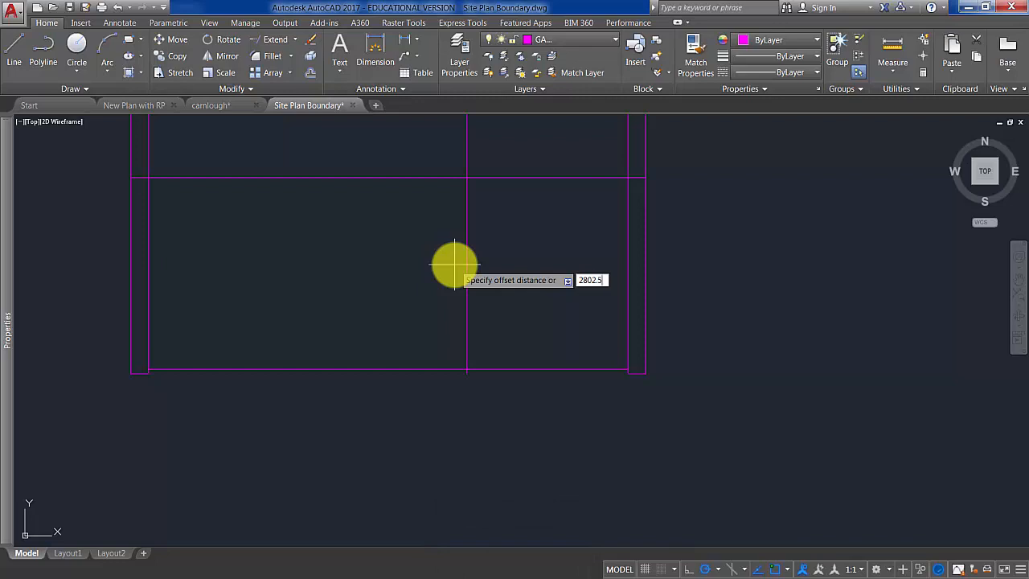
key(Return)
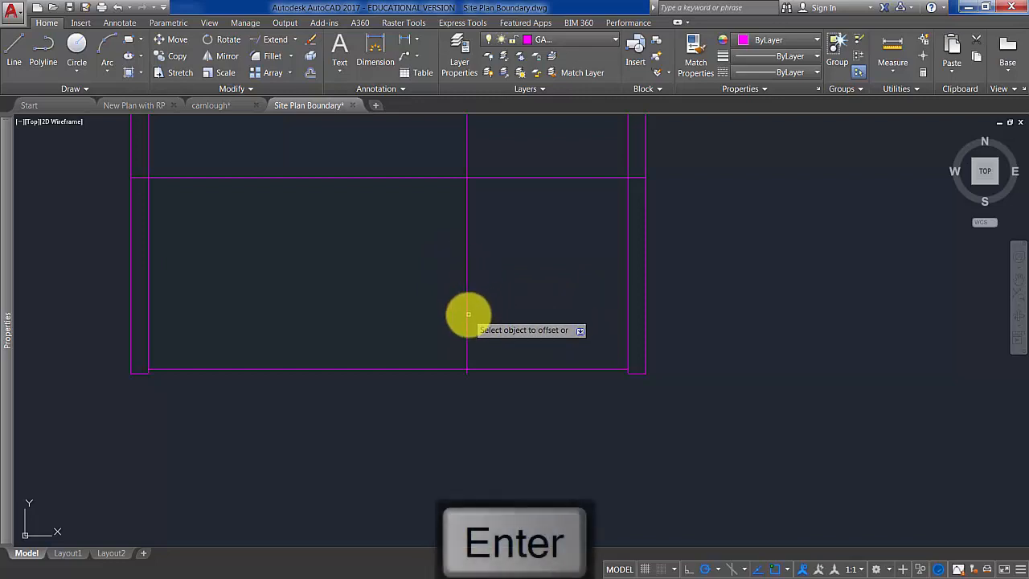
click(466, 315)
click(395, 306)
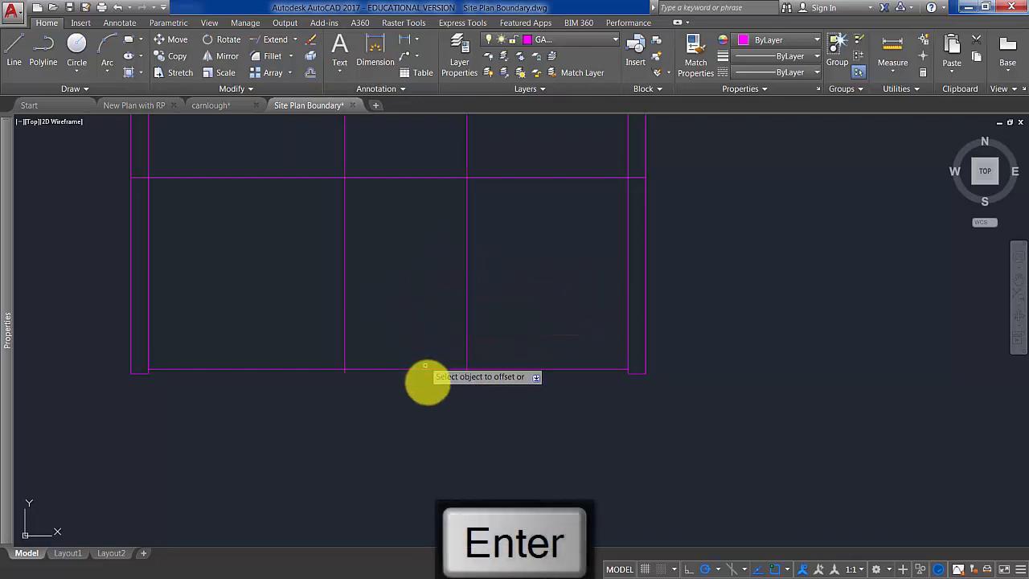
Step: Offset the bottom roof line downward, outside the building, for the front edge of the projection
key(Return)
click(311, 72)
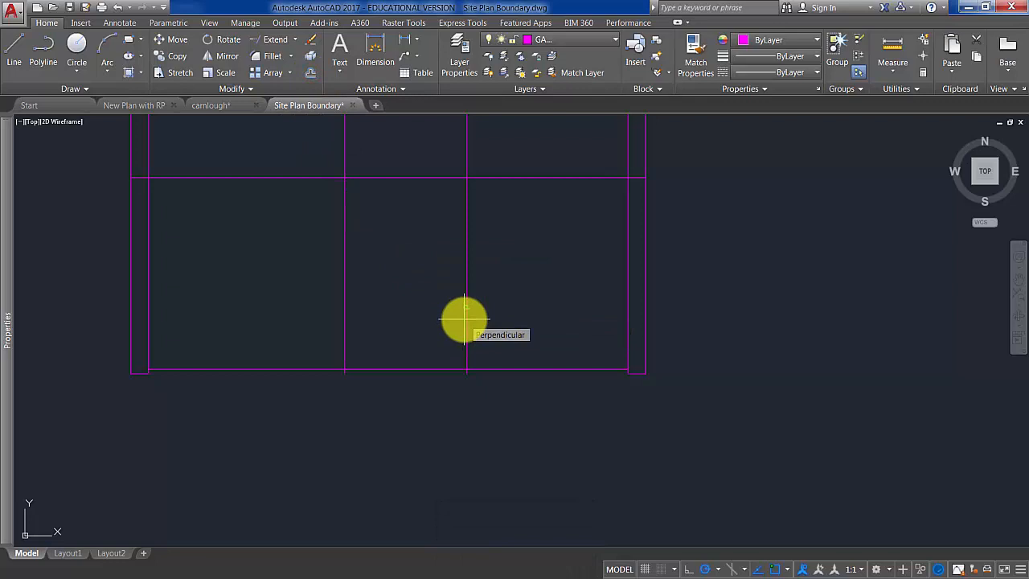
key(Return)
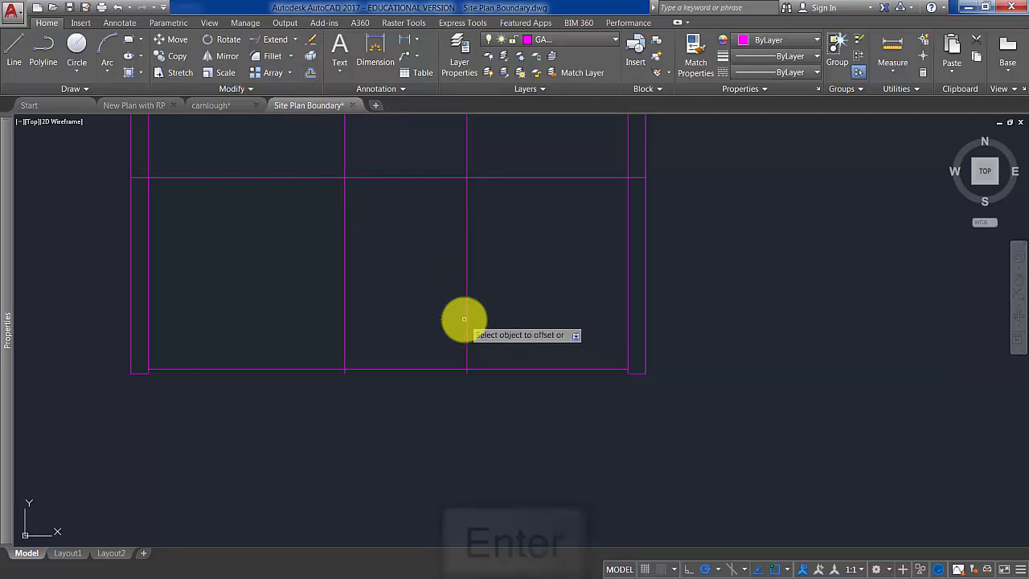
click(449, 369)
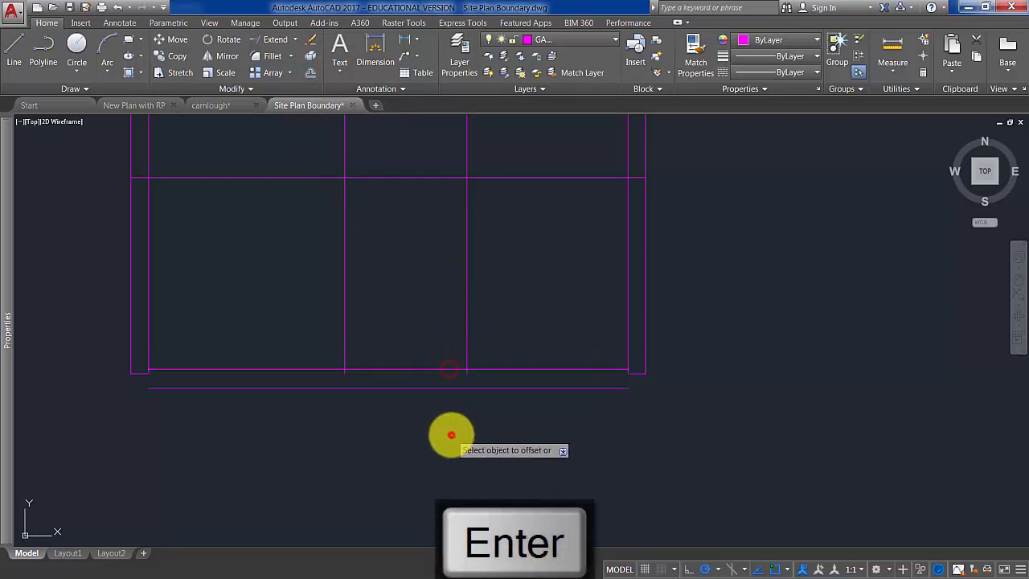
click(453, 431)
Step: Fillet both interior vertical lines with the offset bottom line to form the projection's two lower corners
scroll(397, 370, up, 4)
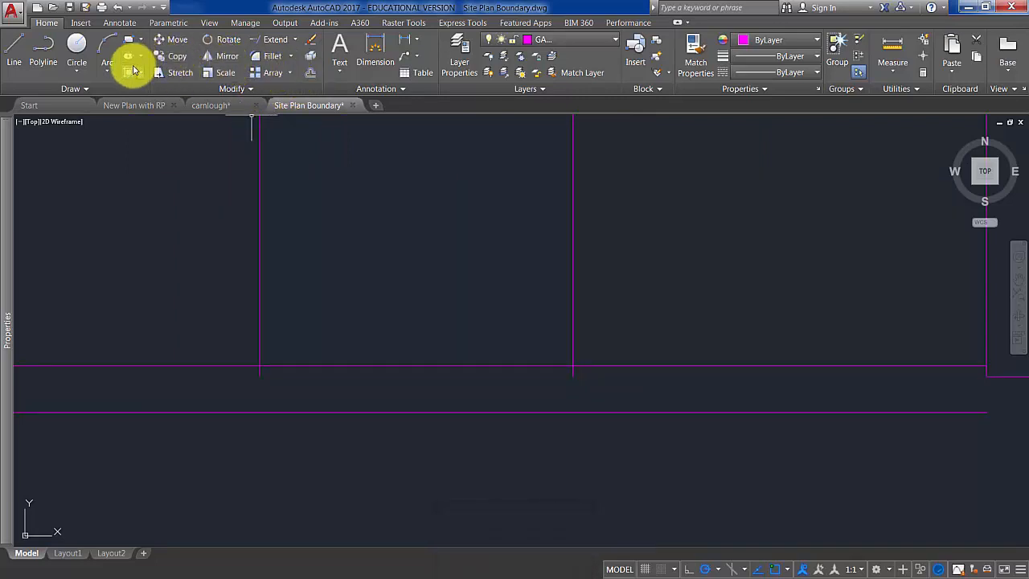
click(266, 56)
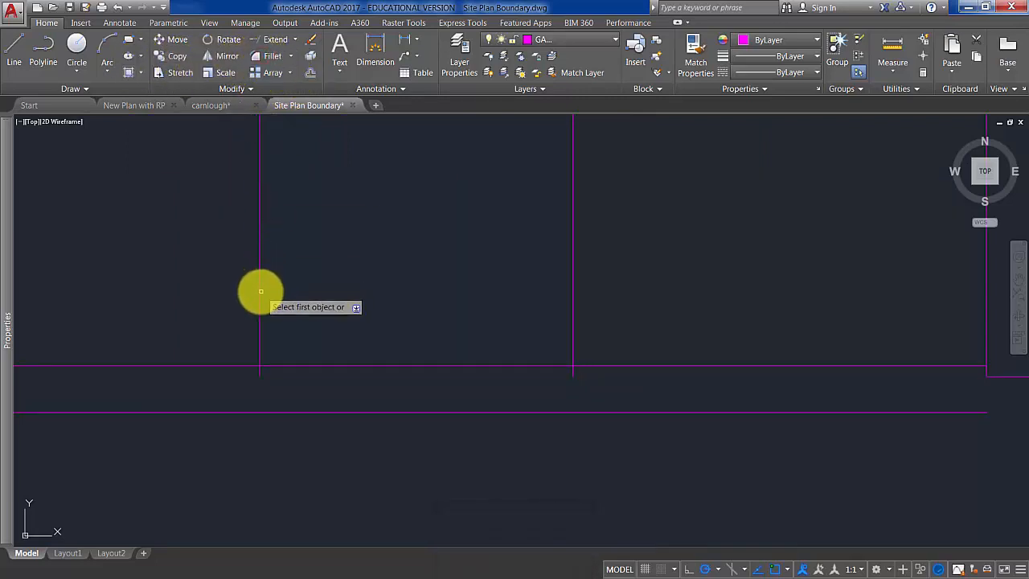
click(260, 291)
click(388, 412)
key(Return)
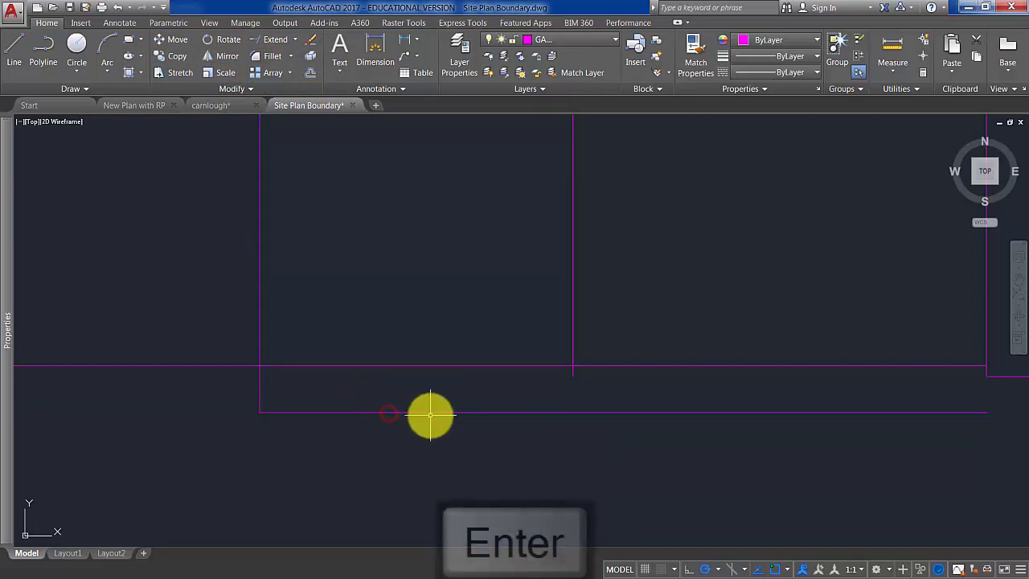
click(430, 413)
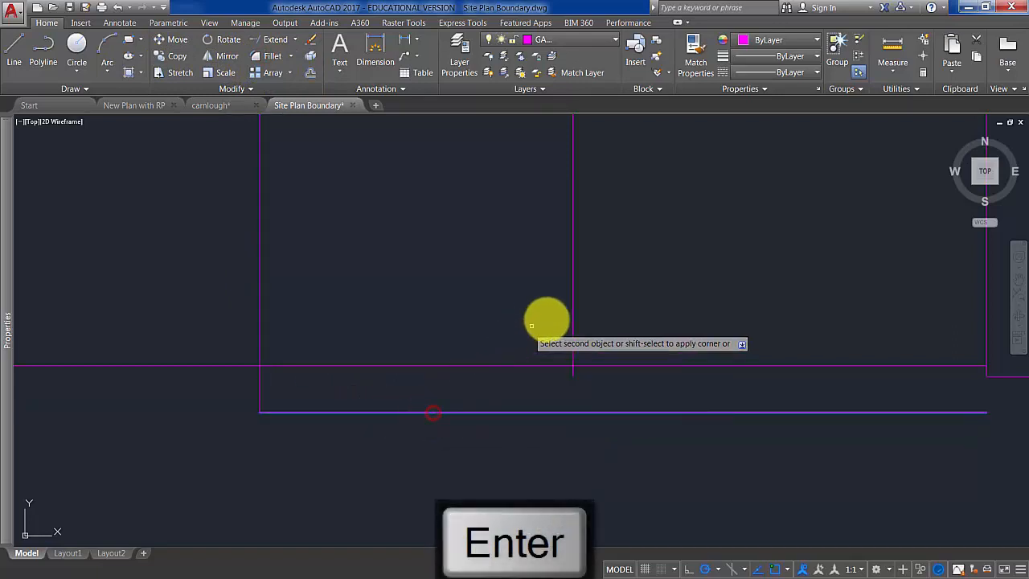
click(571, 302)
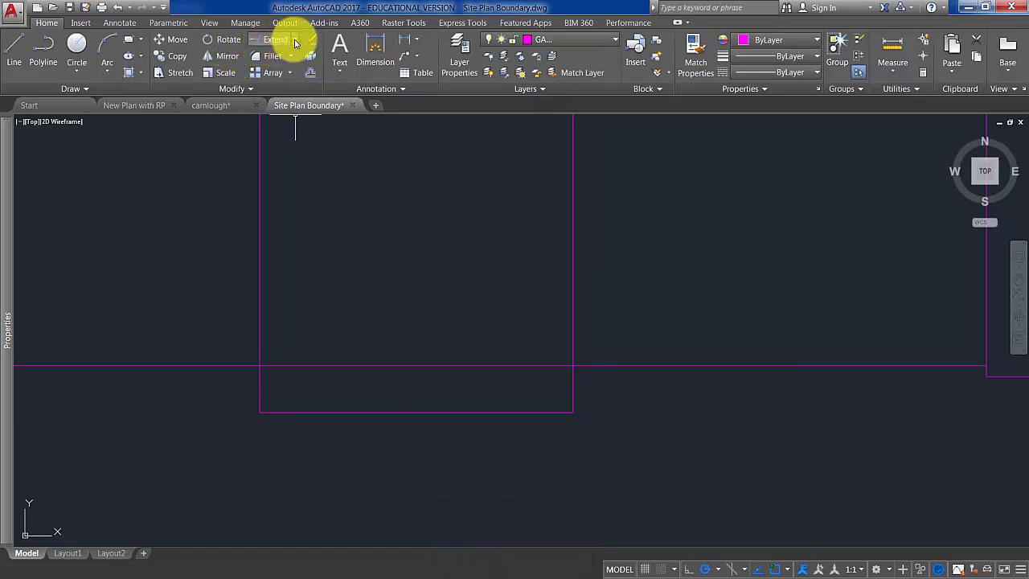
Step: Trim both interior vertical lines above the bottom roof line, leaving only the small projecting rectangle
text(r)
key(Return)
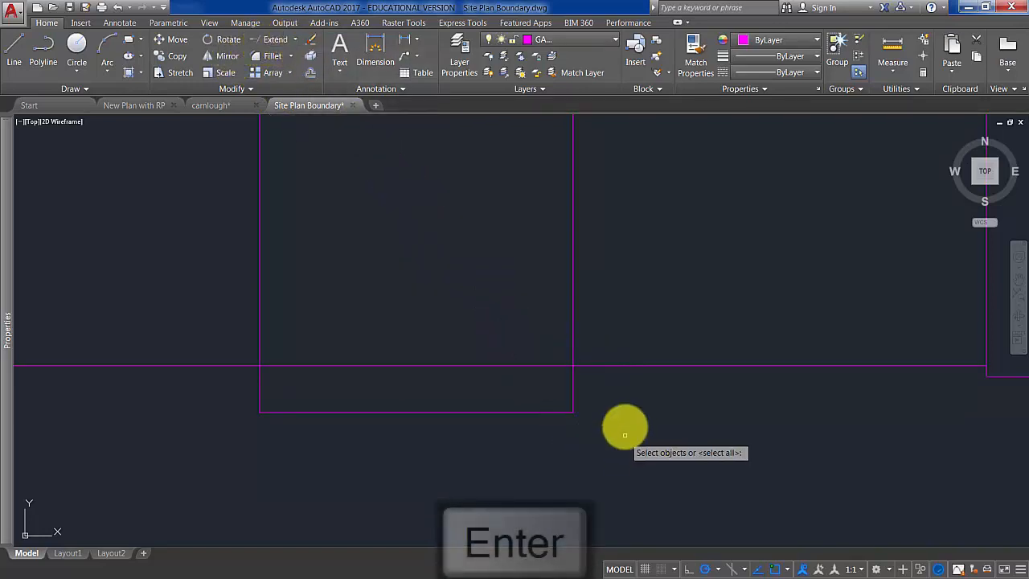
click(618, 380)
click(211, 306)
key(Return)
click(613, 285)
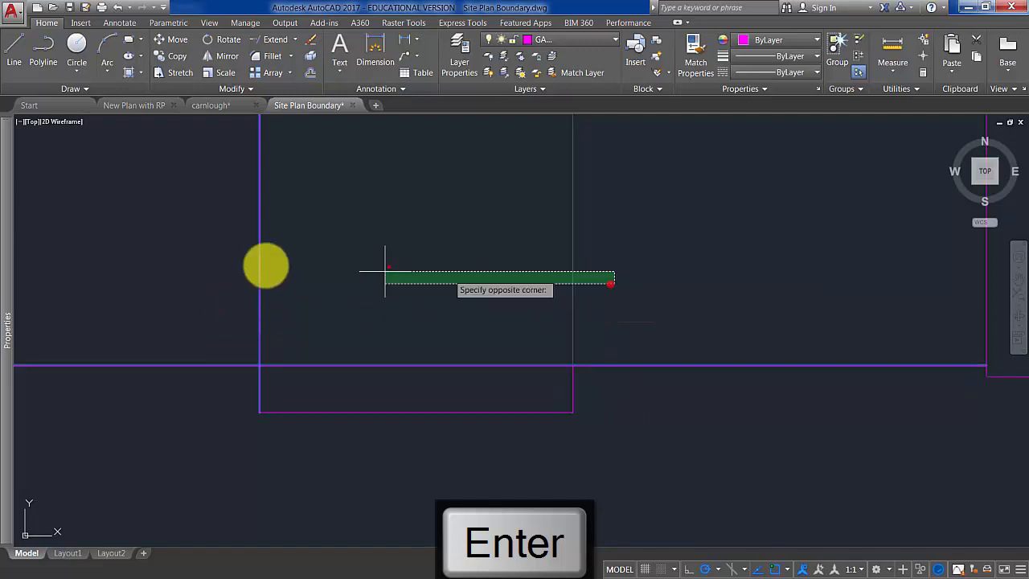
click(204, 259)
key(Return)
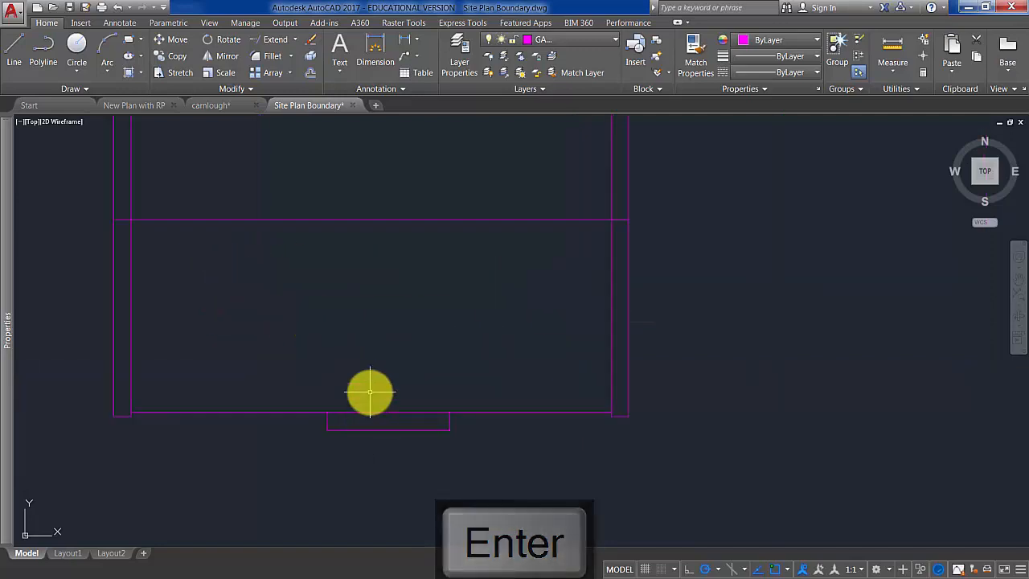
Step: Draw a line at 45° up into the roof from the front projection's upper-left corner
scroll(370, 392, up, 2)
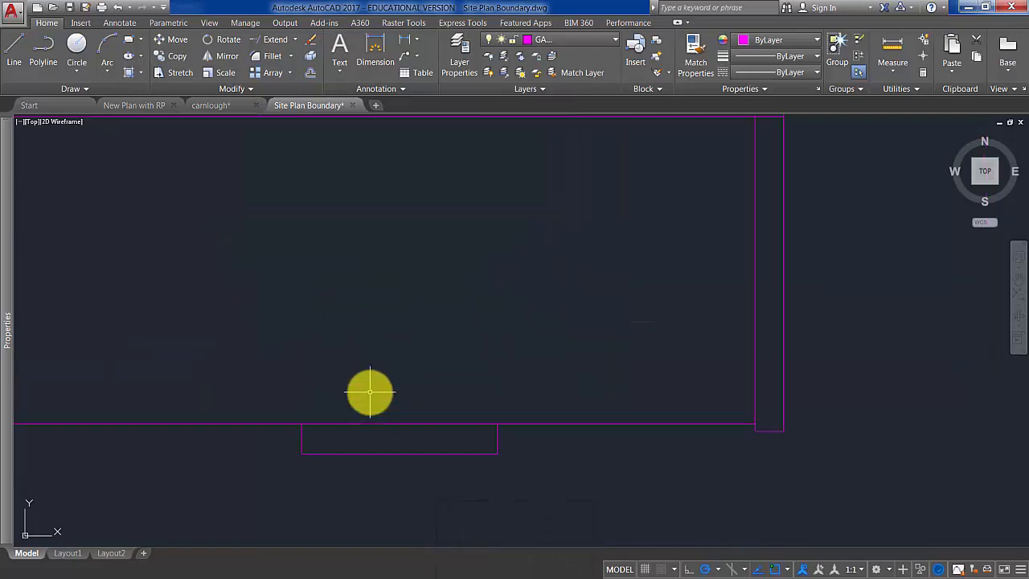
click(14, 57)
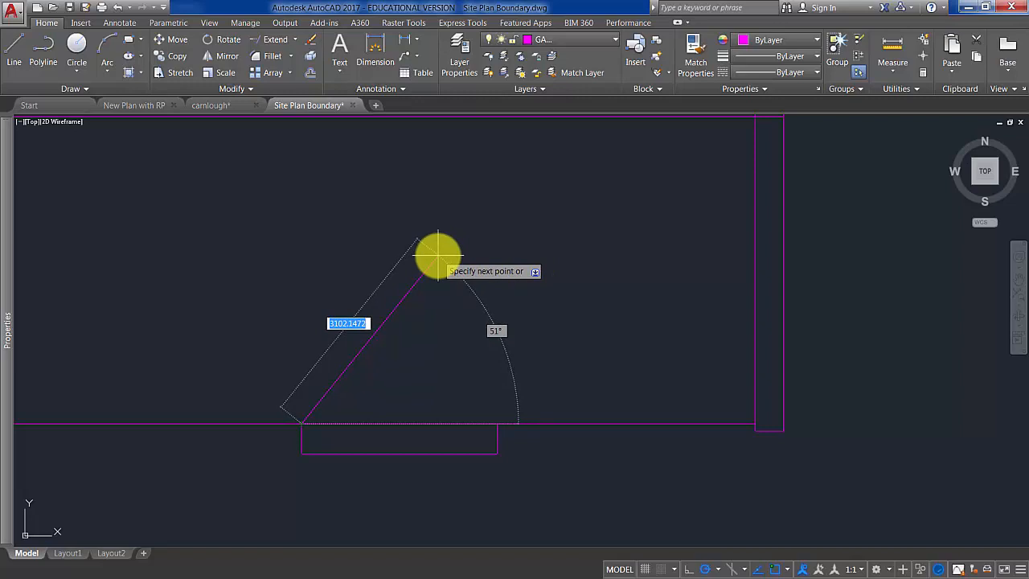
key(Tab)
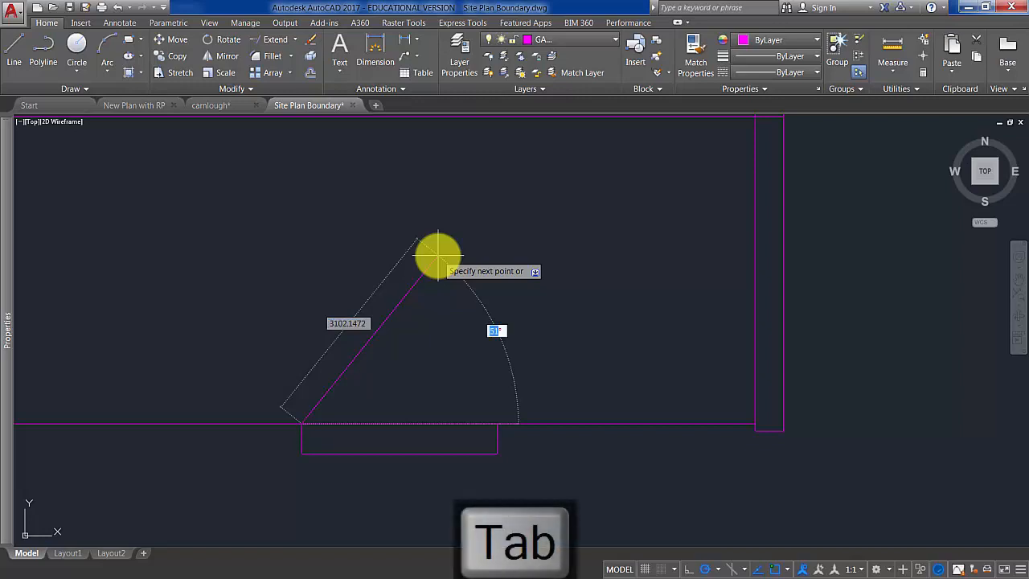
text(45)
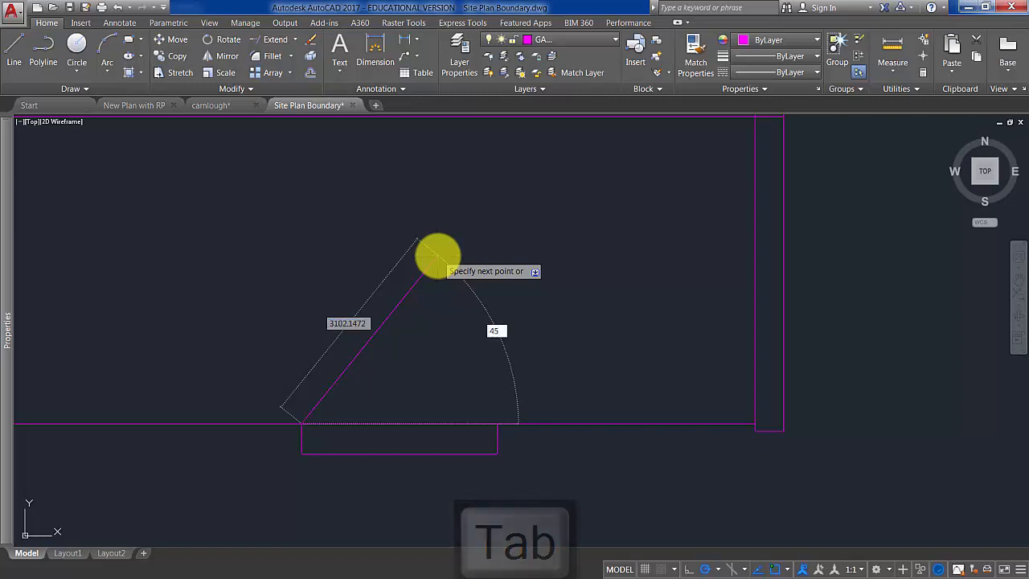
key(Return)
key(Escape)
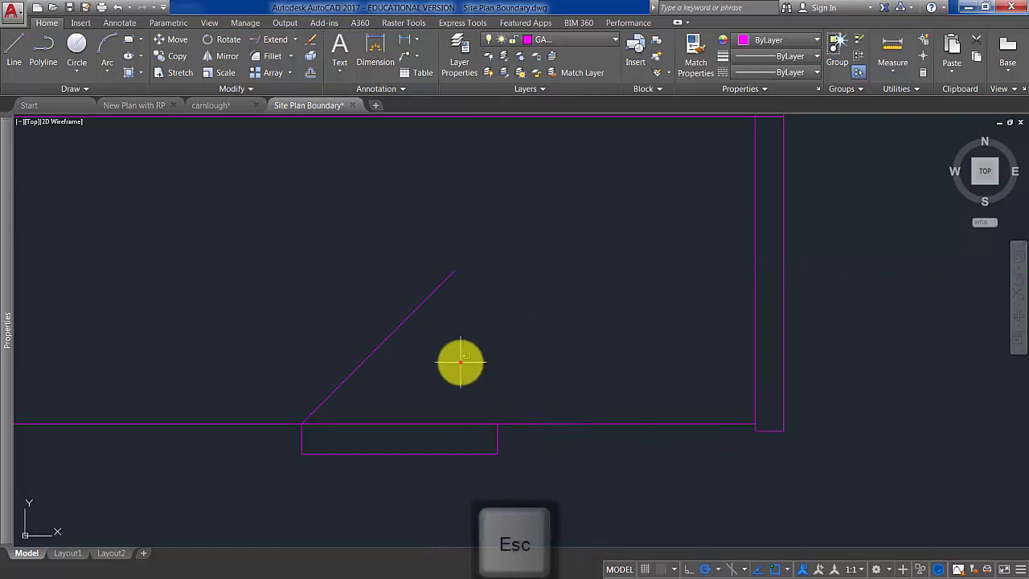
Step: Mirror the 45° line about the vertical centreline of the front projection, keeping the original
click(370, 321)
click(229, 58)
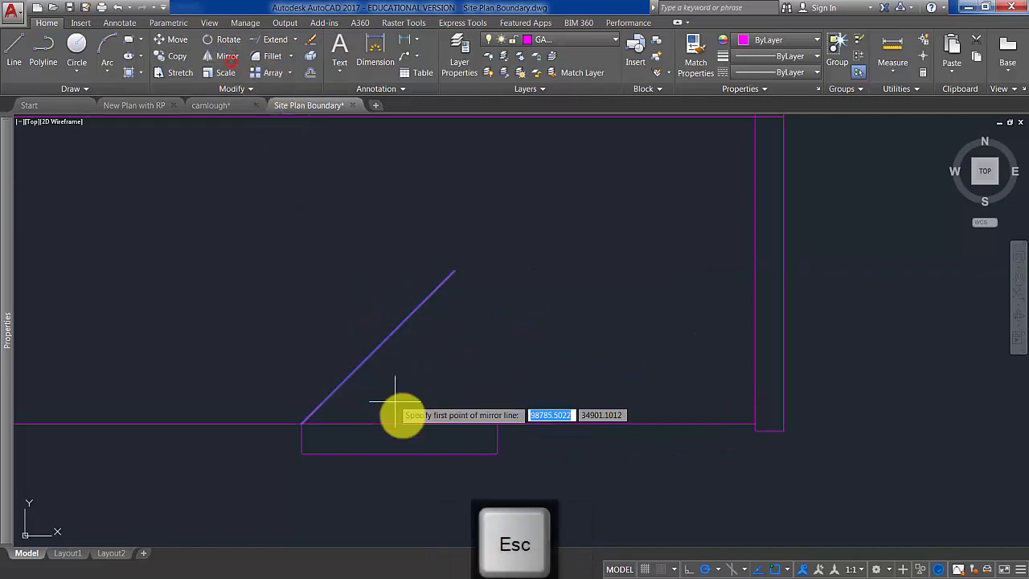
click(401, 455)
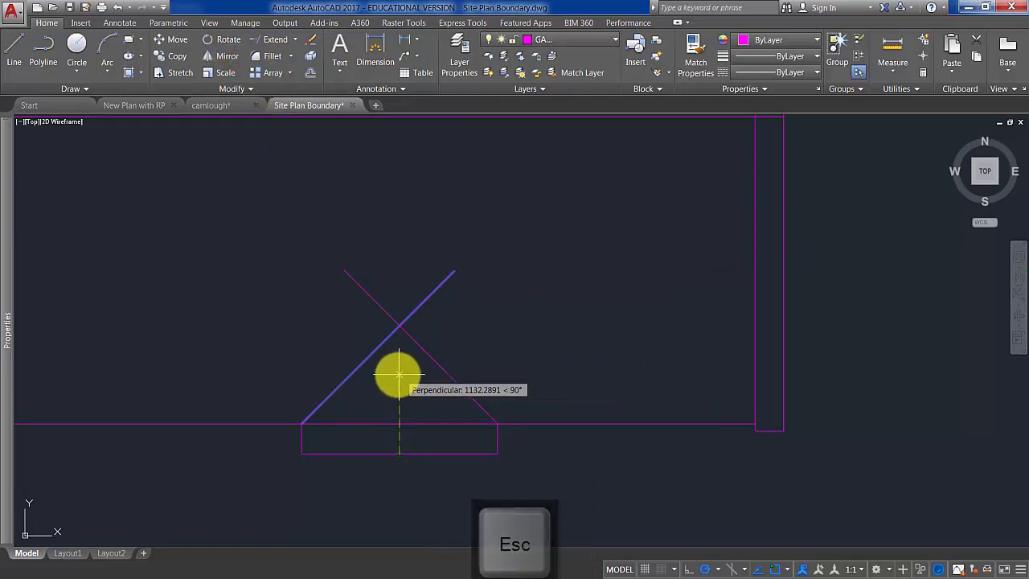
click(397, 371)
key(Return)
Step: Trim the ends of both diagonal lines above their crossing point to form the projection roof's peak
text(tr)
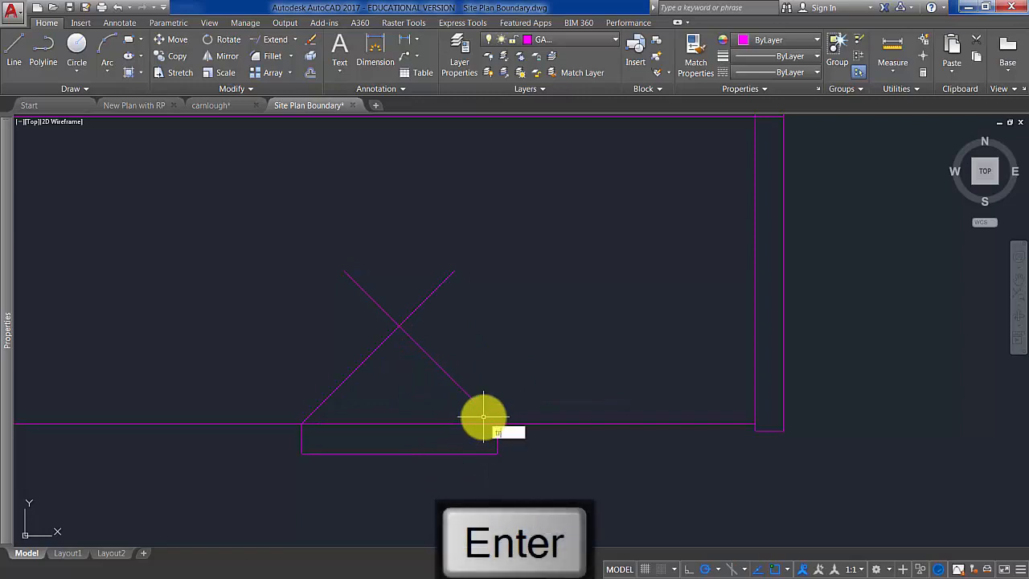
key(Return)
click(528, 386)
click(362, 298)
key(Return)
click(440, 300)
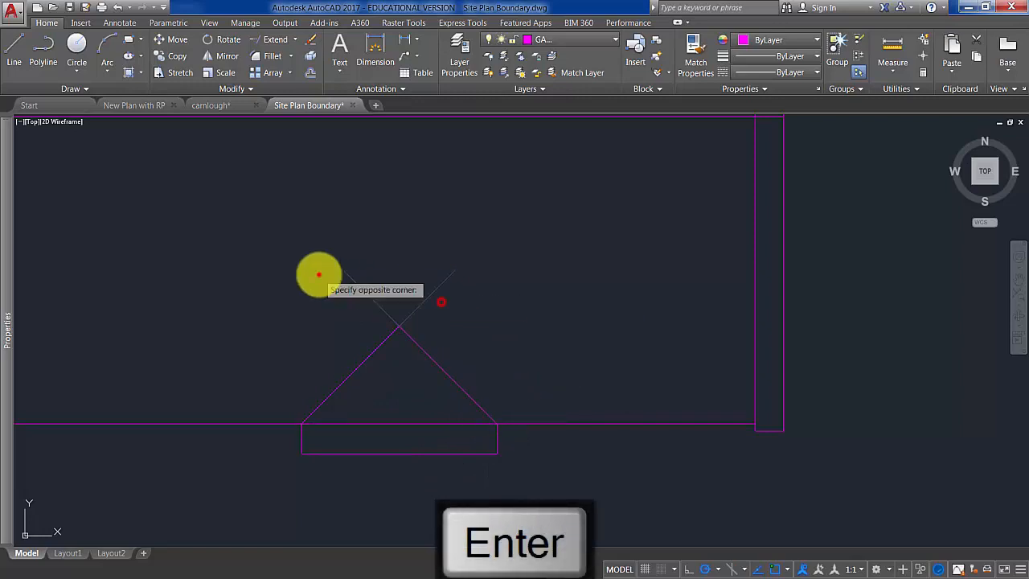
click(319, 274)
key(Return)
Step: Trim away the segment of the main roof's bottom line between the two sides of the front projection
key(Return)
click(516, 432)
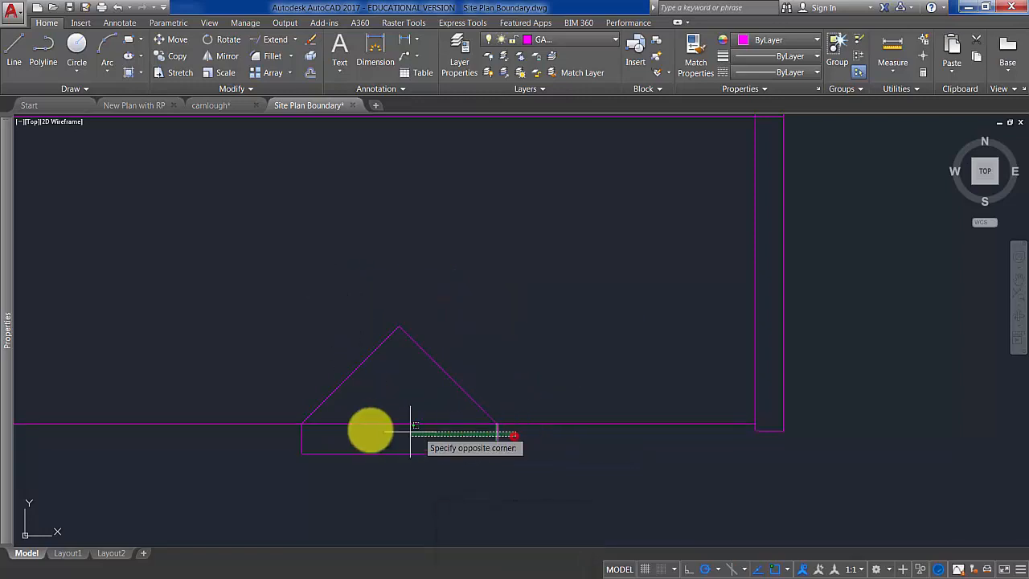
click(295, 427)
key(Return)
click(405, 436)
click(389, 405)
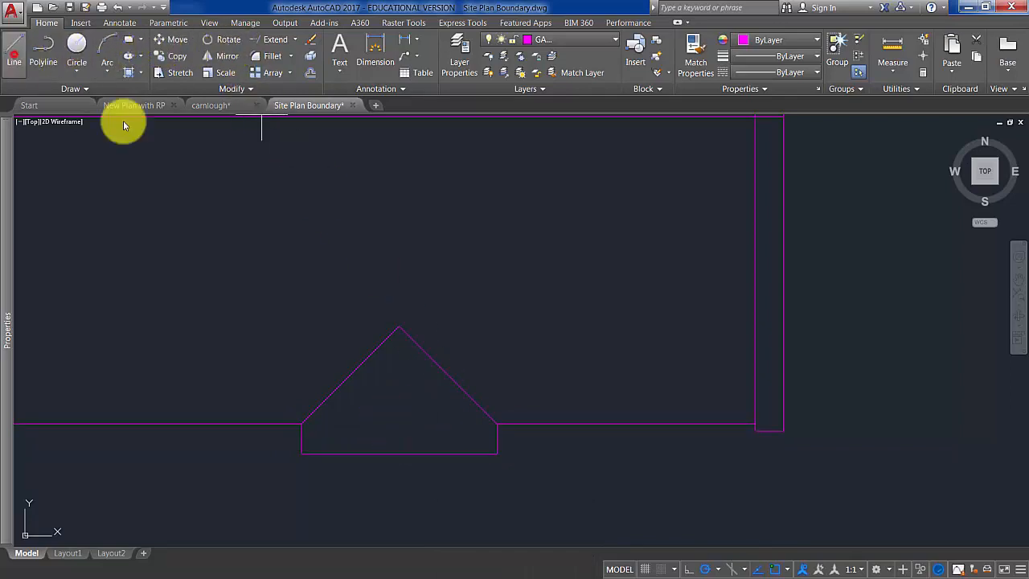
Step: Draw the projection's ridge line from the diagonals' peak to the midpoint of its front edge
key(l)
key(Return)
click(400, 327)
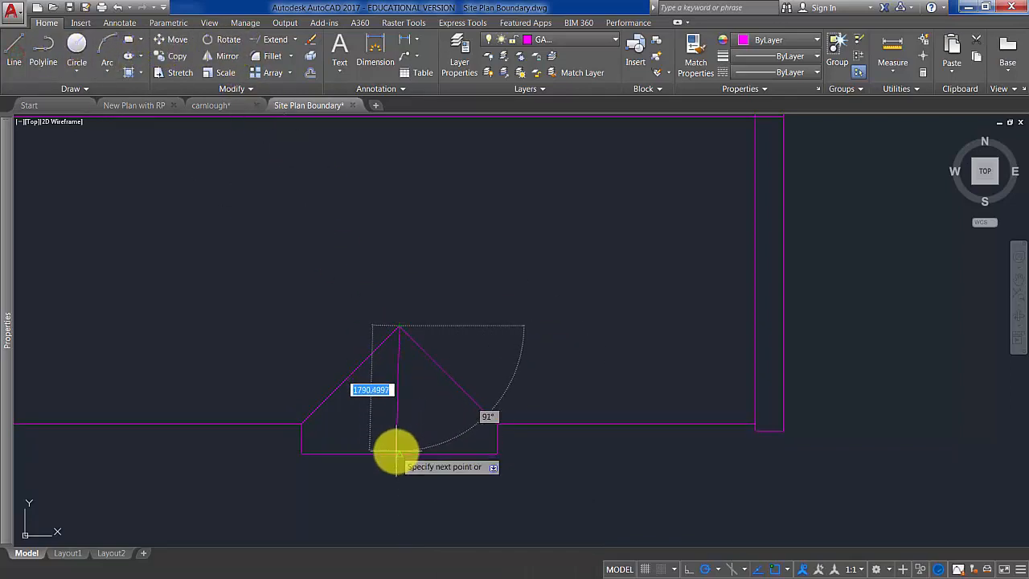
click(396, 453)
key(Return)
scroll(535, 471, down, 3)
scroll(510, 447, up, 3)
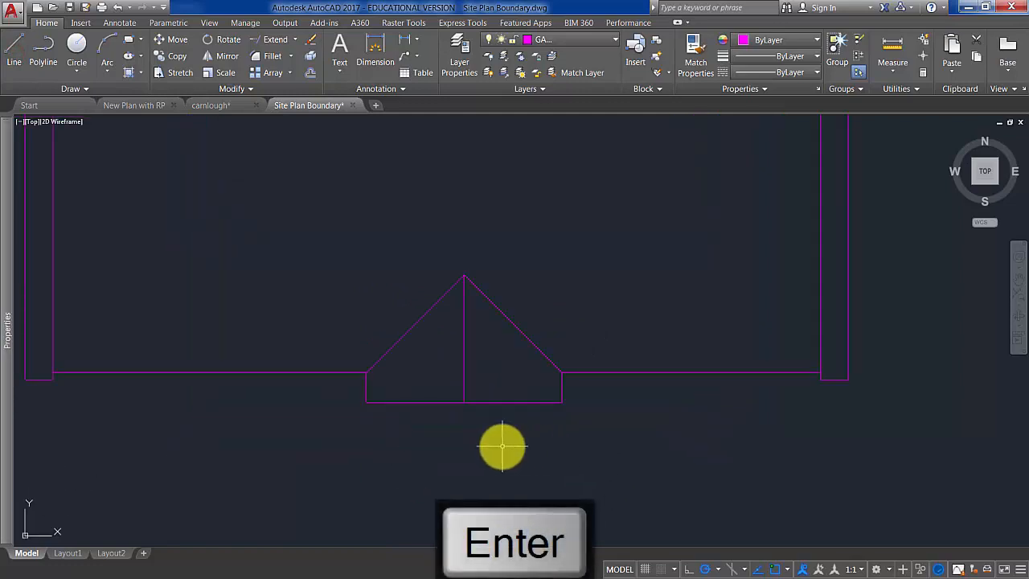
Step: Offset the projection's front edge 400 outward, below the building
click(312, 73)
text(4)
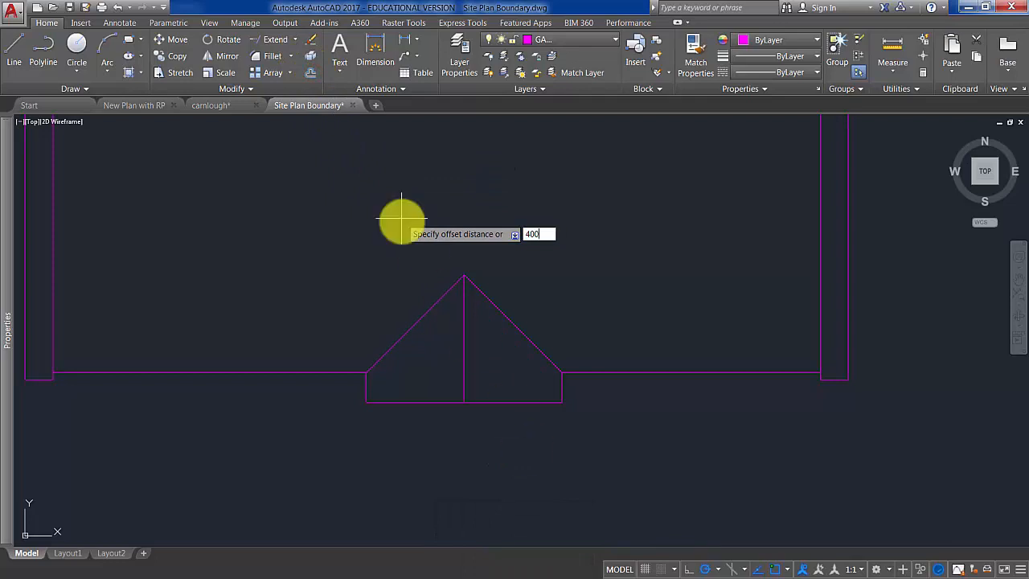
text(00)
key(Return)
click(507, 401)
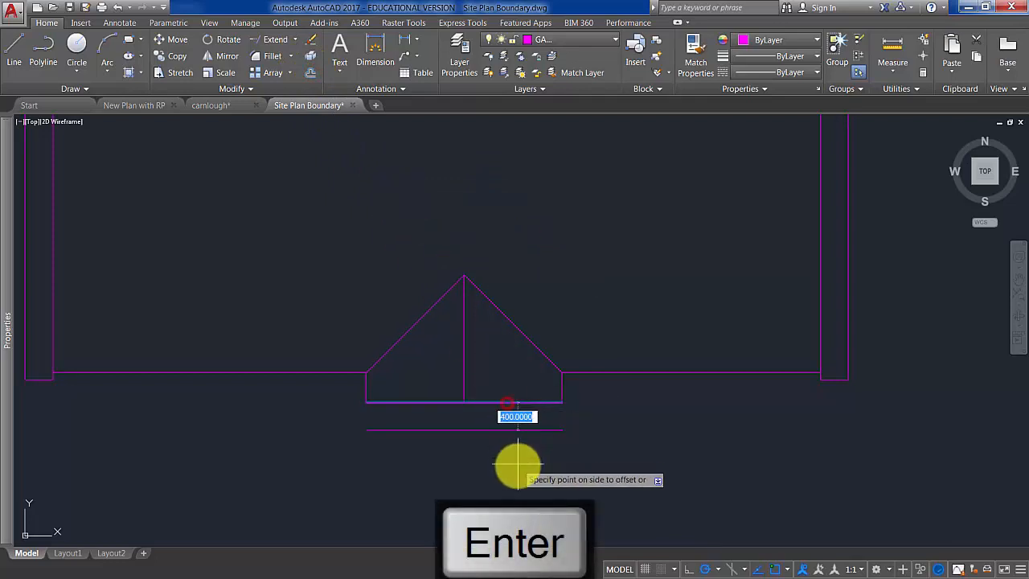
click(521, 475)
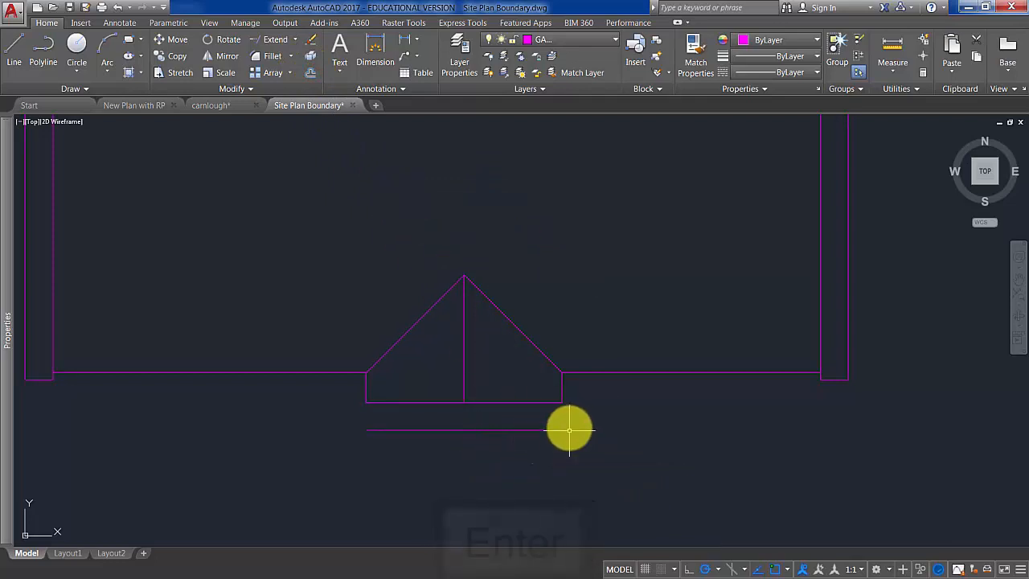
key(Return)
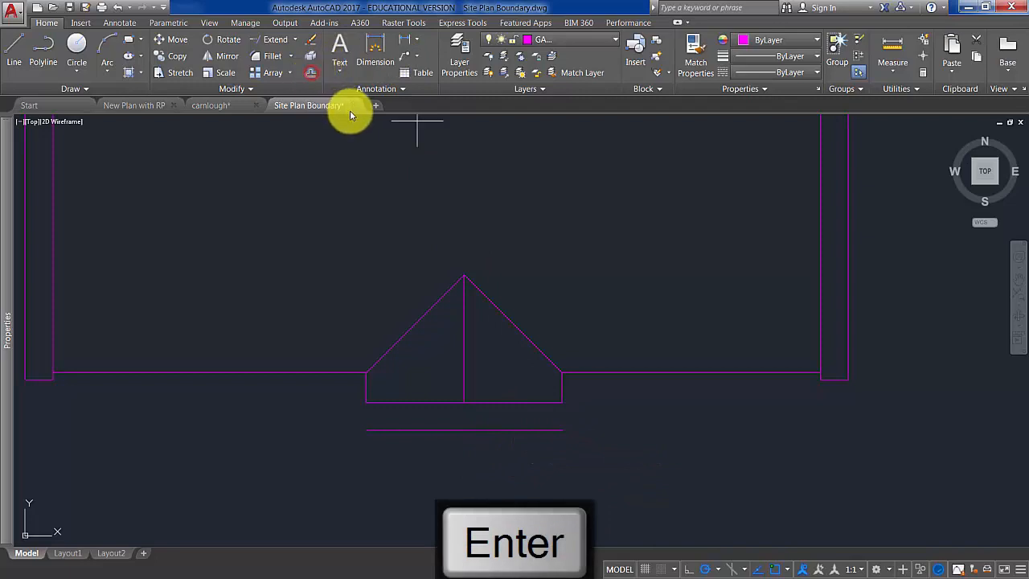
Step: Offset both short vertical sides of the front projection outward for the side overhangs
key(Return)
key(Return)
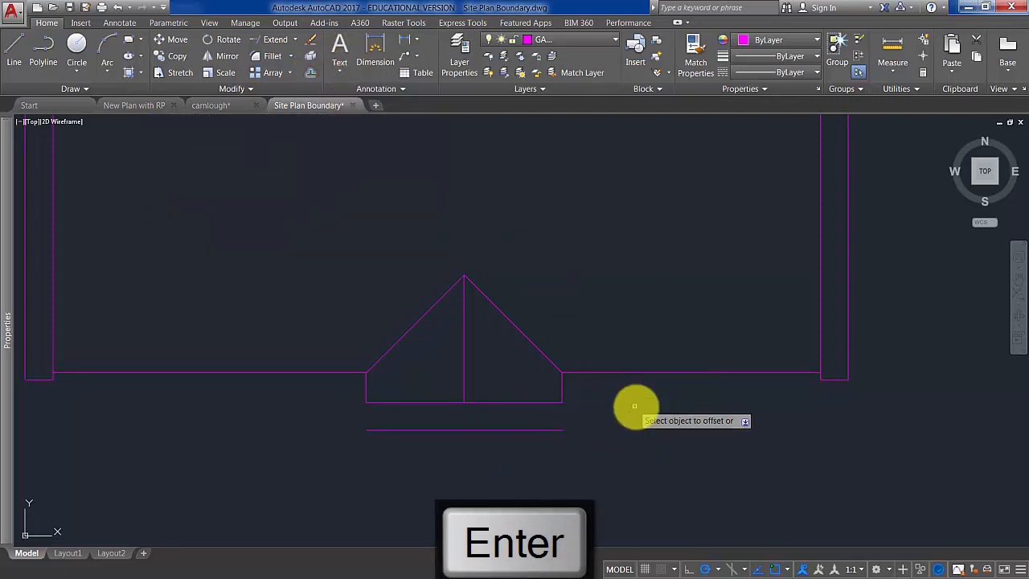
click(563, 392)
click(574, 418)
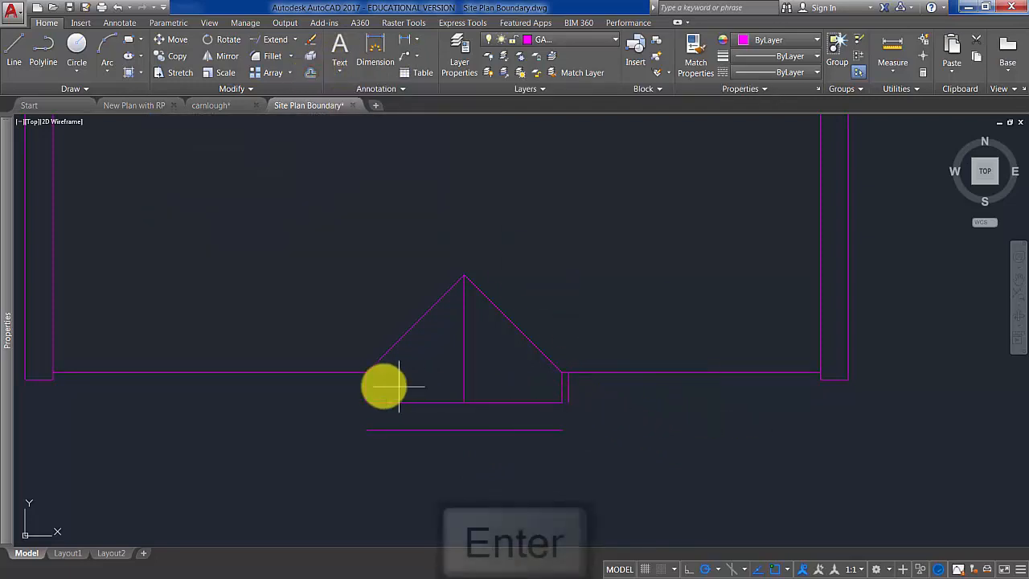
key(Return)
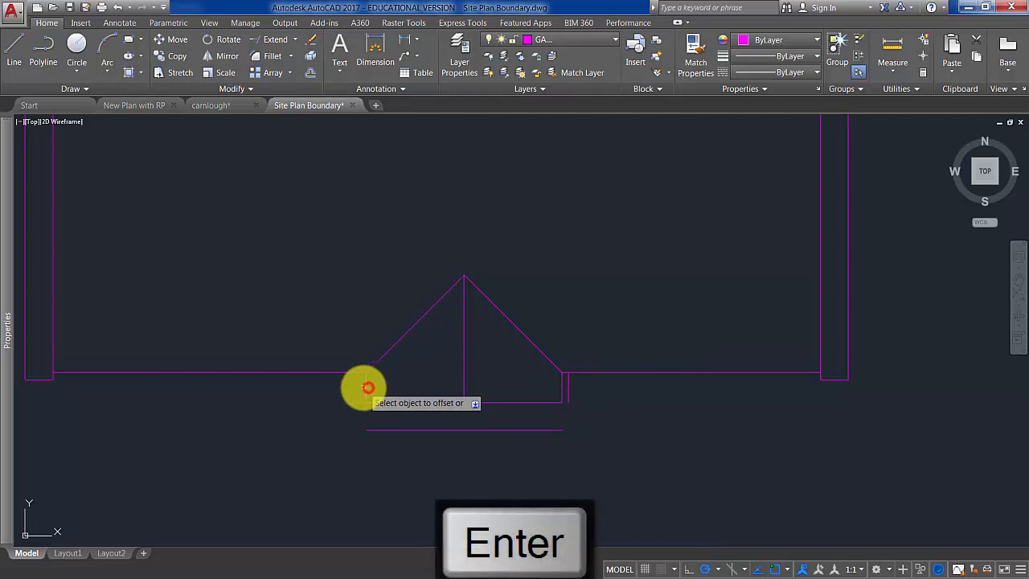
click(367, 386)
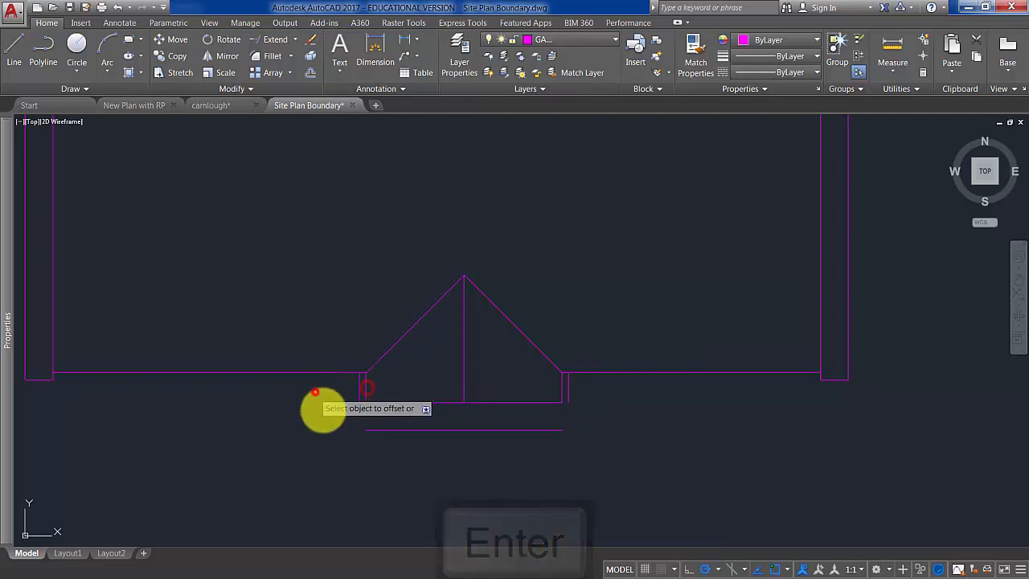
click(317, 410)
Step: Fillet the left offset side with the outer front line and with the projection's front edge to square both left corners
click(268, 61)
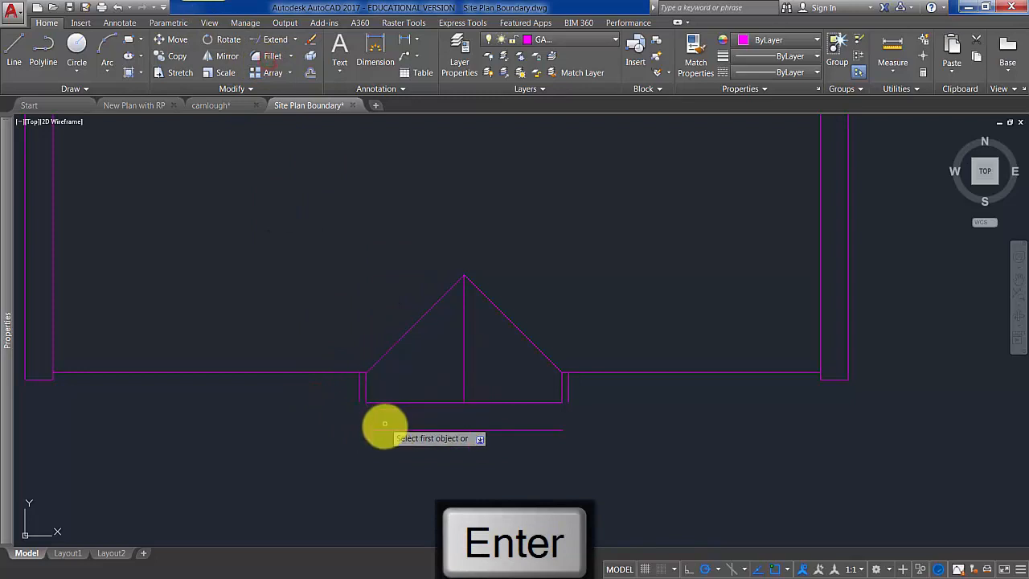
click(386, 431)
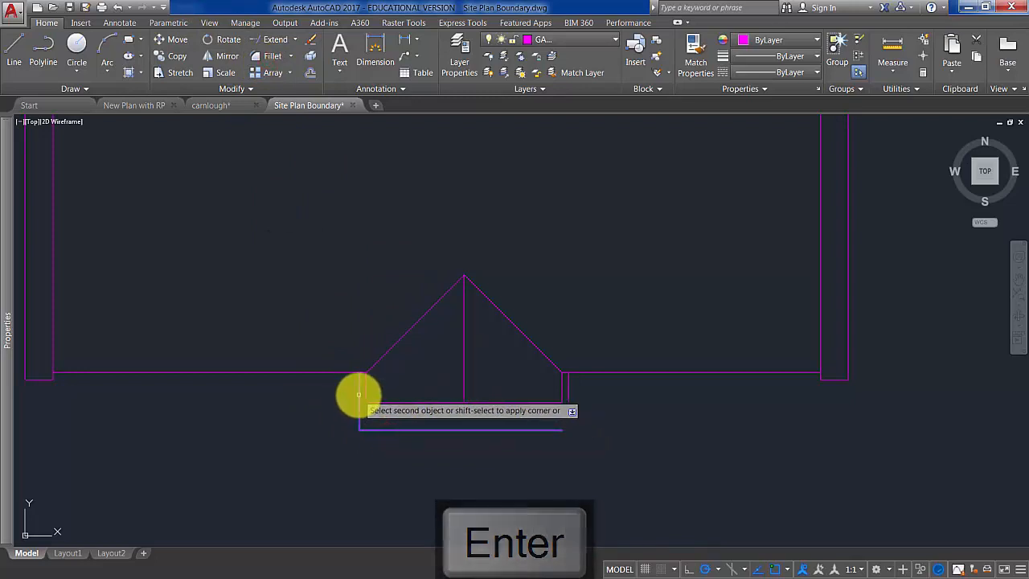
click(357, 393)
key(Return)
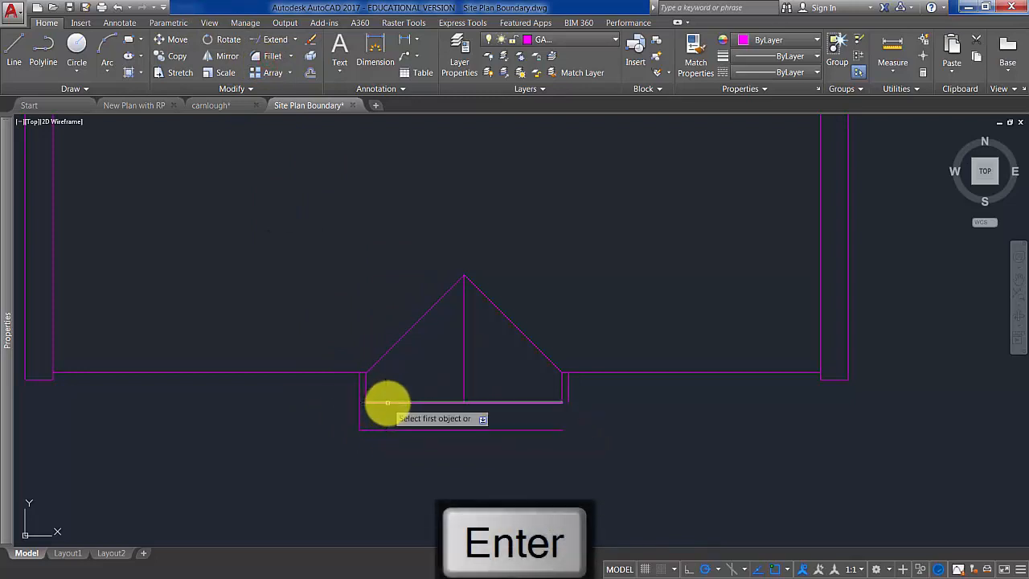
click(387, 402)
click(361, 414)
key(Return)
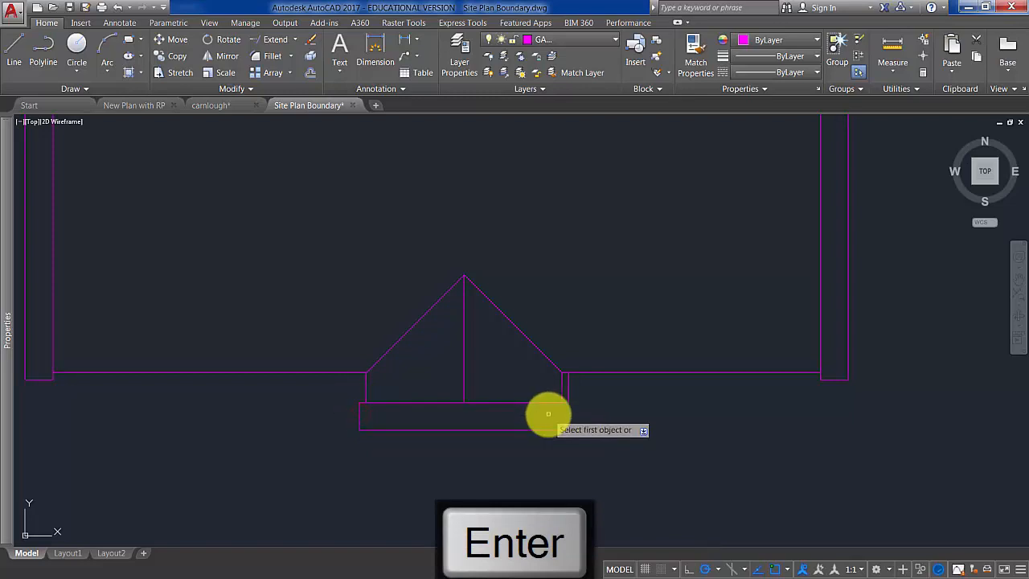
Step: Fillet the right offset side with the outer front line and the projection's front edge to close the overhang strip
click(569, 391)
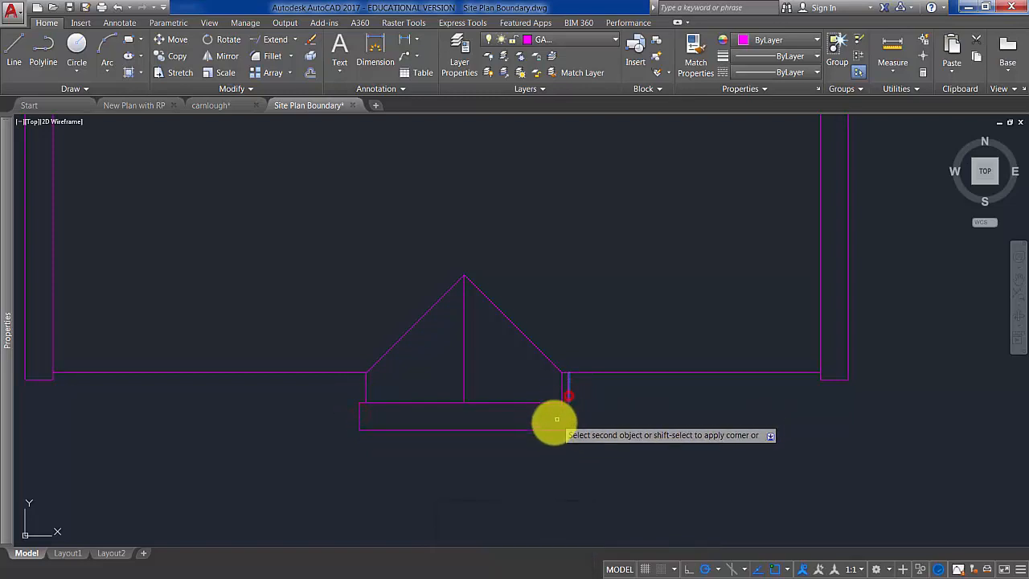
click(547, 425)
key(Return)
click(553, 403)
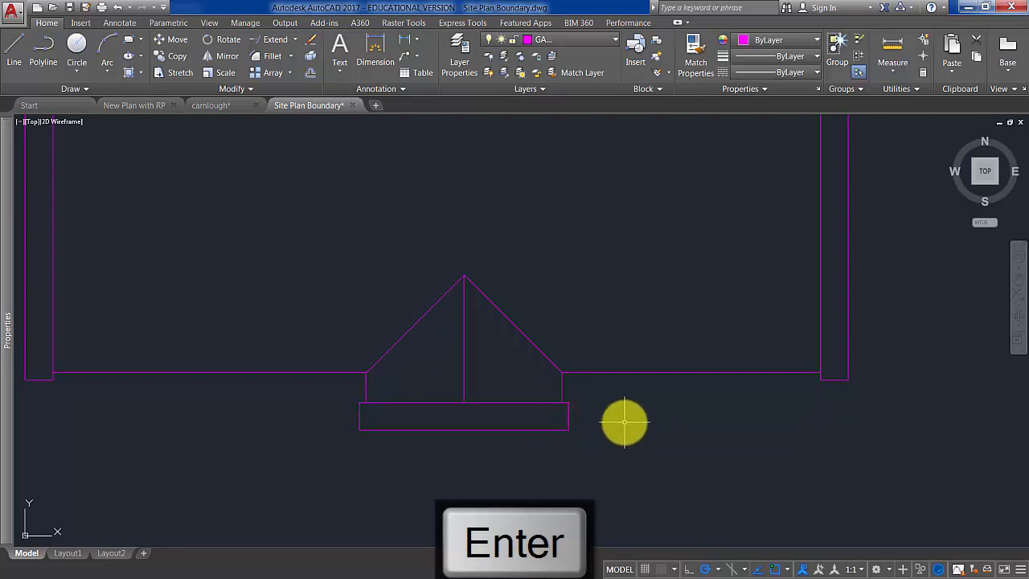
Step: Offset the bottom roof line left of the front projection 200 upward, inside the roof
scroll(625, 421, down, 5)
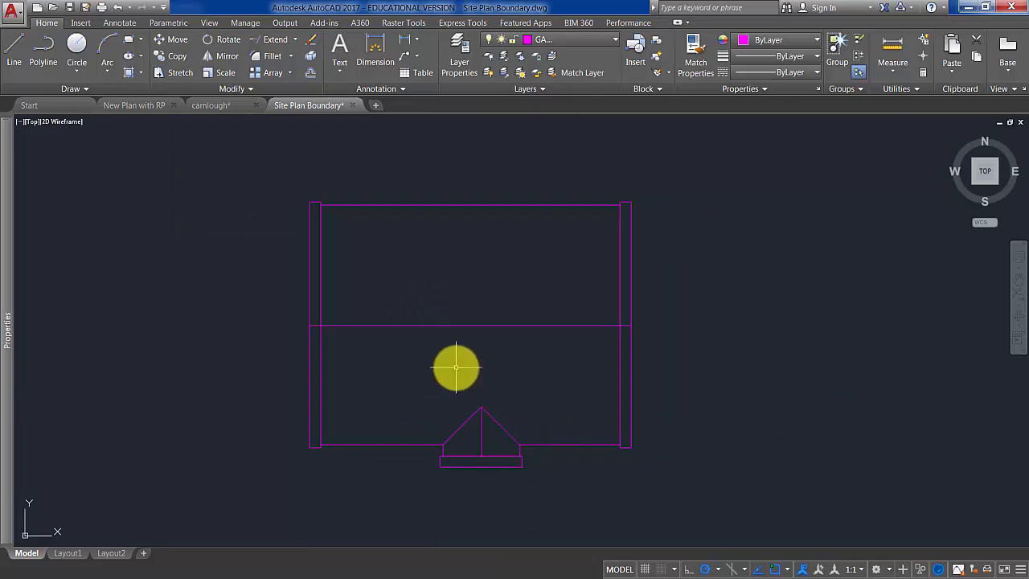
middle_drag(455, 368, 526, 336)
scroll(440, 375, up, 2)
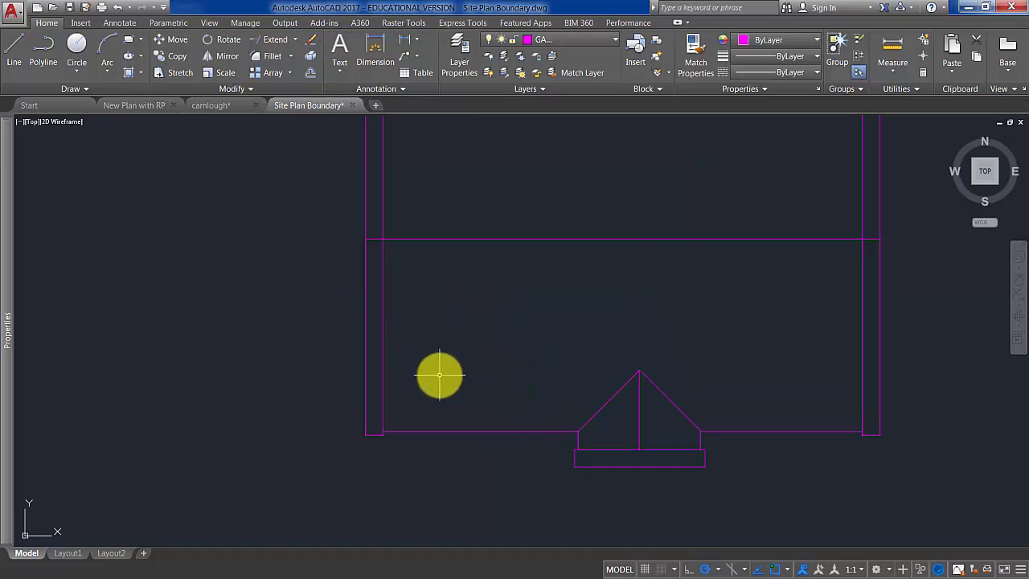
click(311, 73)
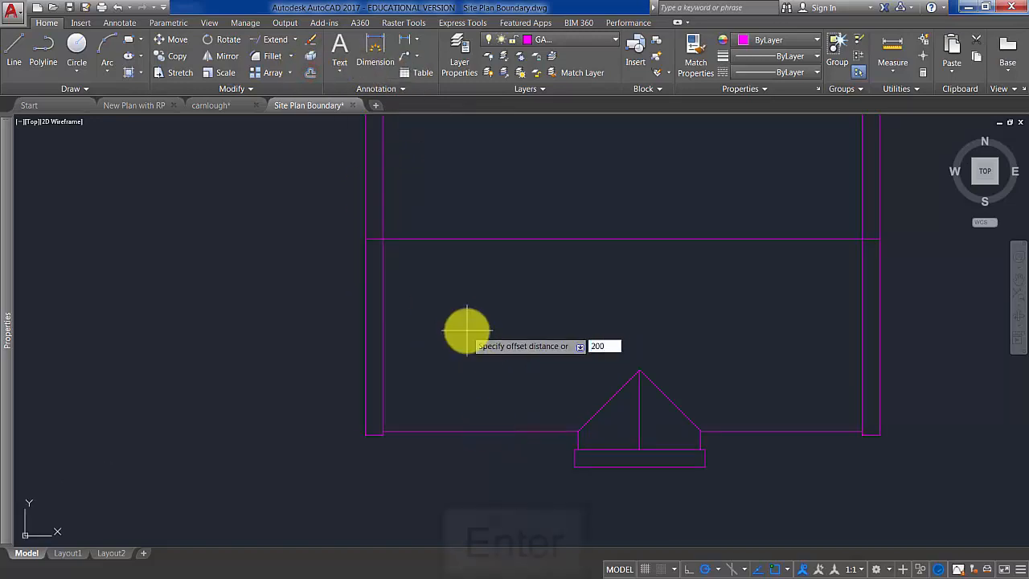
key(Return)
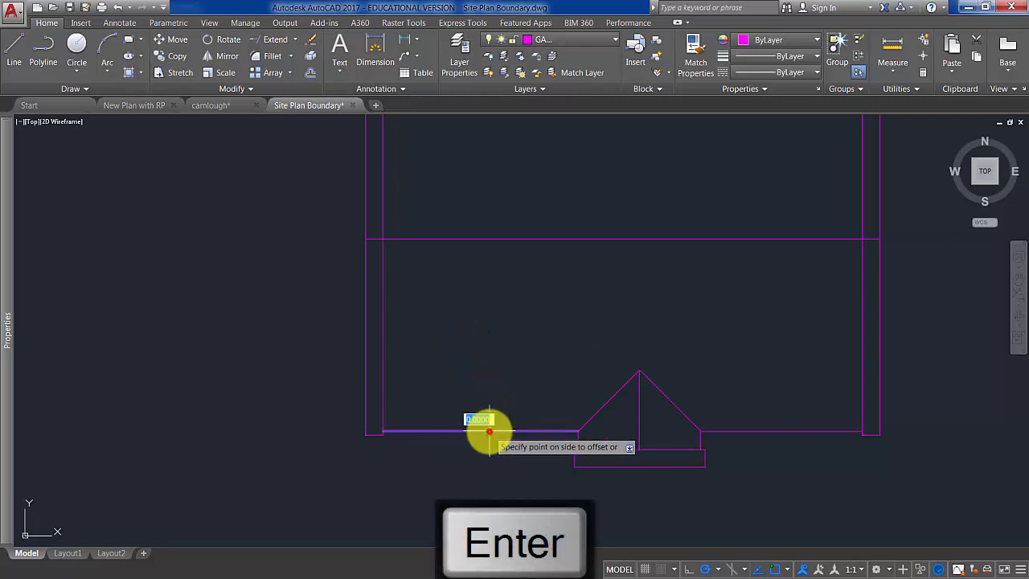
click(480, 381)
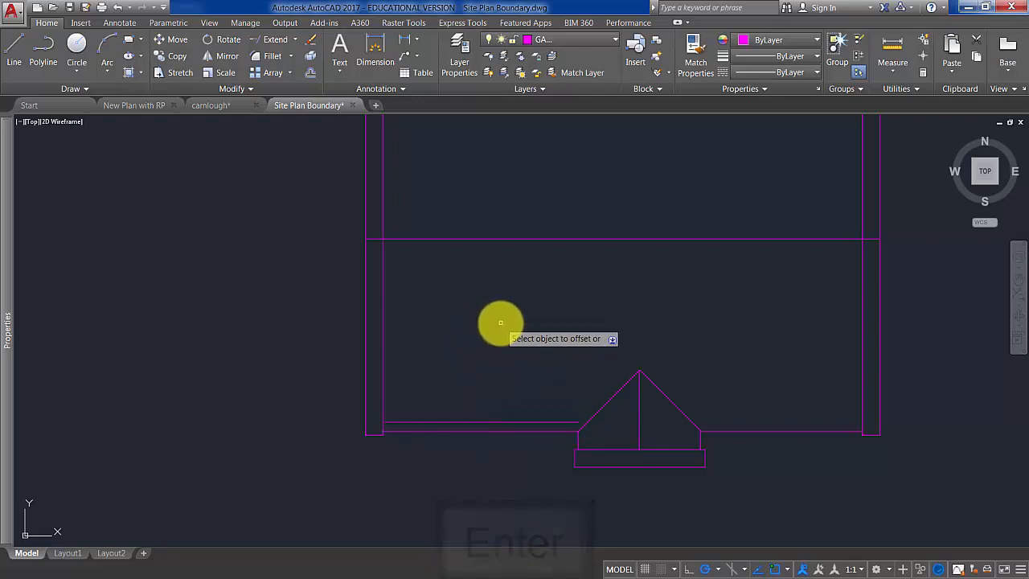
key(Return)
Step: Offset the inner vertical line of the left roof overhang inward to mark the near side of the recess
key(Return)
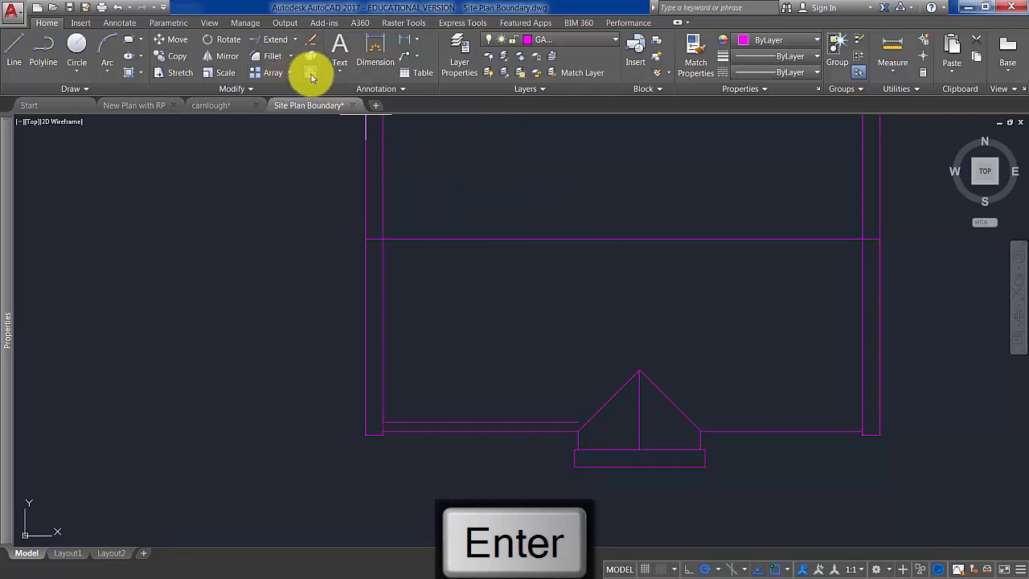
text(870)
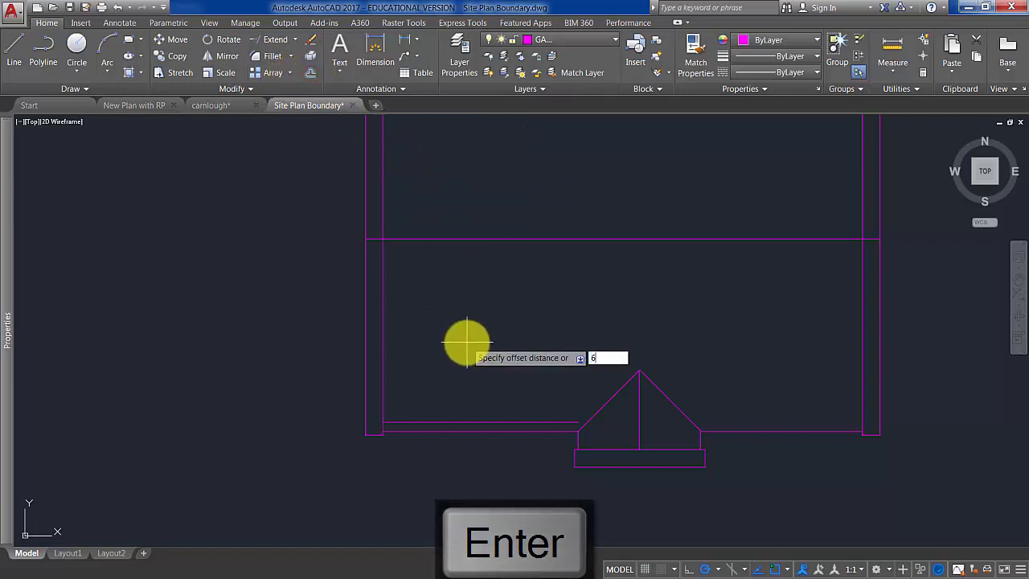
key(Return)
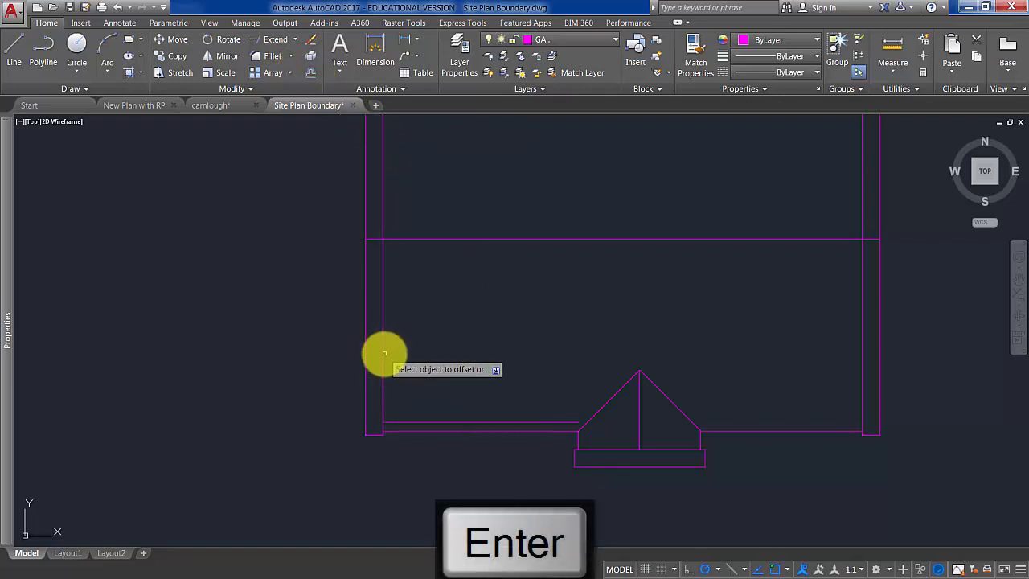
click(382, 353)
click(478, 361)
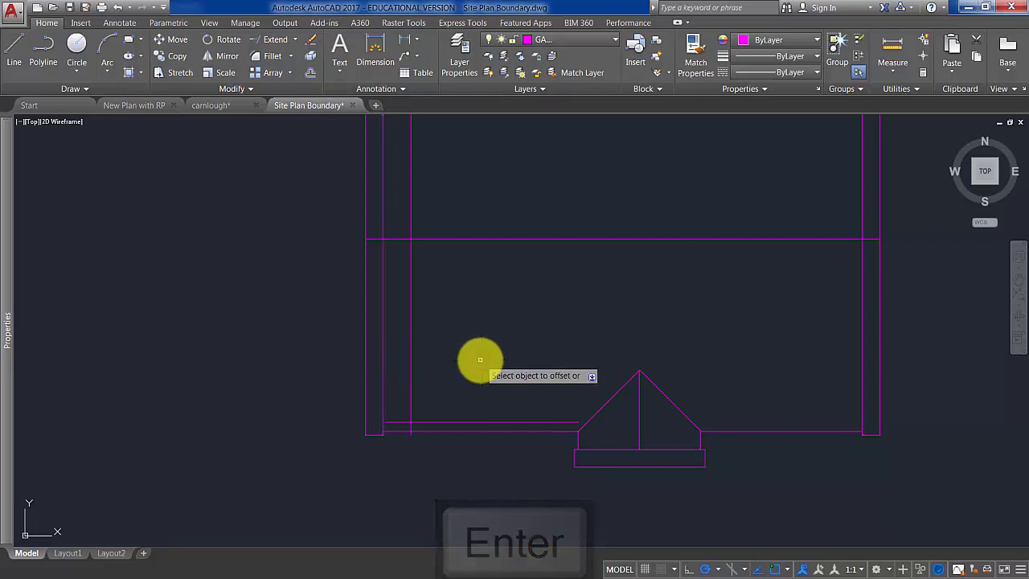
Step: Offset the new vertical line 2600 to the right for the far side of the recess
key(Return)
key(Return)
text(200)
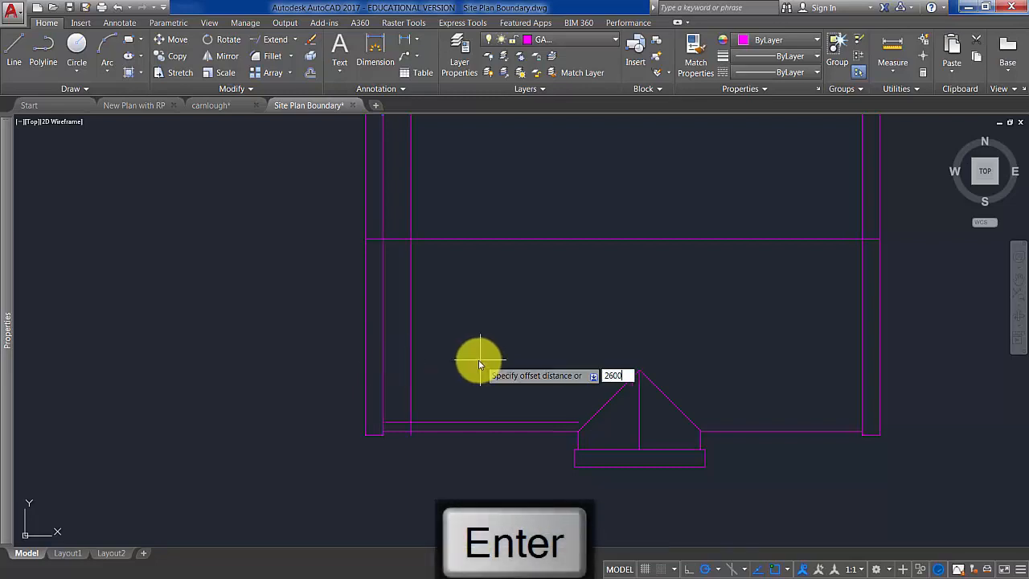
key(Return)
click(411, 371)
click(521, 368)
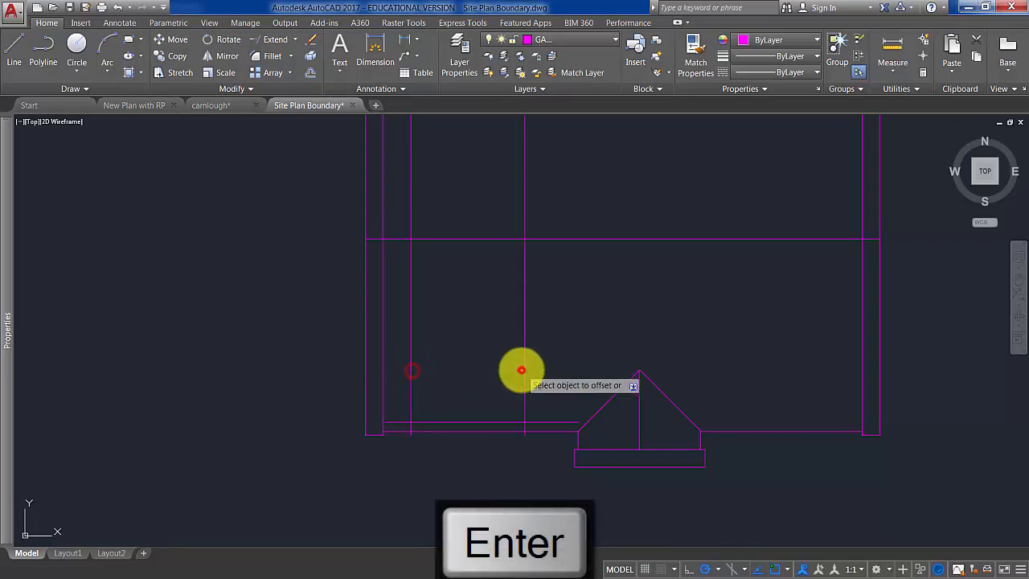
Step: Offset the short horizontal line just above the front roof edge 2745 upward for the recess's upper side
key(Return)
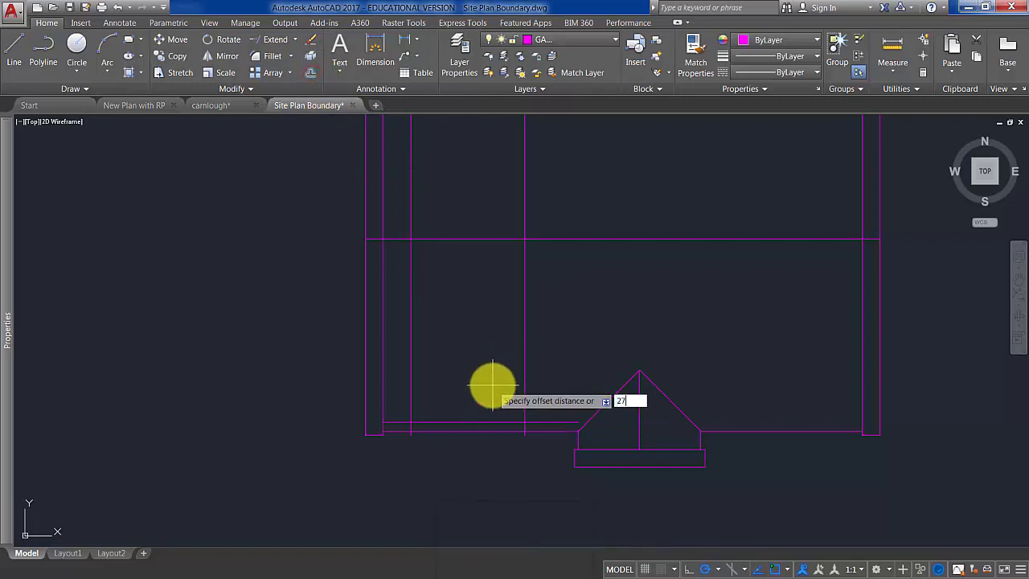
key(Return)
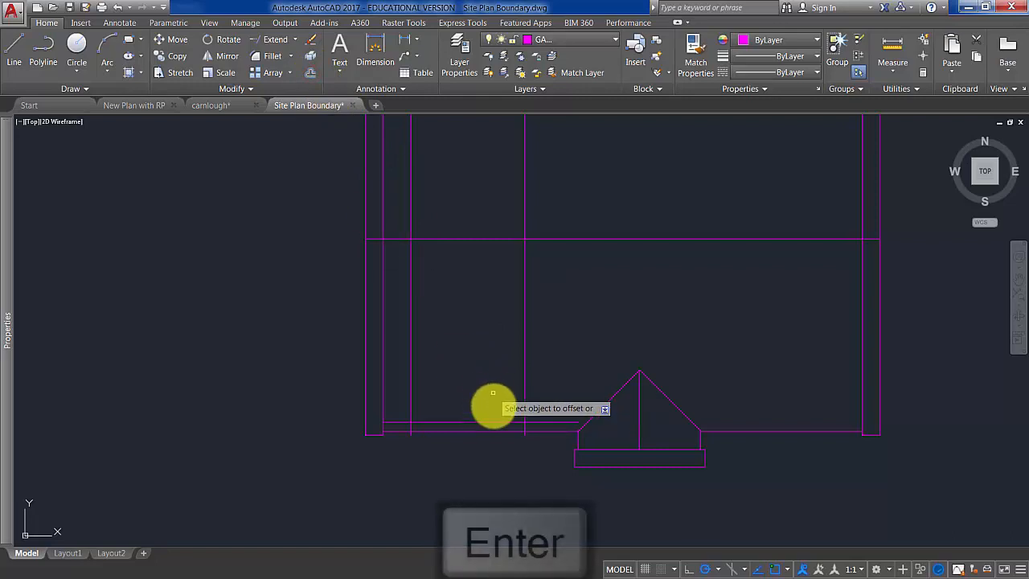
click(493, 421)
click(495, 400)
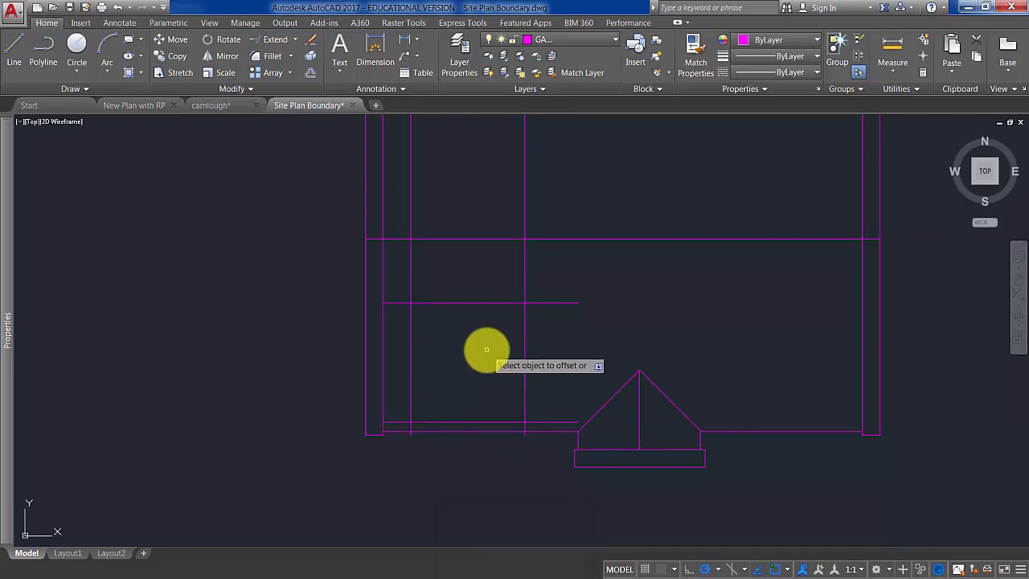
key(Return)
Step: Trim both verticals above the upper horizontal line and cut that line's ends outside the two verticals
scroll(479, 375, up, 5)
scroll(479, 376, down, 2)
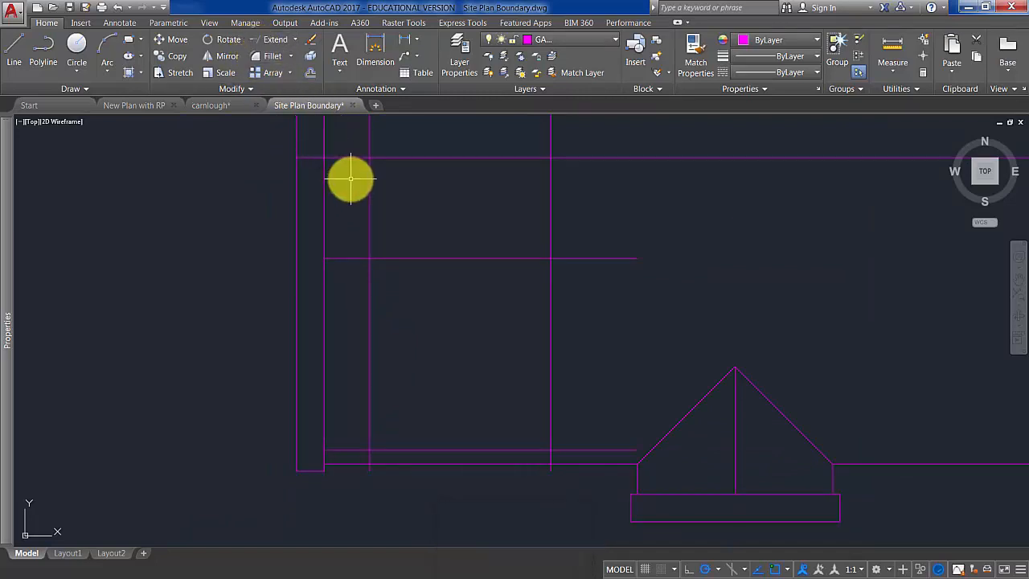
key(Return)
click(579, 294)
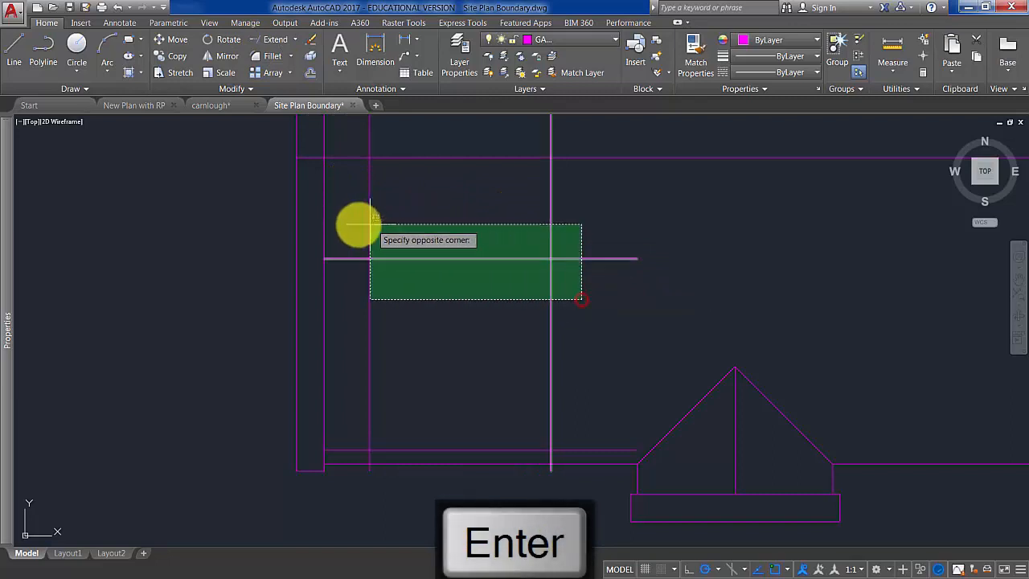
click(351, 226)
key(Return)
click(586, 217)
click(363, 207)
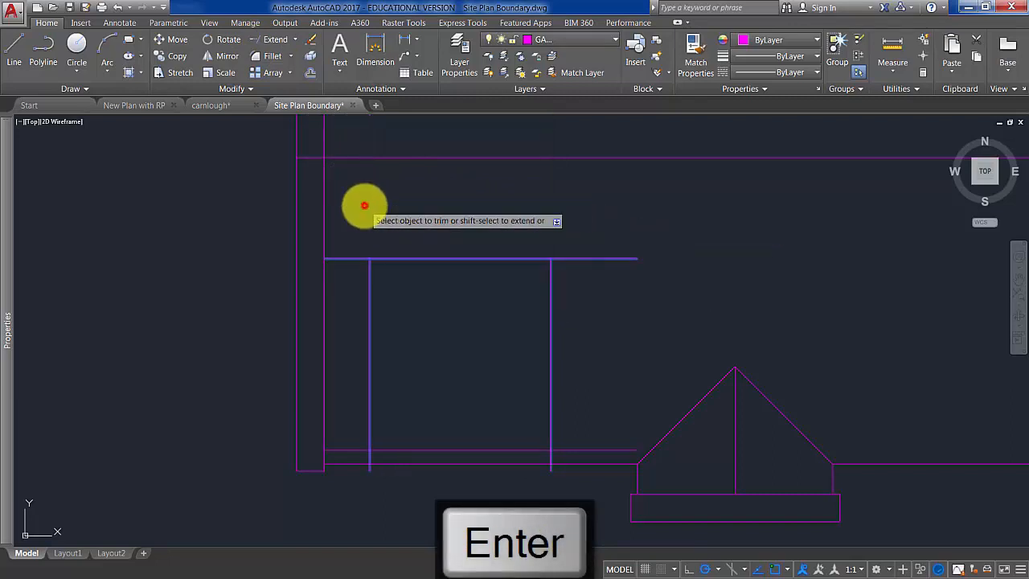
click(379, 276)
click(615, 294)
click(606, 231)
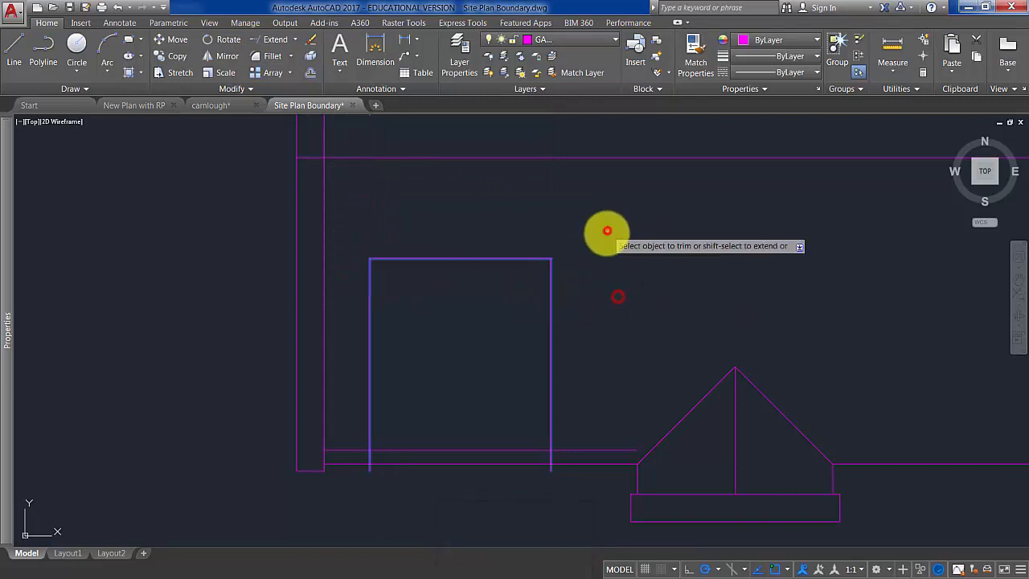
Step: Trim the lower horizontal line outside the two verticals and remove the front roof edge between them
key(Return)
click(577, 482)
click(354, 420)
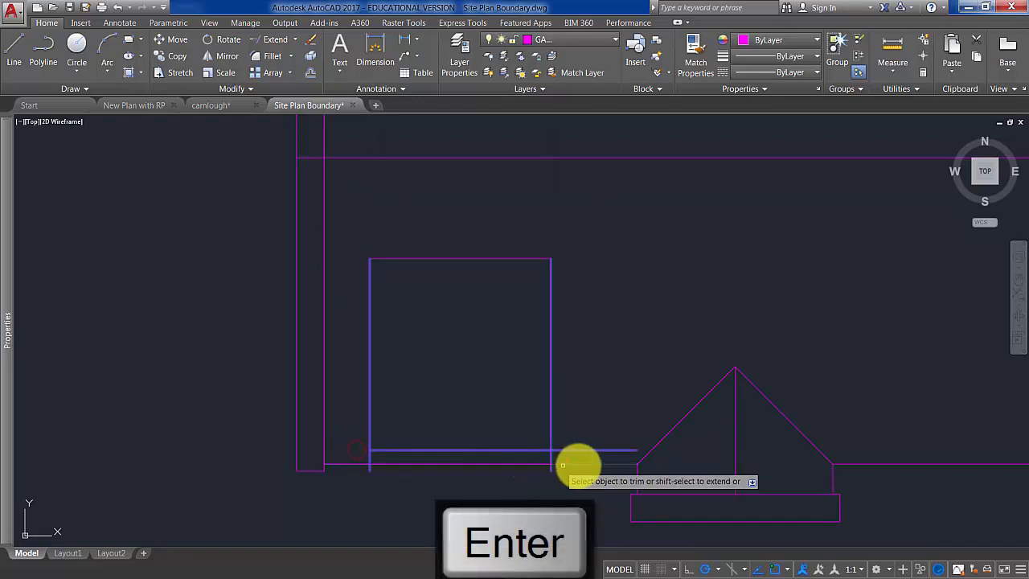
click(585, 451)
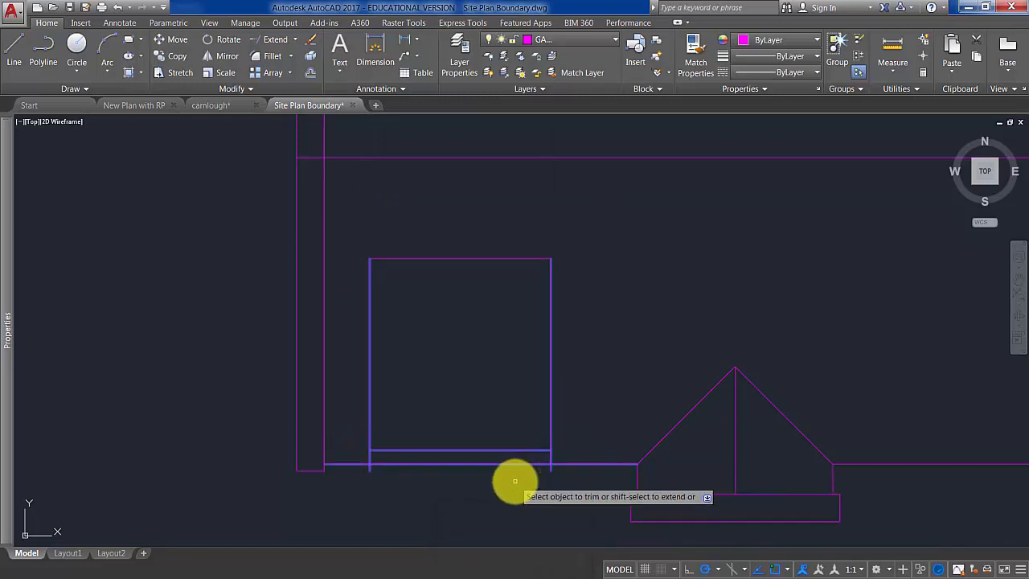
scroll(511, 477, up, 2)
click(521, 456)
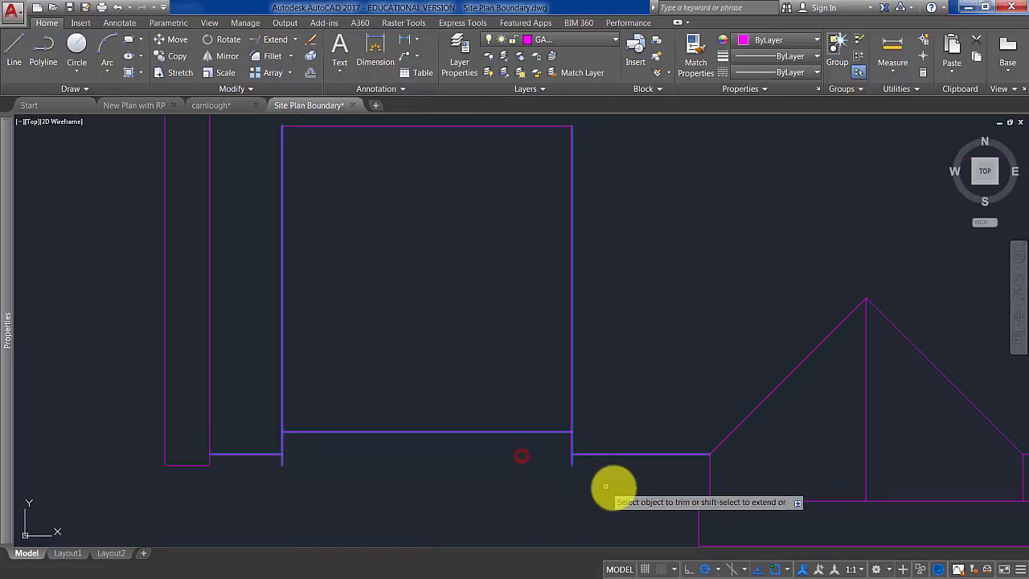
Step: Try to trim the vertical stubs that overshoot the front roof edge
click(613, 480)
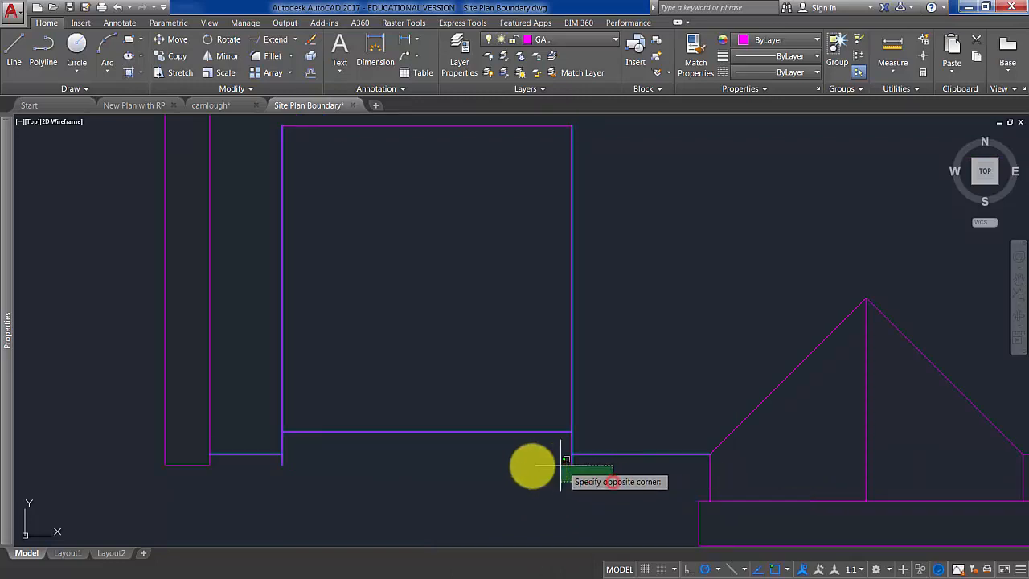
click(255, 456)
key(ctrl+z)
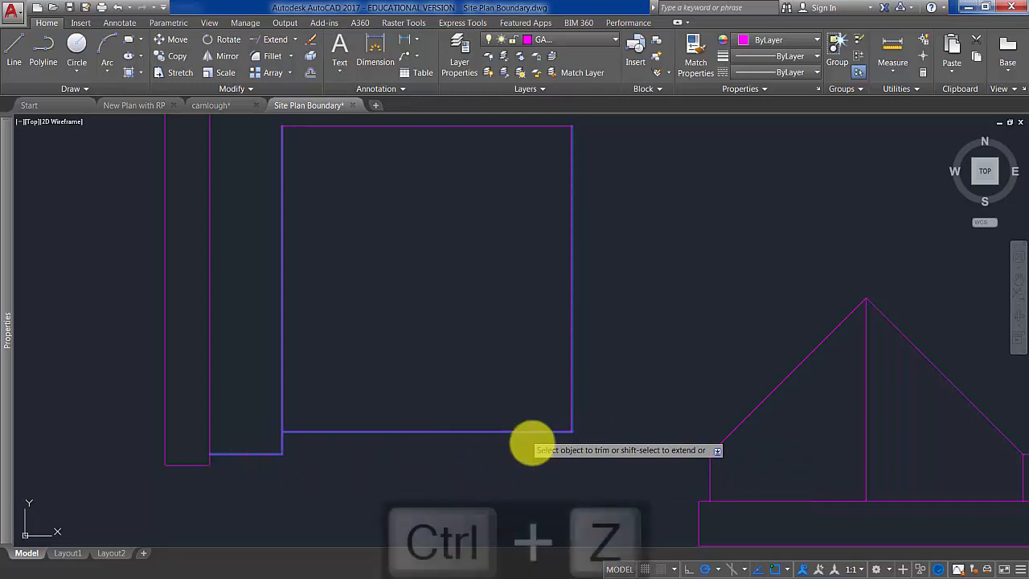
key(Return)
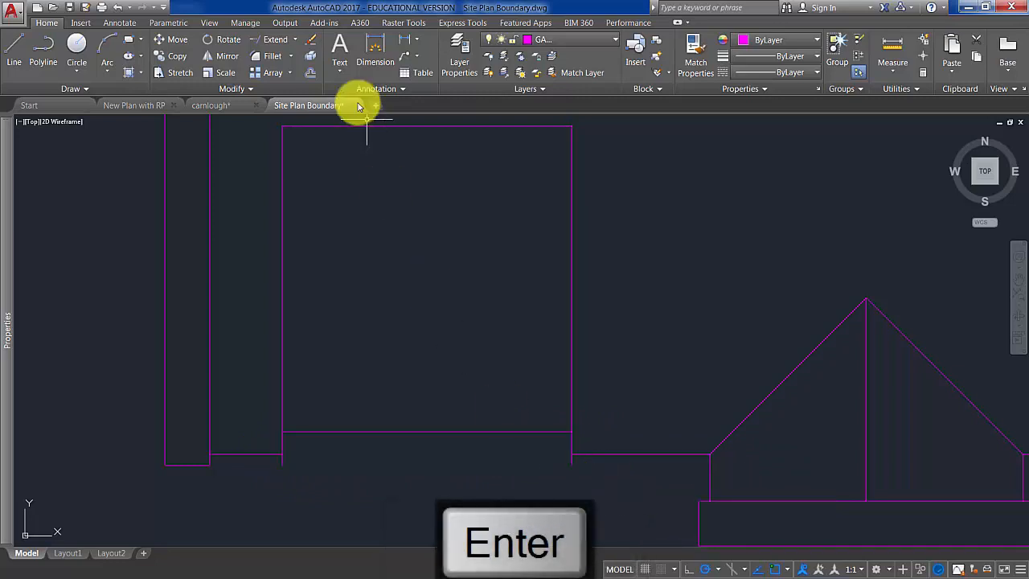
Step: Fillet the front roof edge segments with the left and right recess verticals to square both corners
click(275, 58)
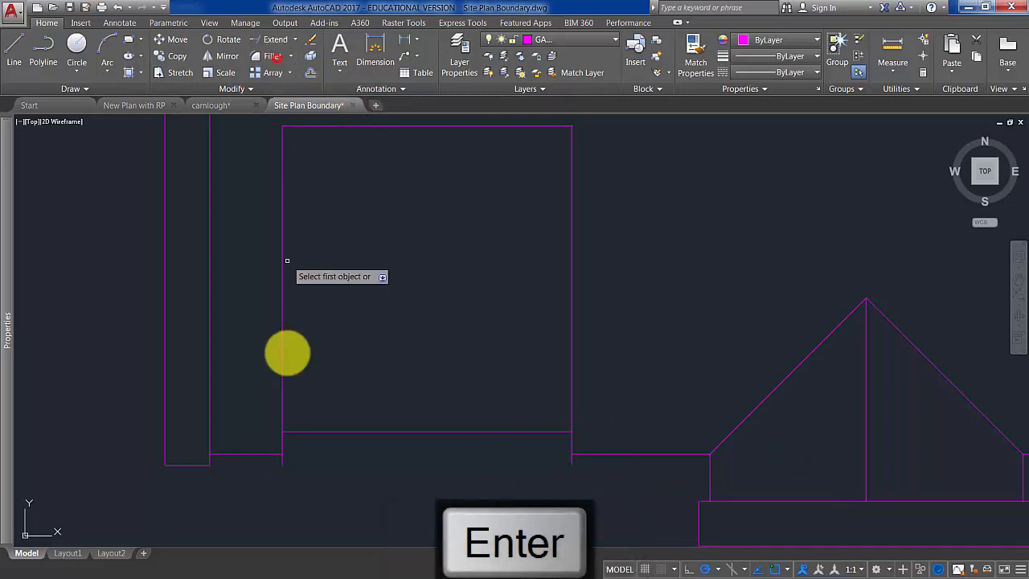
click(266, 453)
click(281, 441)
key(space)
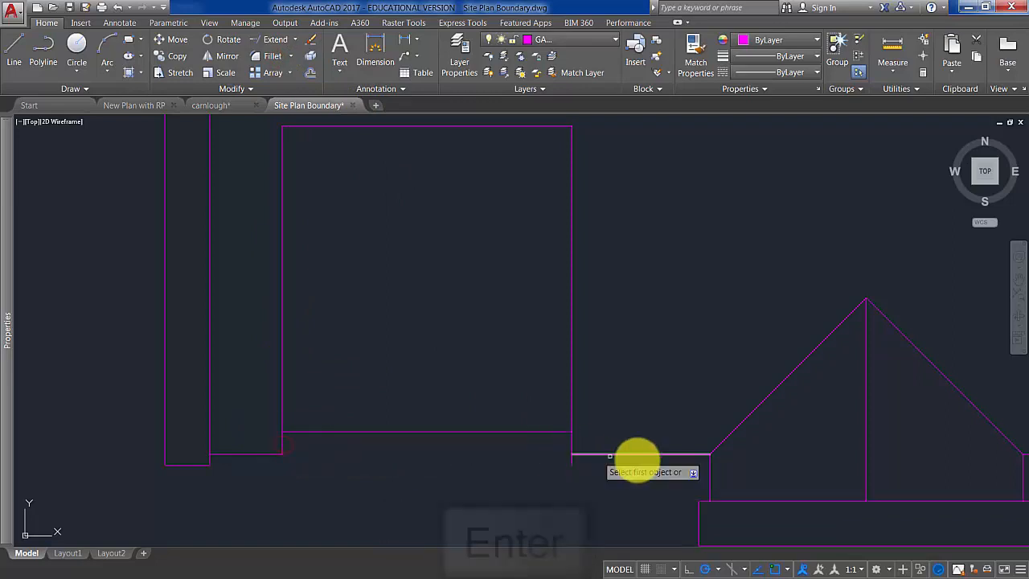
click(635, 455)
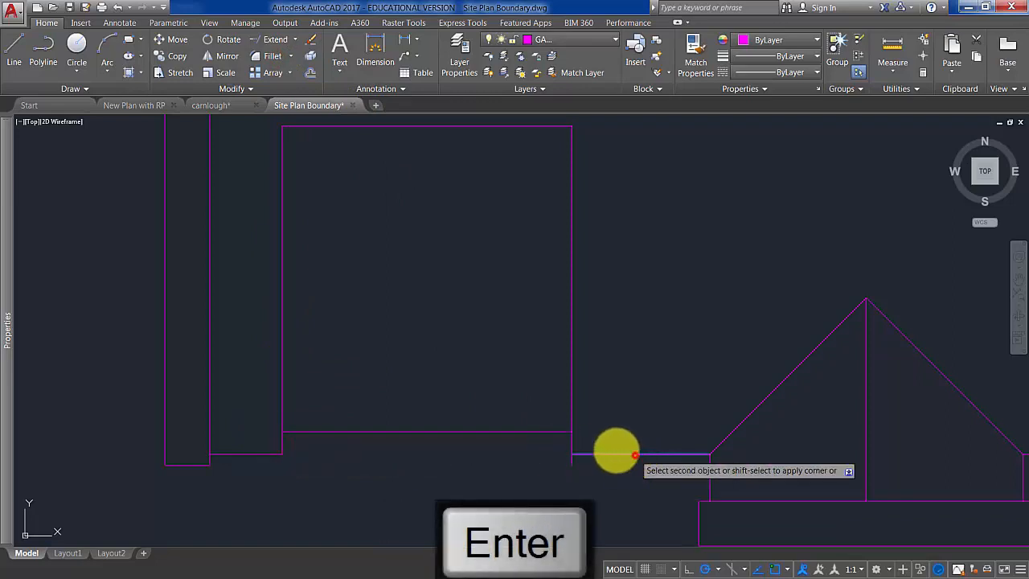
click(573, 443)
Step: Offset all four sides of the rectangle left of the front projection slightly inward to form an inner border
scroll(527, 430, down, 2)
scroll(527, 365, down, 2)
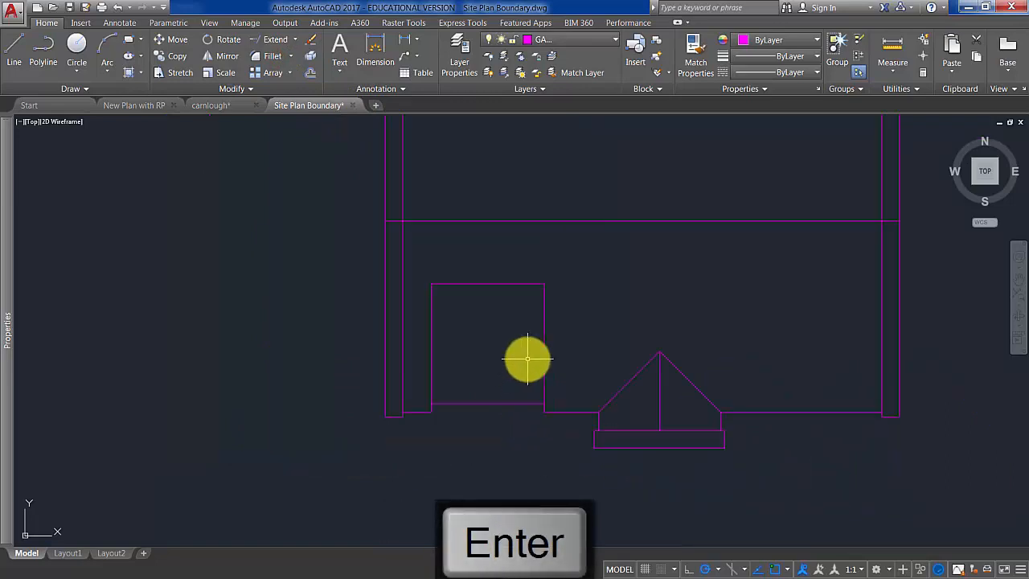
middle_drag(526, 361, 499, 381)
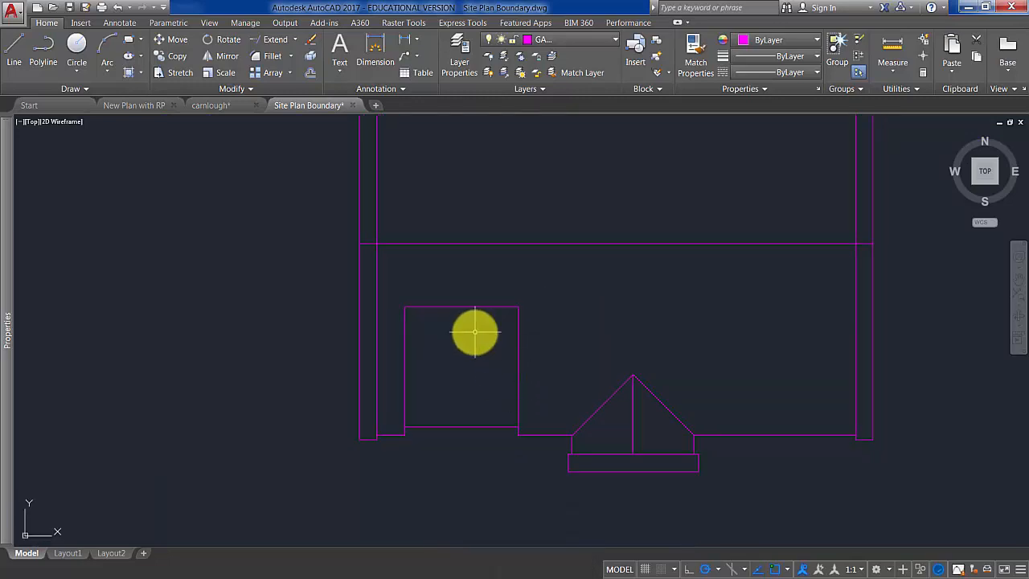
scroll(475, 332, up, 2)
middle_drag(489, 356, 443, 338)
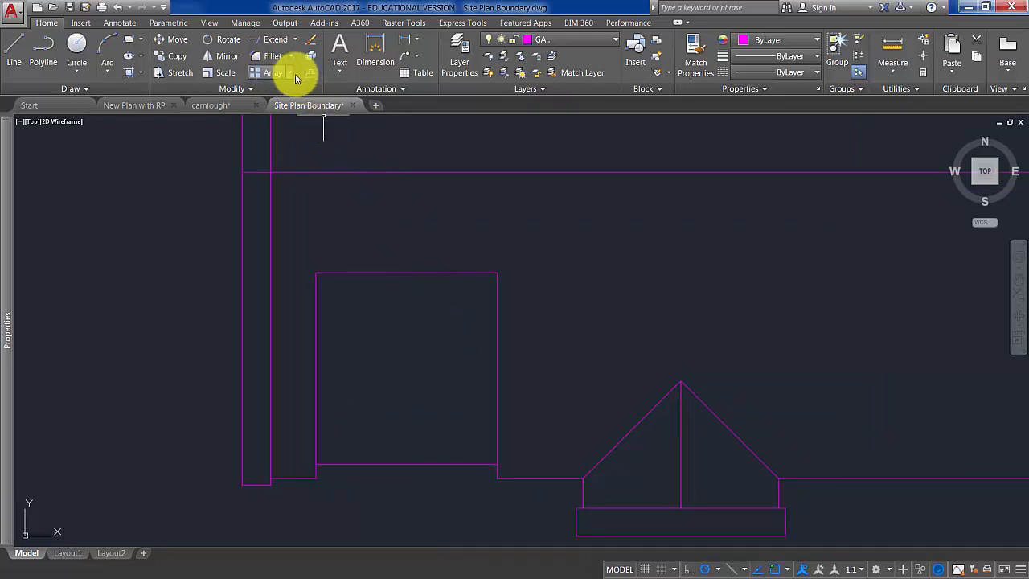
click(312, 74)
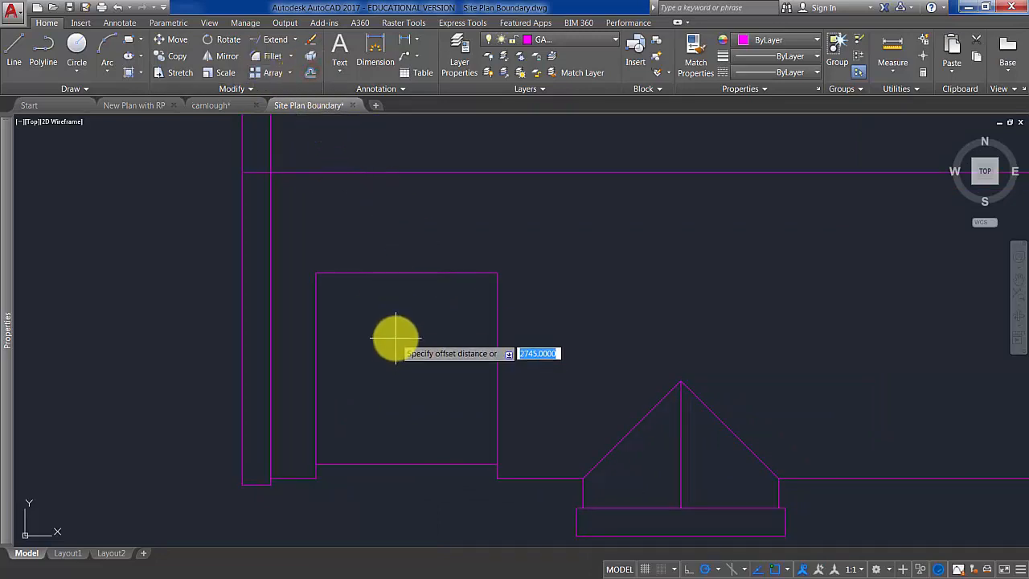
key(Return)
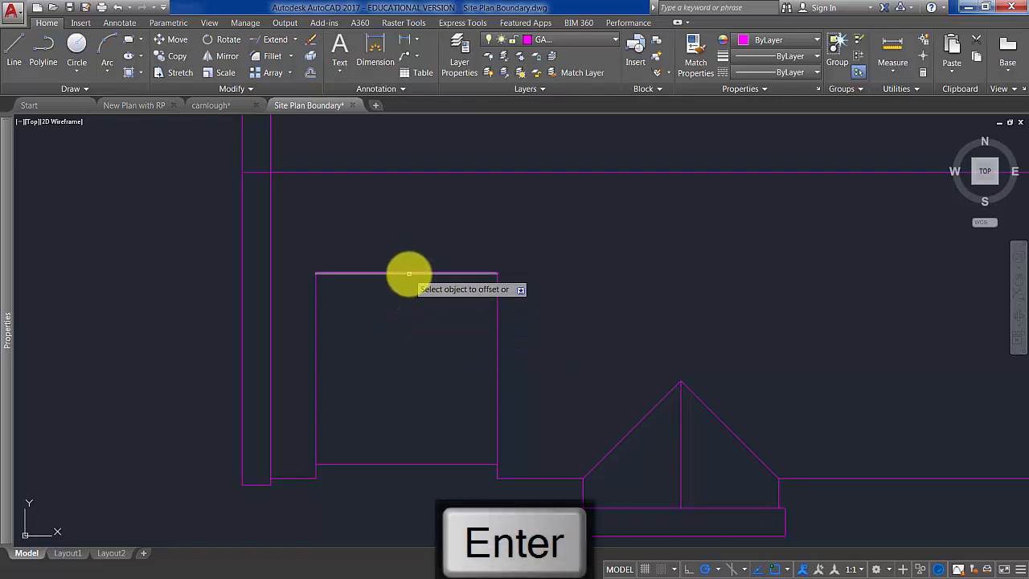
click(409, 274)
click(419, 348)
click(406, 464)
click(415, 389)
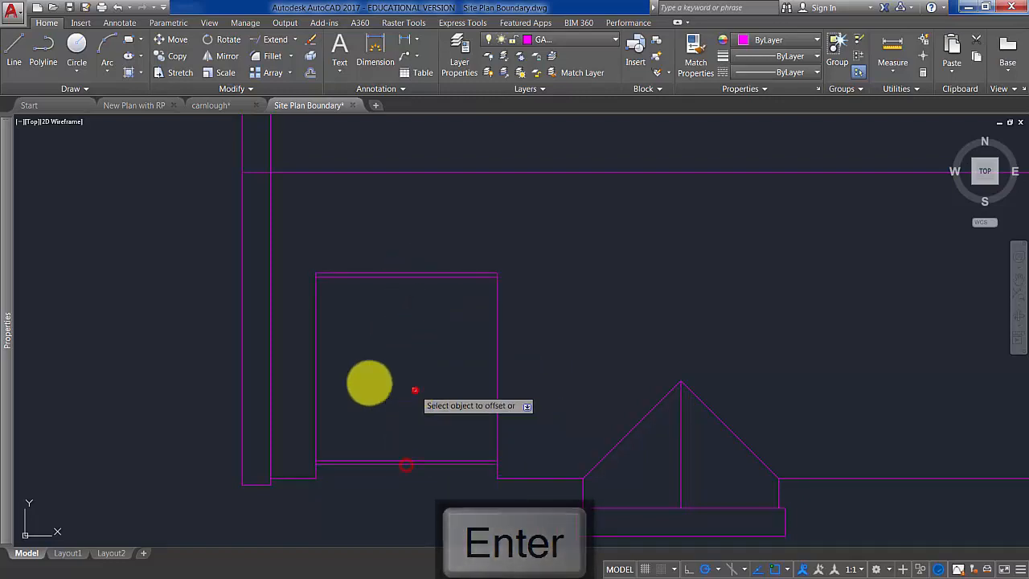
click(398, 384)
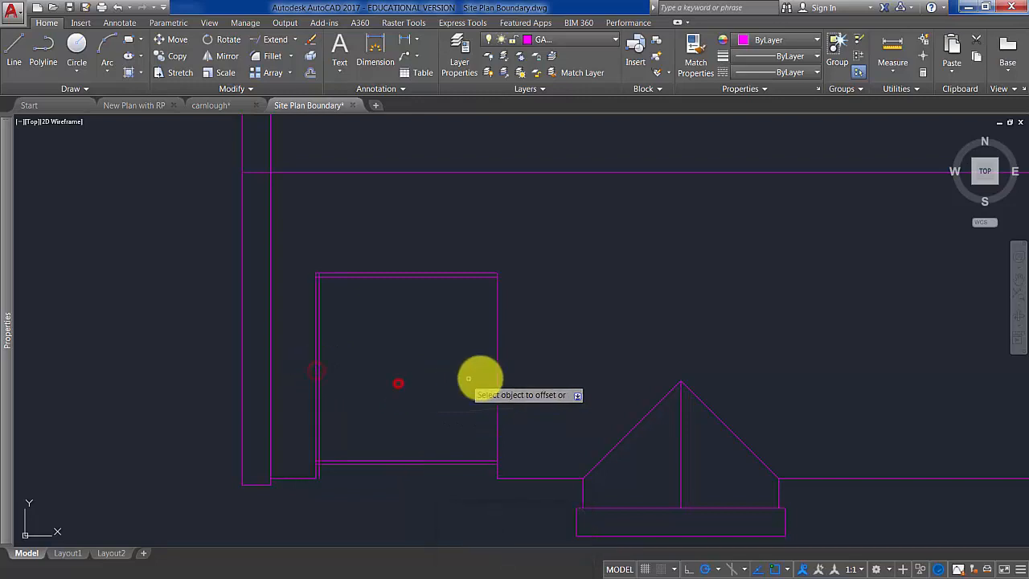
click(497, 376)
key(Return)
Step: Trim the lower ends of both inner verticals back to the inner bottom line
scroll(418, 464, up, 2)
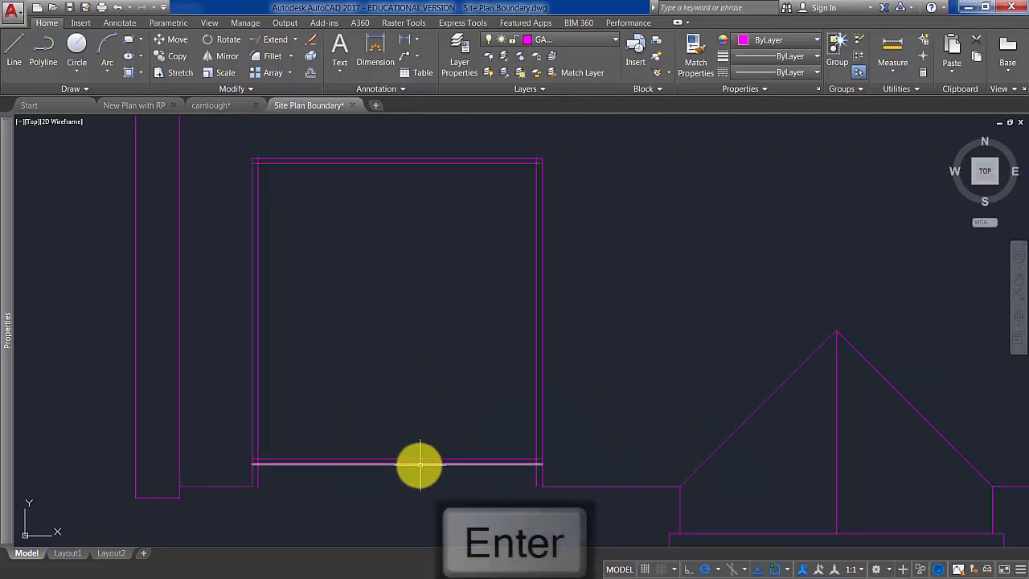
scroll(413, 461, up, 2)
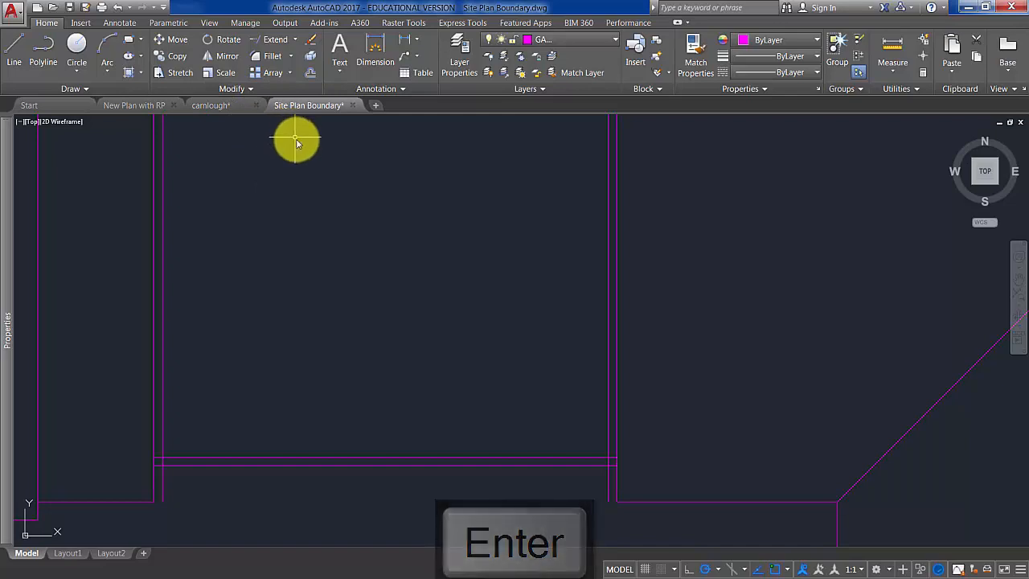
text(tr)
key(Return)
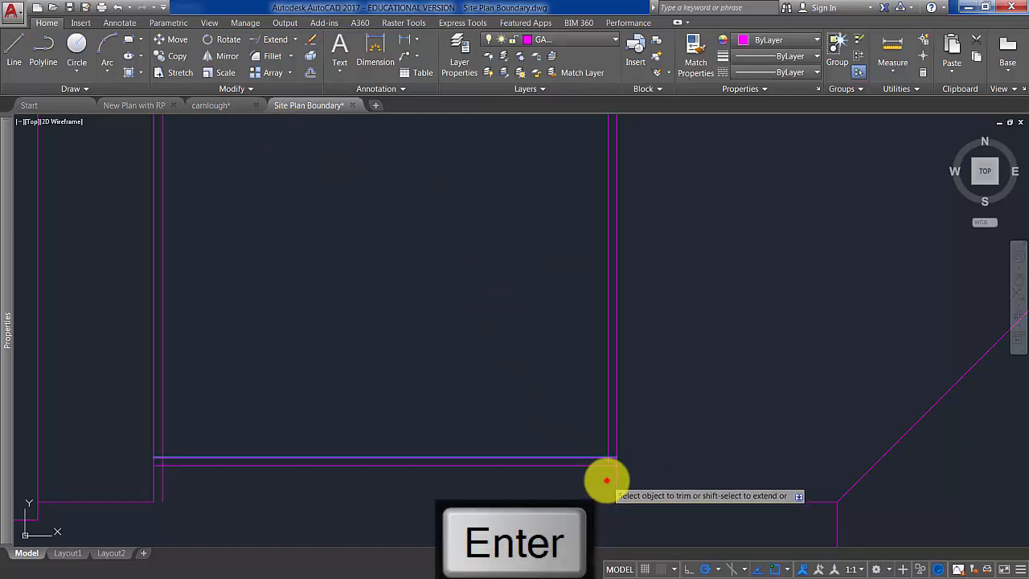
click(607, 481)
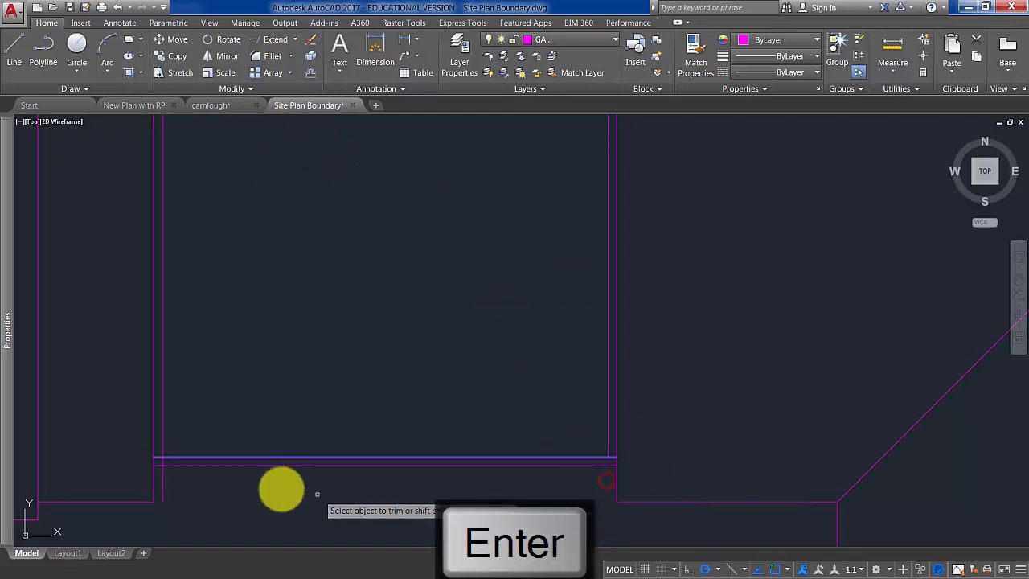
click(159, 480)
Step: Trim the upper ends of both inner verticals back to the rectangle's inner top line
middle_drag(402, 282, 404, 415)
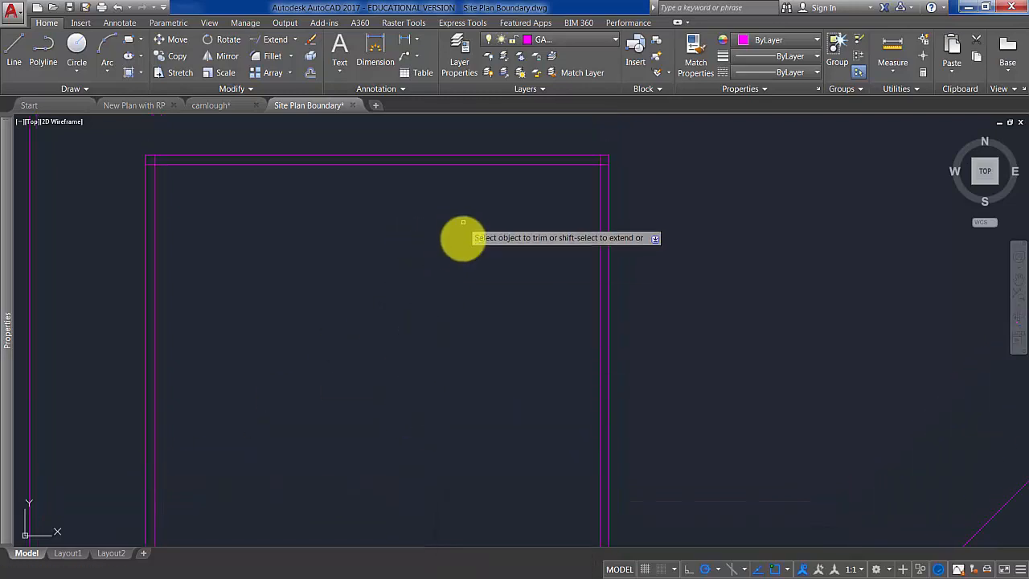
key(Return)
key(Return)
click(520, 212)
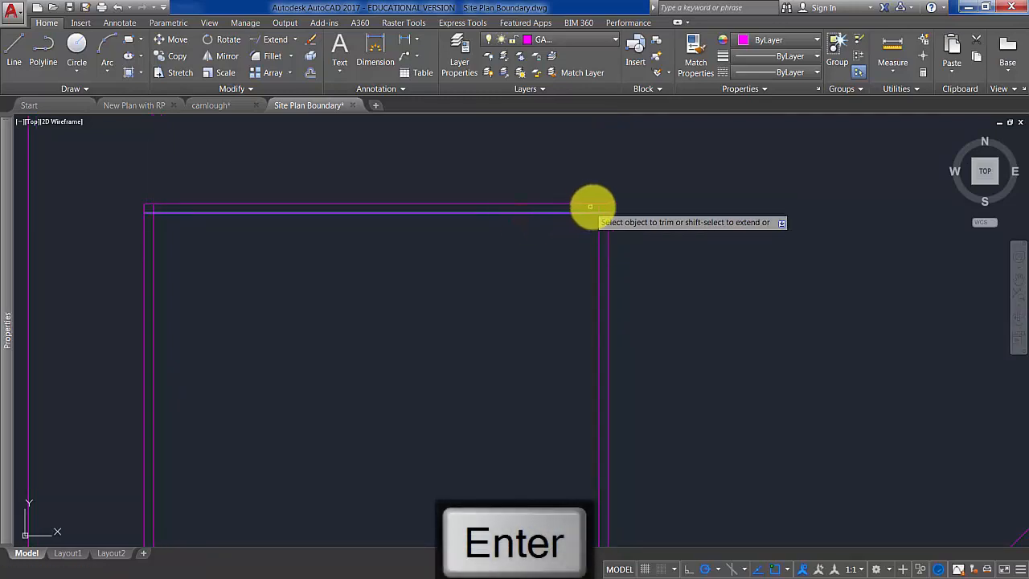
click(153, 208)
key(Return)
scroll(354, 300, down, 4)
mouse_move(356, 302)
middle_down()
mouse_move(356, 284)
mouse_move(395, 289)
mouse_move(419, 240)
middle_up()
scroll(388, 291, up, 2)
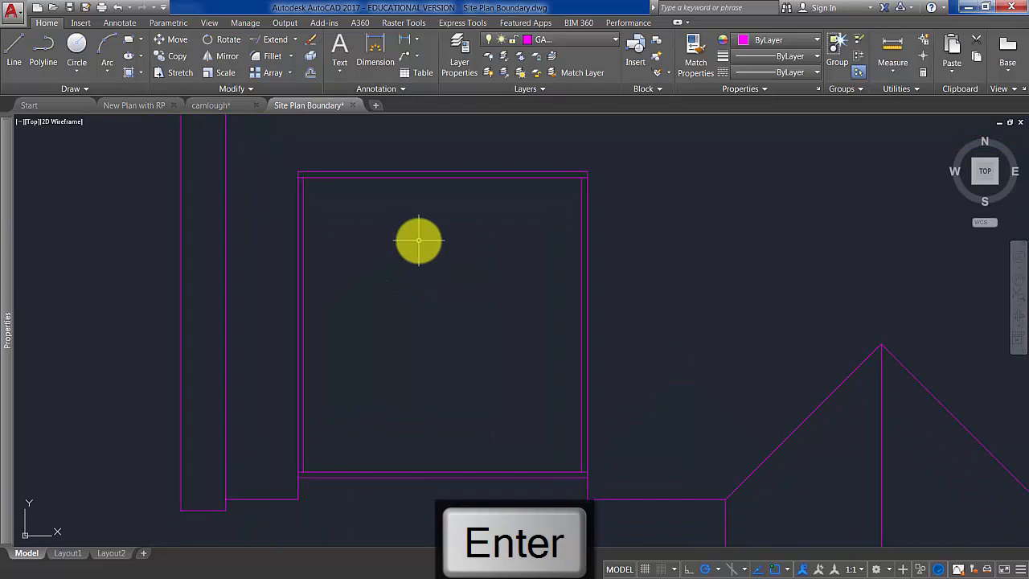
Step: Offset the left and right inner verticals of the bordered rectangle 800 inward to form two dividers
click(313, 73)
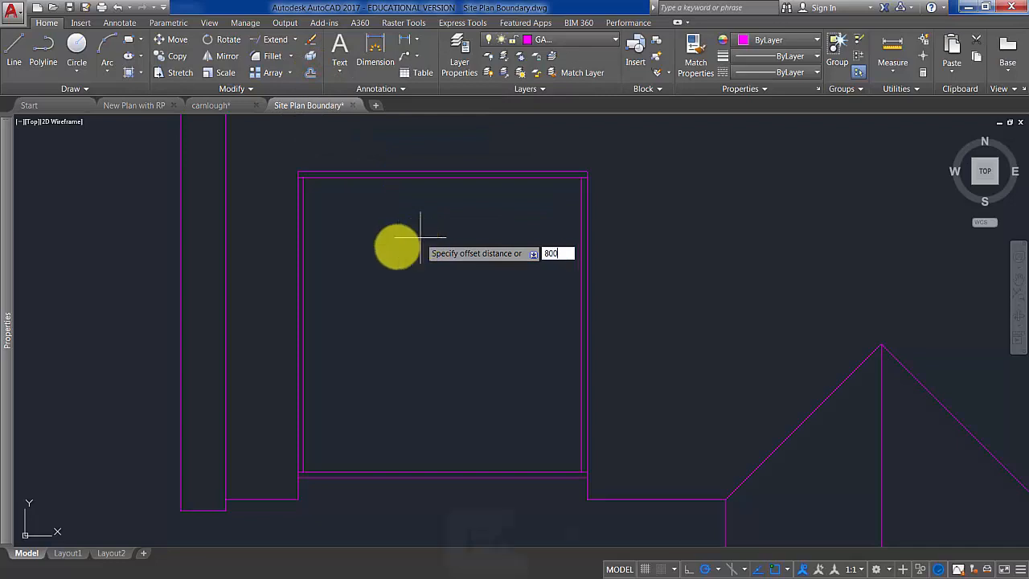
text(800)
key(Return)
click(303, 287)
click(461, 291)
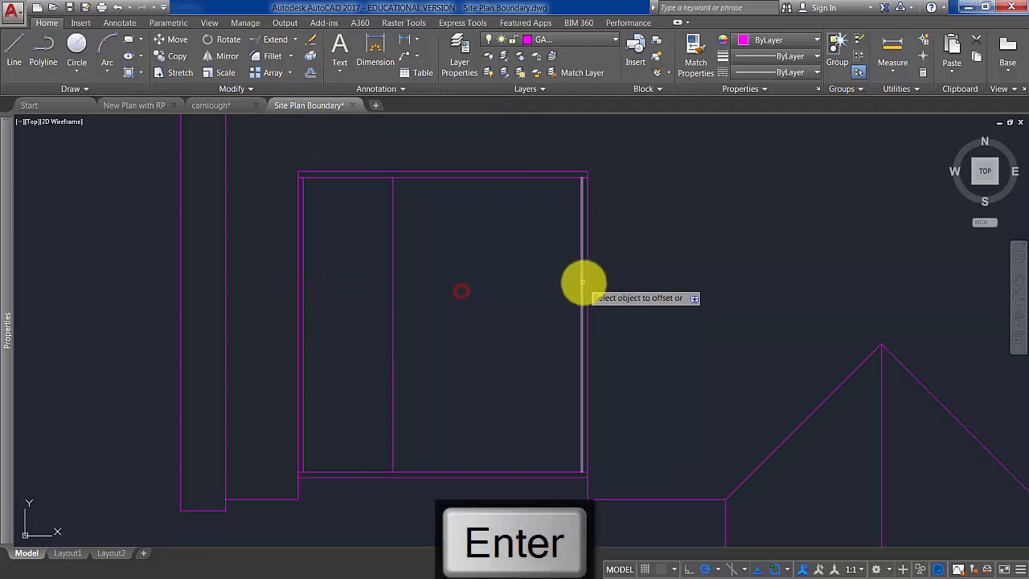
click(582, 282)
click(503, 278)
key(Return)
Step: Offset both divider lines 50 towards the rectangle's middle to give each divider a thickness
key(Return)
text(50)
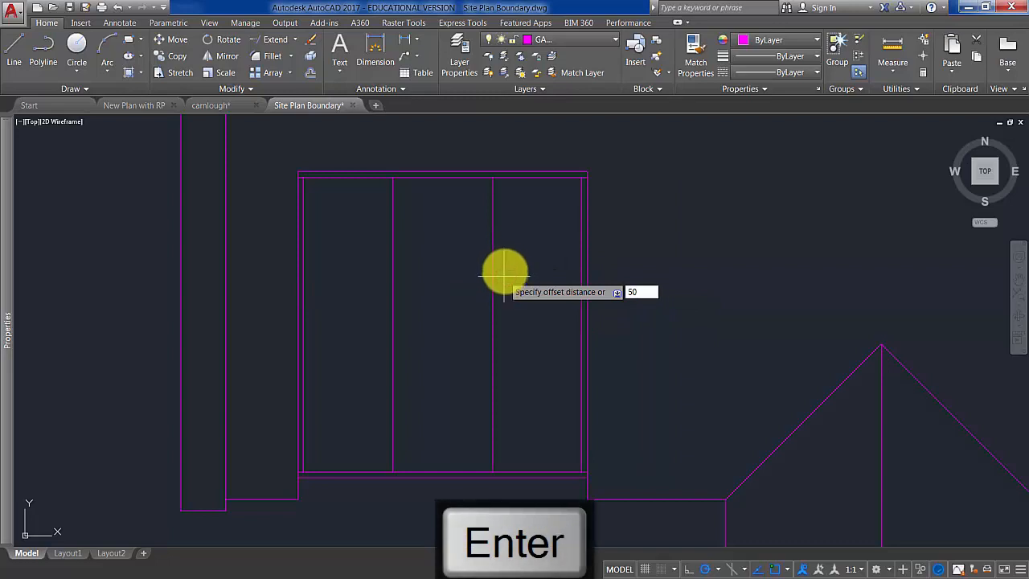
key(Return)
click(490, 260)
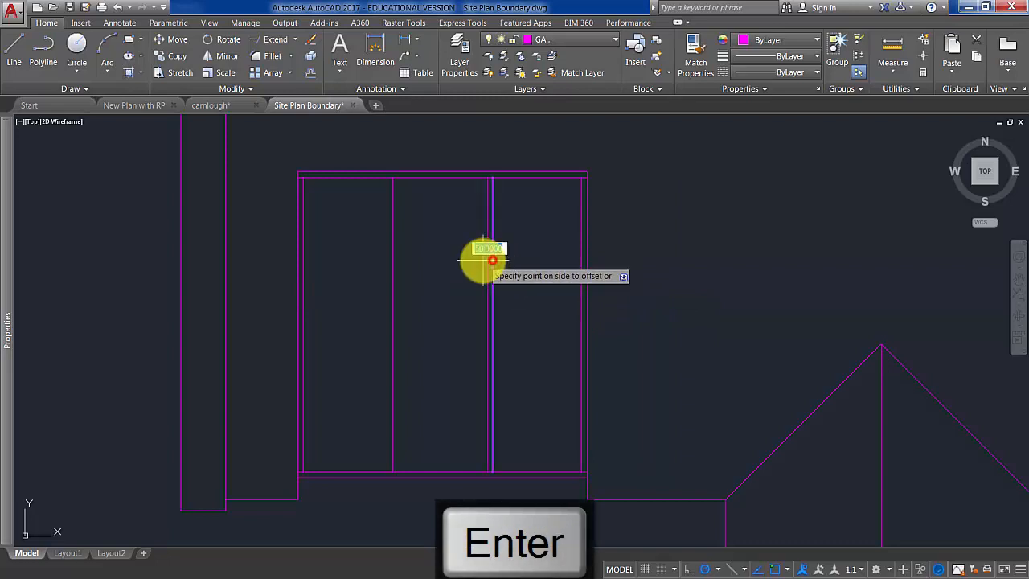
click(481, 259)
click(394, 261)
click(441, 266)
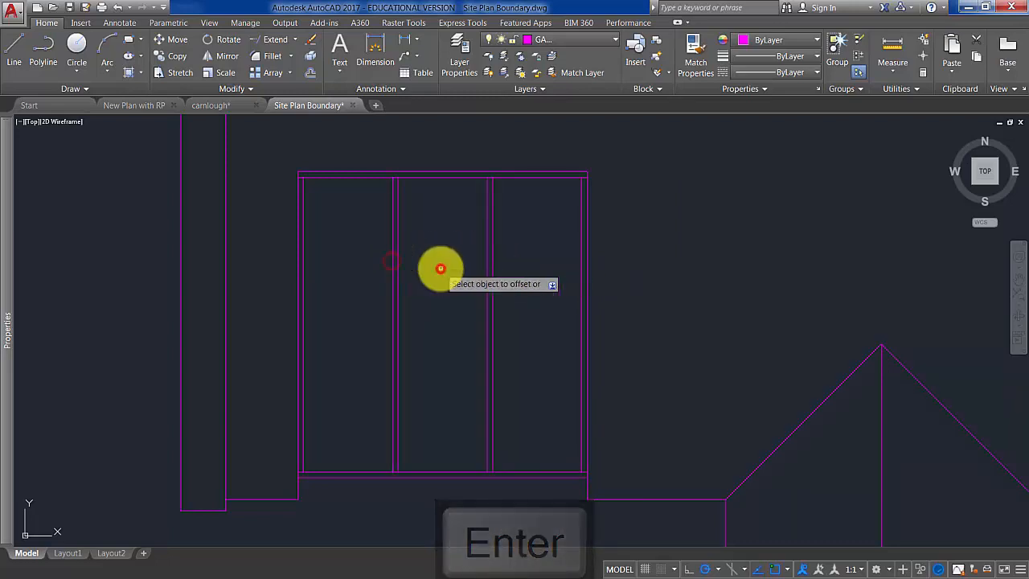
Step: Measure the clear width of the rectangle's middle panel between the two dividers along the inner top line
text(d)
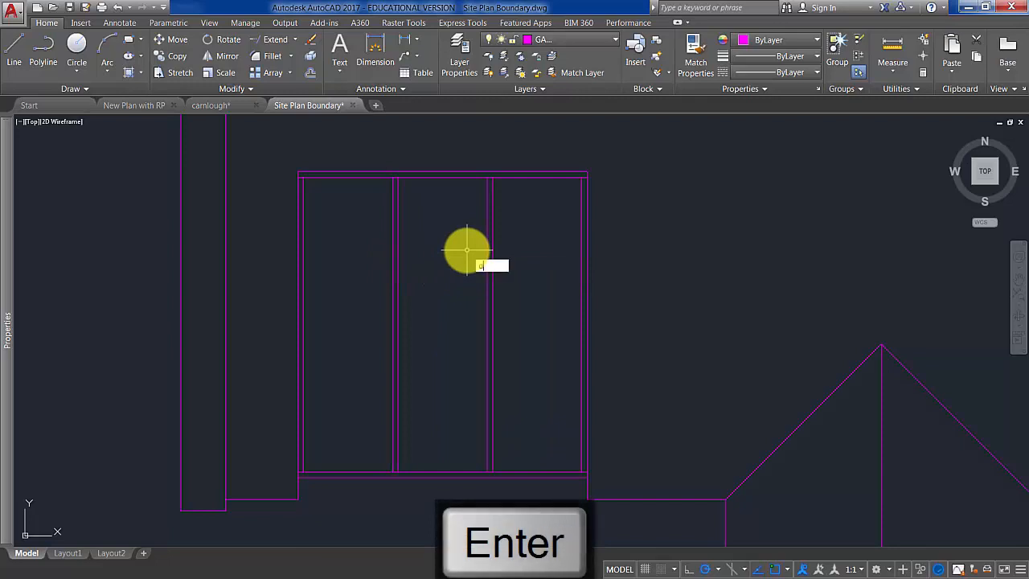
text(i)
key(Return)
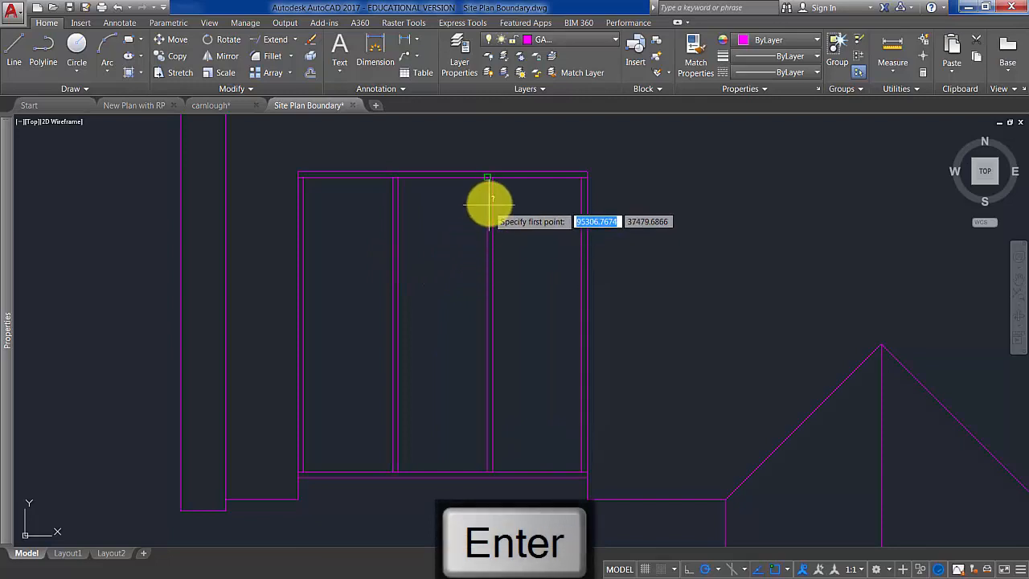
click(397, 179)
click(487, 179)
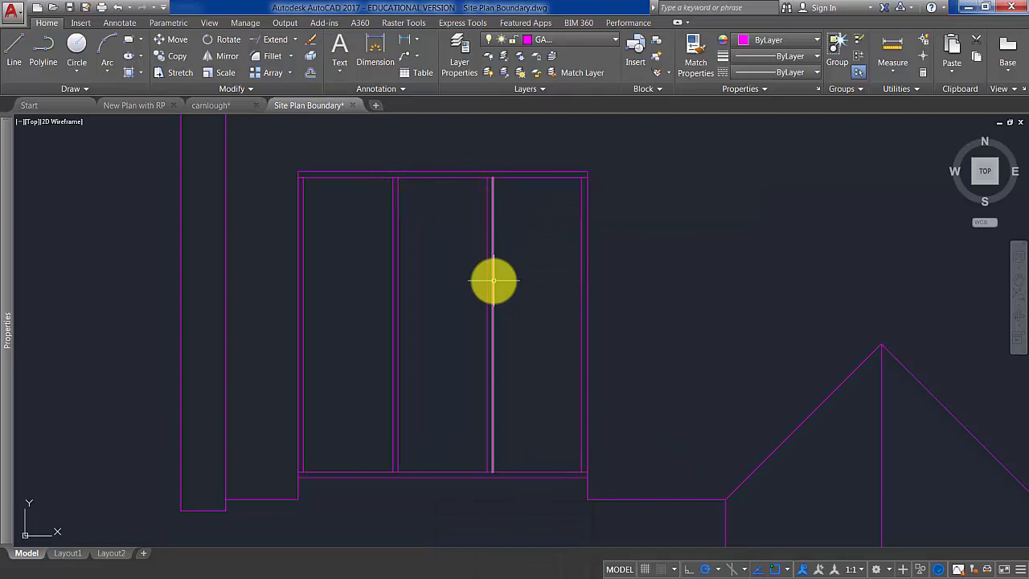
Step: Offset the front roof edge right of the gabled projection upward repeatedly at 200 spacing to make seven parallel lines
scroll(493, 281, down, 6)
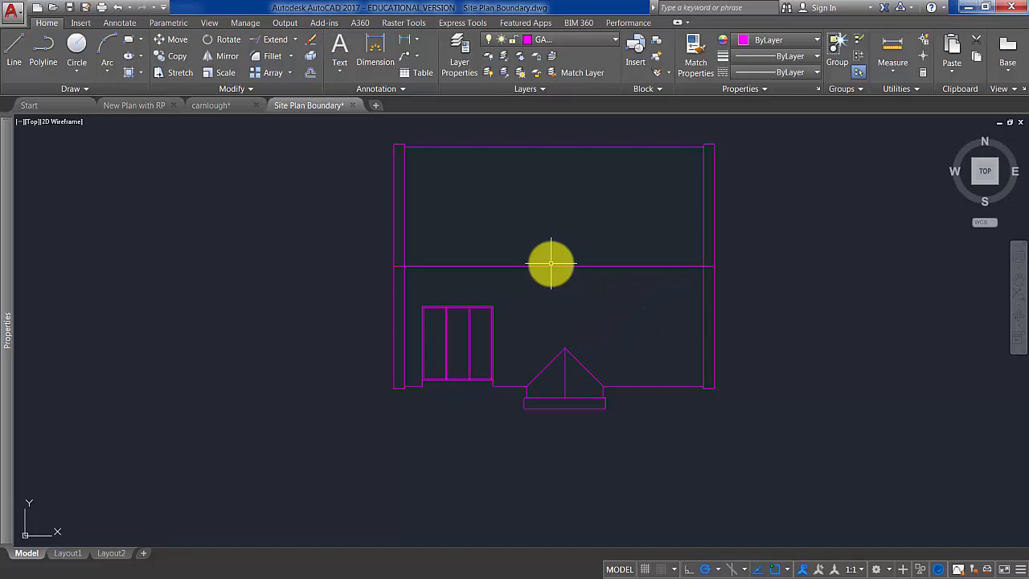
click(312, 74)
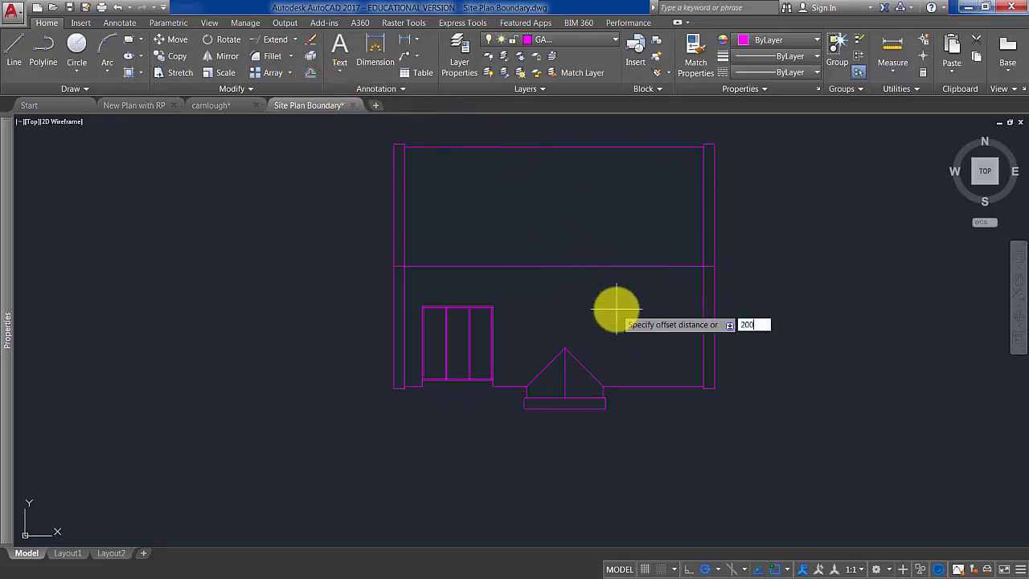
key(Return)
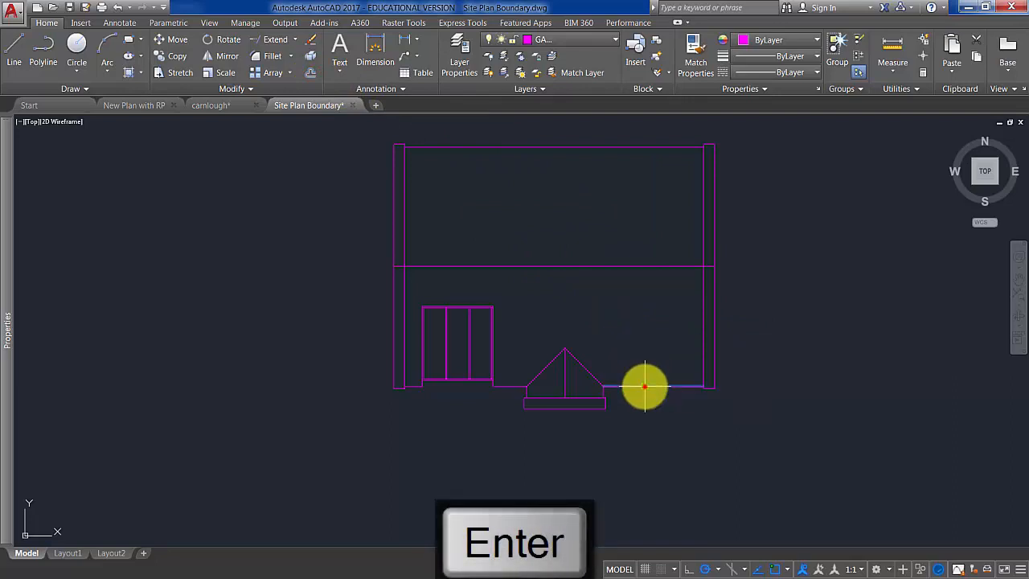
click(644, 386)
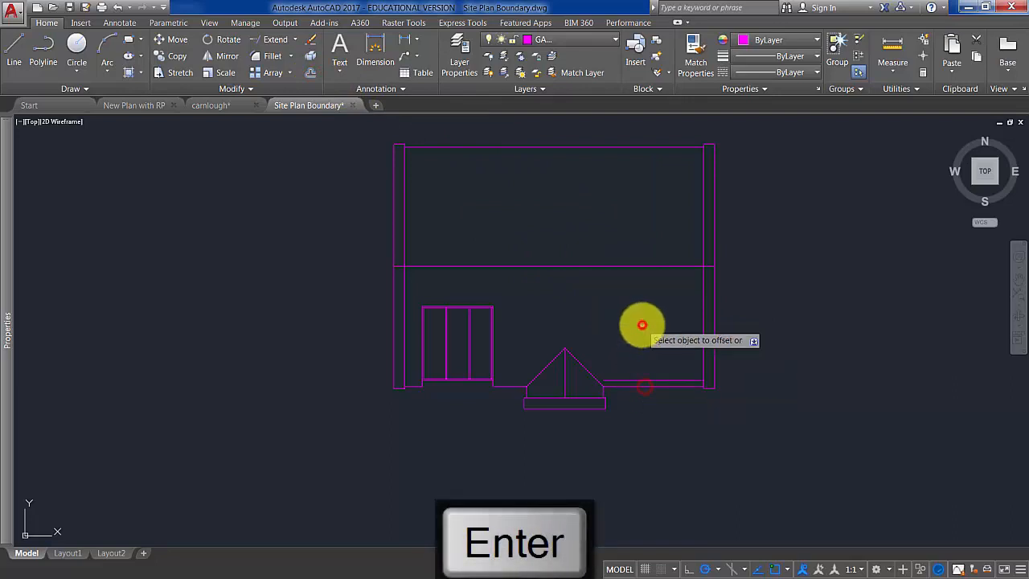
click(635, 381)
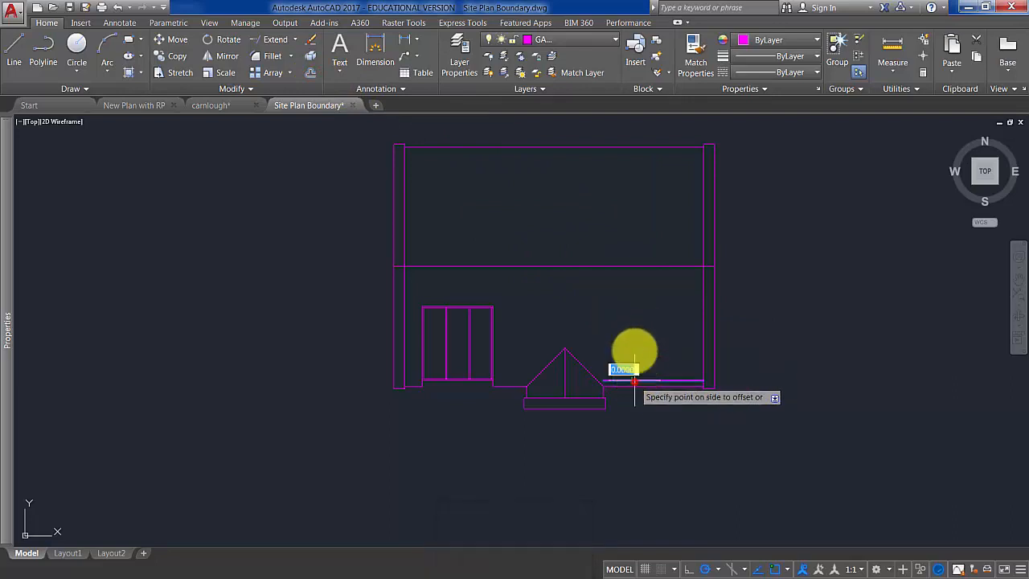
click(636, 346)
click(637, 339)
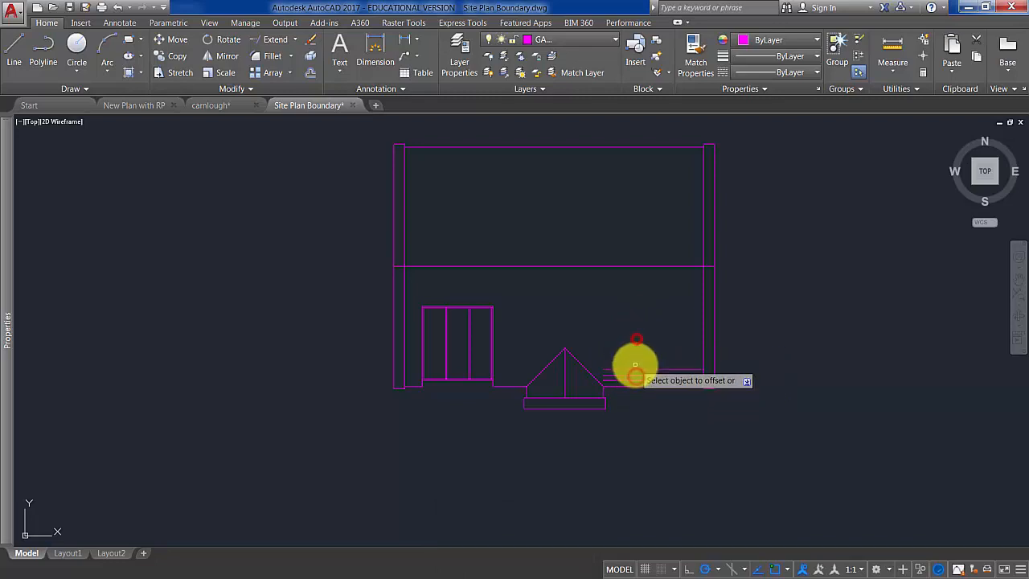
click(635, 369)
click(634, 343)
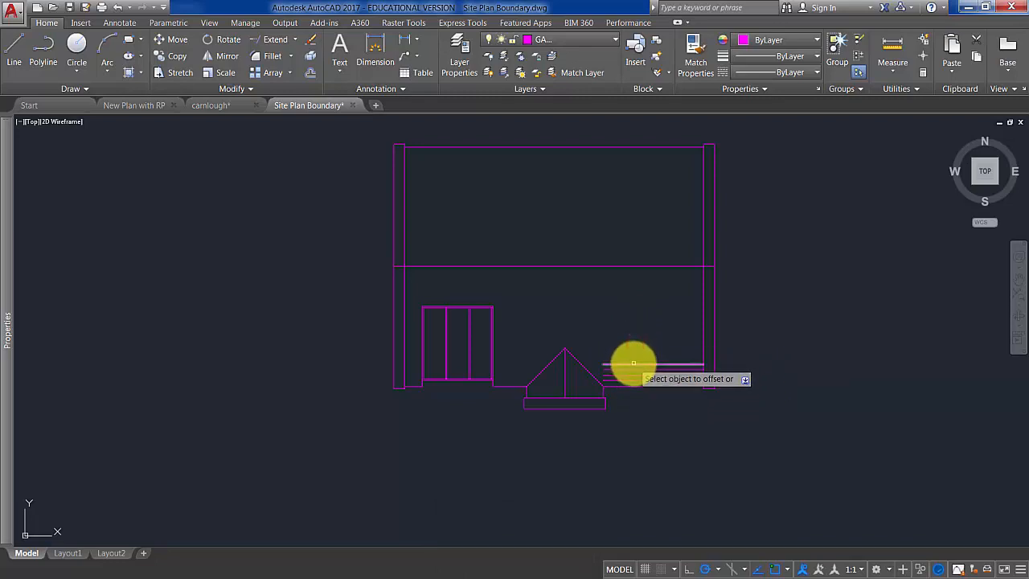
click(634, 364)
click(631, 359)
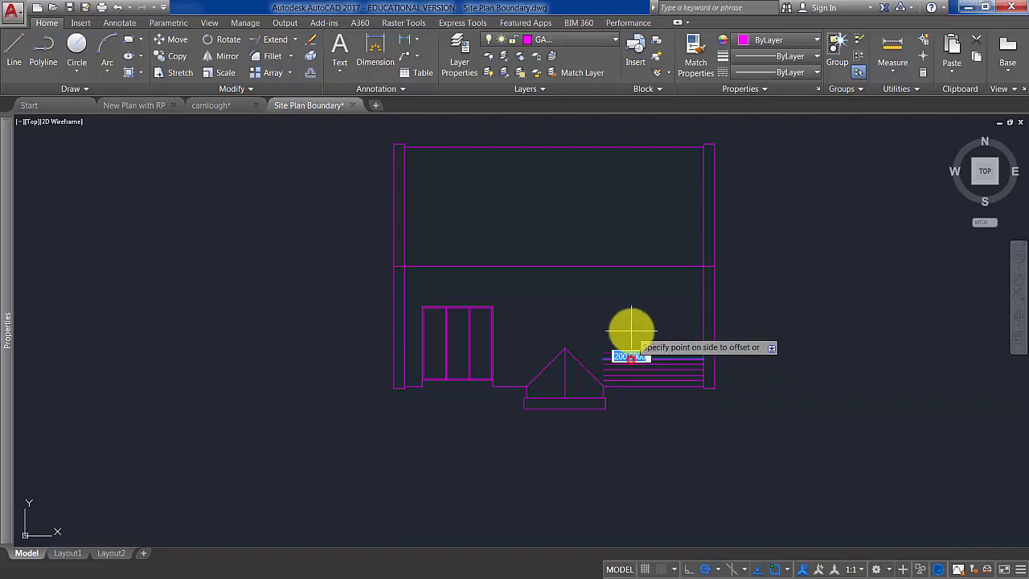
click(631, 330)
click(631, 332)
key(Return)
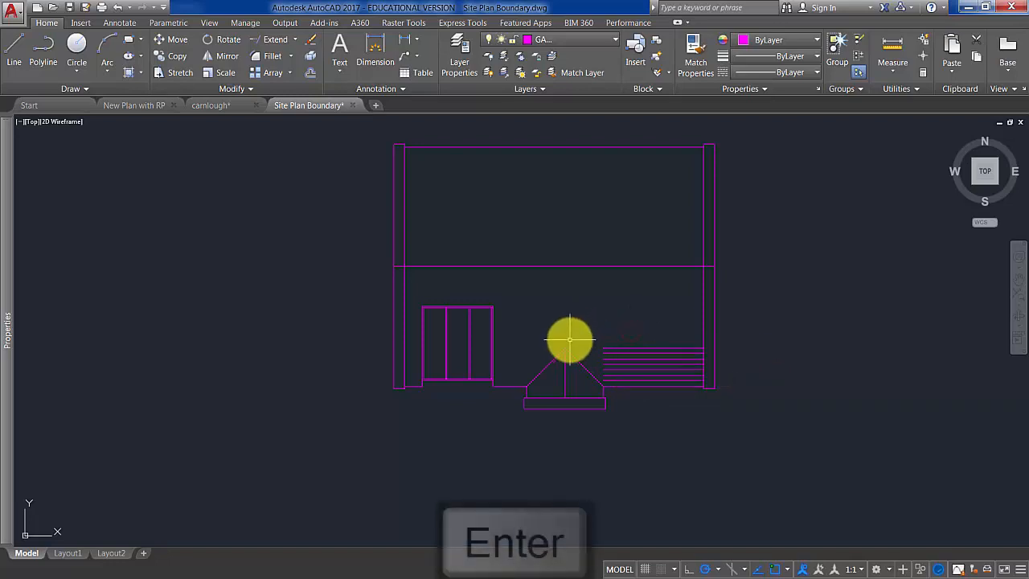
Step: Extend the topmost parallel line leftward to the right side of the bordered rectangle
scroll(567, 340, up, 3)
click(275, 40)
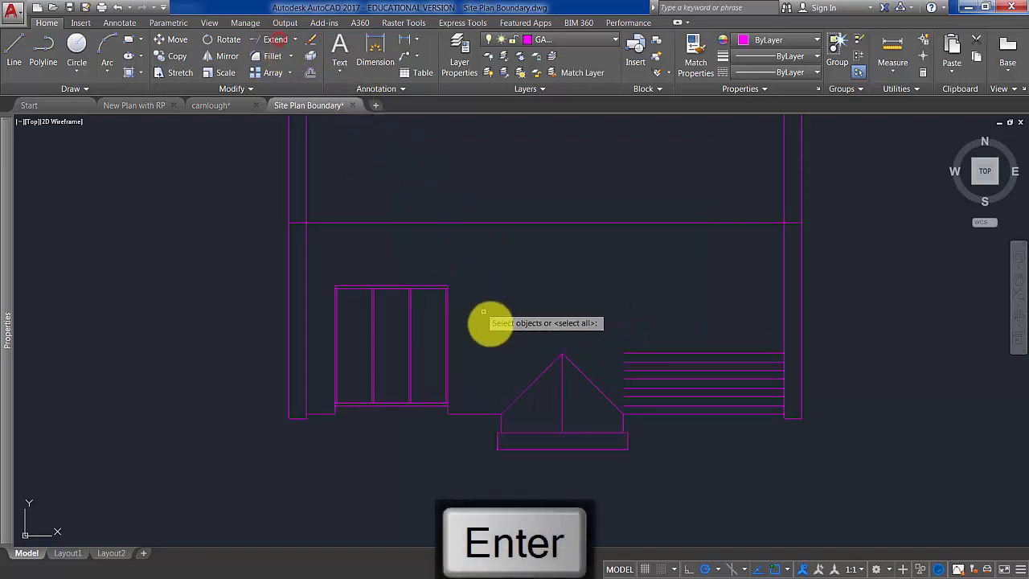
click(447, 315)
key(Return)
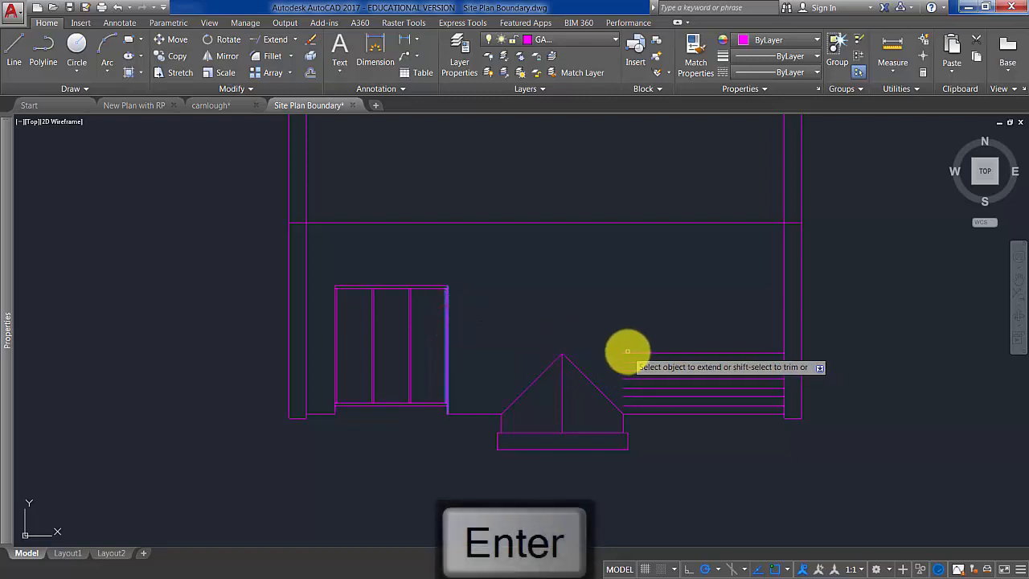
click(628, 353)
Step: Trim the piece of the extended line that lies between the two gable diagonals just below the apex
scroll(562, 354, up, 5)
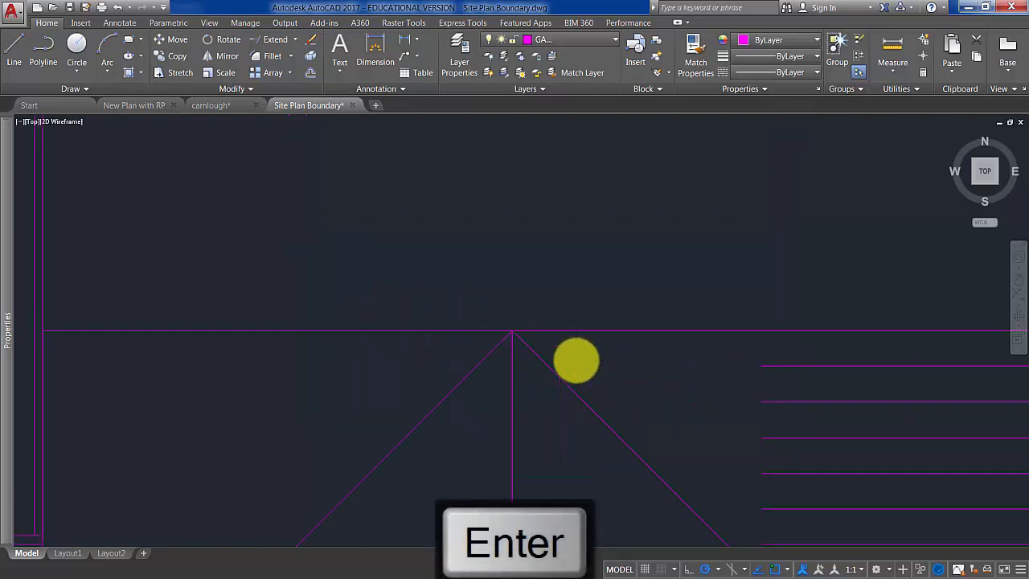
scroll(480, 361, up, 8)
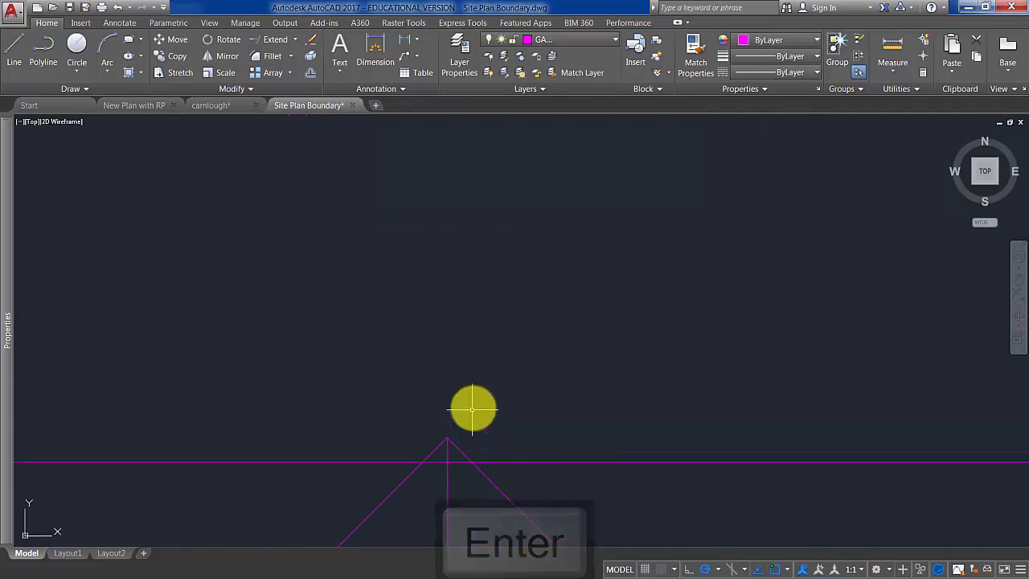
middle_drag(474, 409, 498, 291)
key(Return)
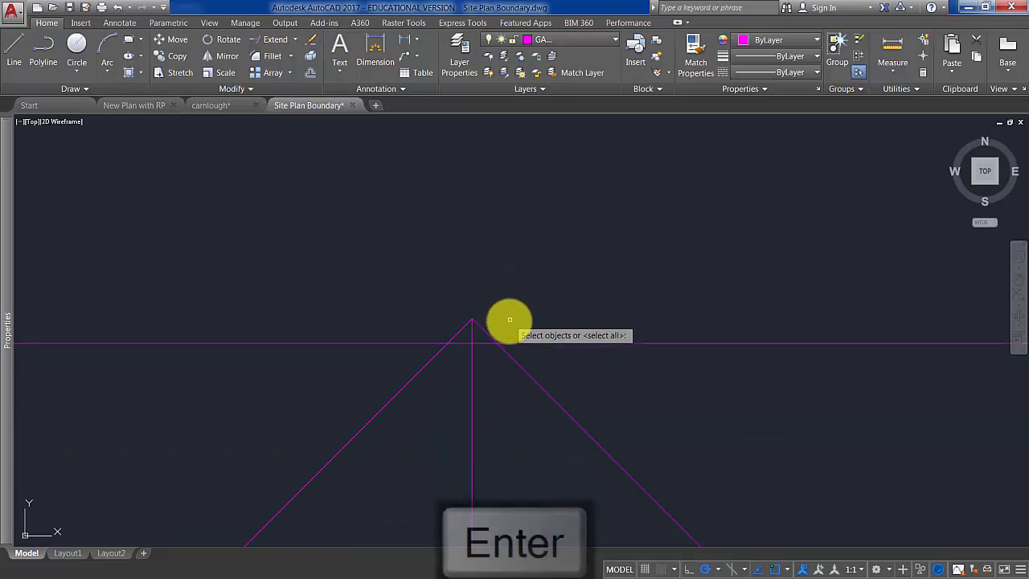
click(496, 327)
click(471, 330)
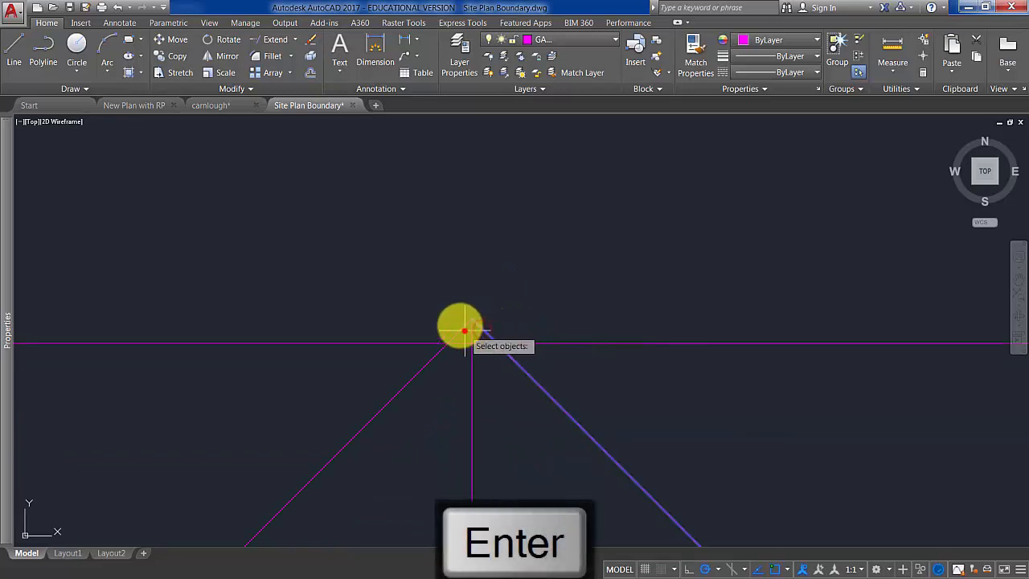
key(Return)
scroll(480, 339, up, 5)
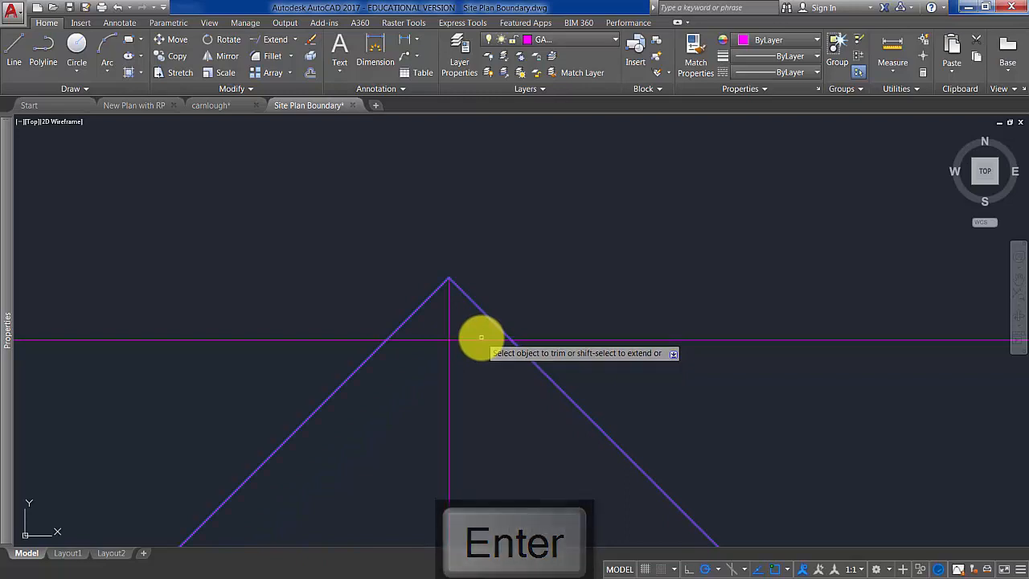
click(480, 340)
key(Escape)
Step: Extend the six lower parallel lines leftward to meet the gable's right diagonal
scroll(498, 363, down, 6)
mouse_move(498, 363)
middle_down()
mouse_move(529, 383)
mouse_move(465, 308)
middle_up()
scroll(530, 385, down, 3)
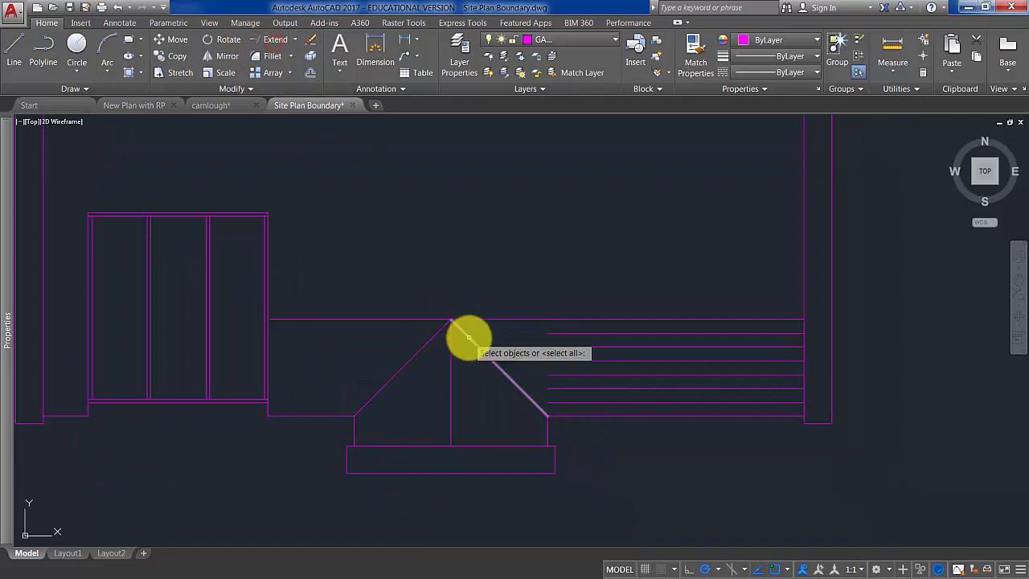
scroll(482, 346, up, 2)
click(477, 371)
key(Return)
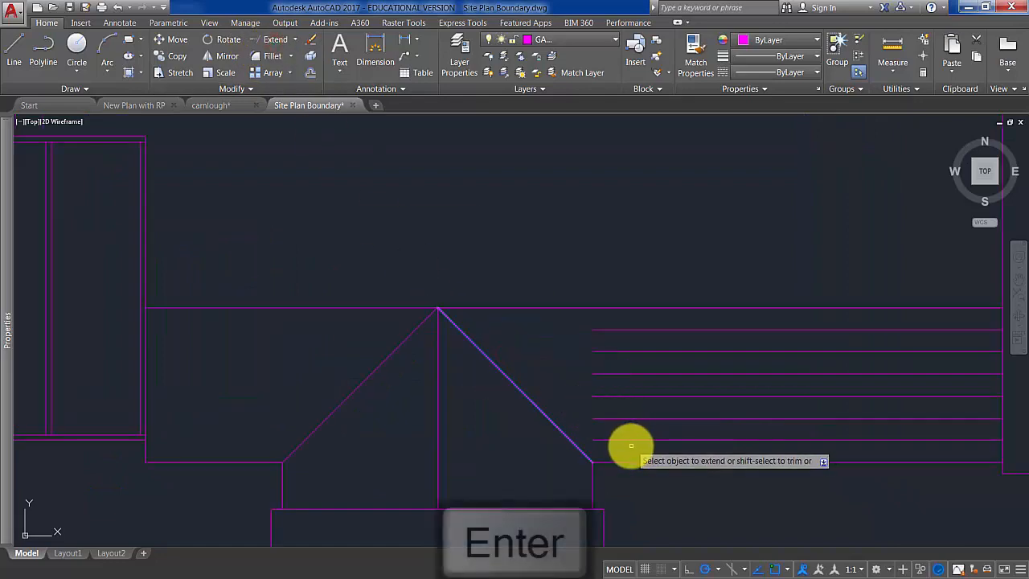
click(629, 445)
click(597, 318)
key(Return)
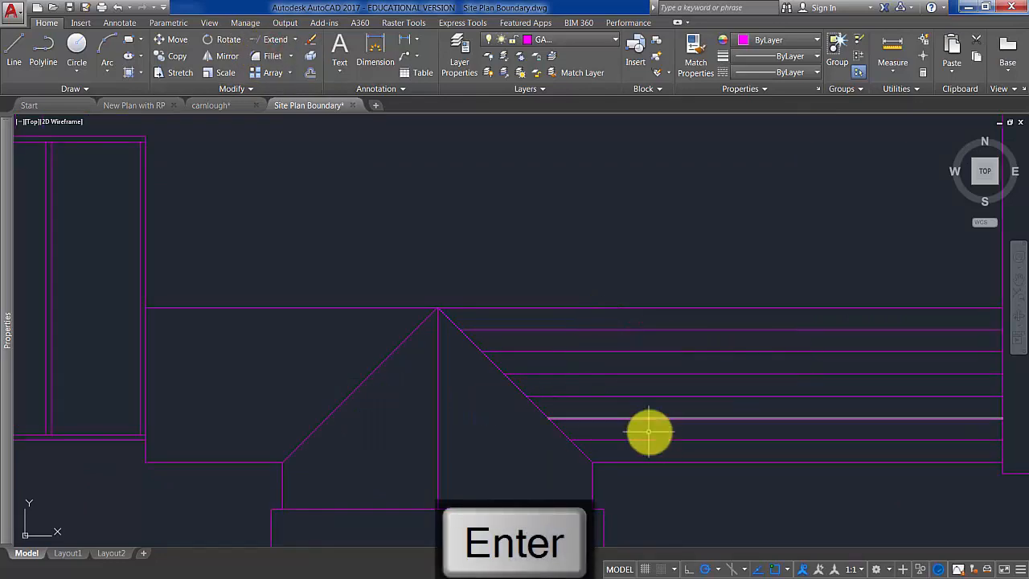
Step: Mirror the six parallel lines about the gable's vertical centre line, keeping the originals
click(669, 447)
click(632, 324)
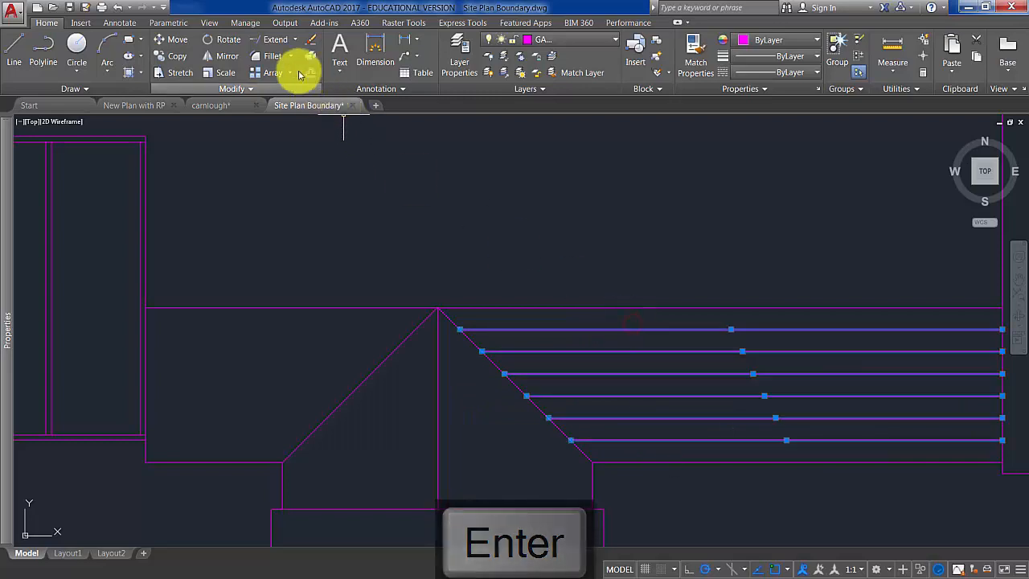
click(224, 55)
click(434, 307)
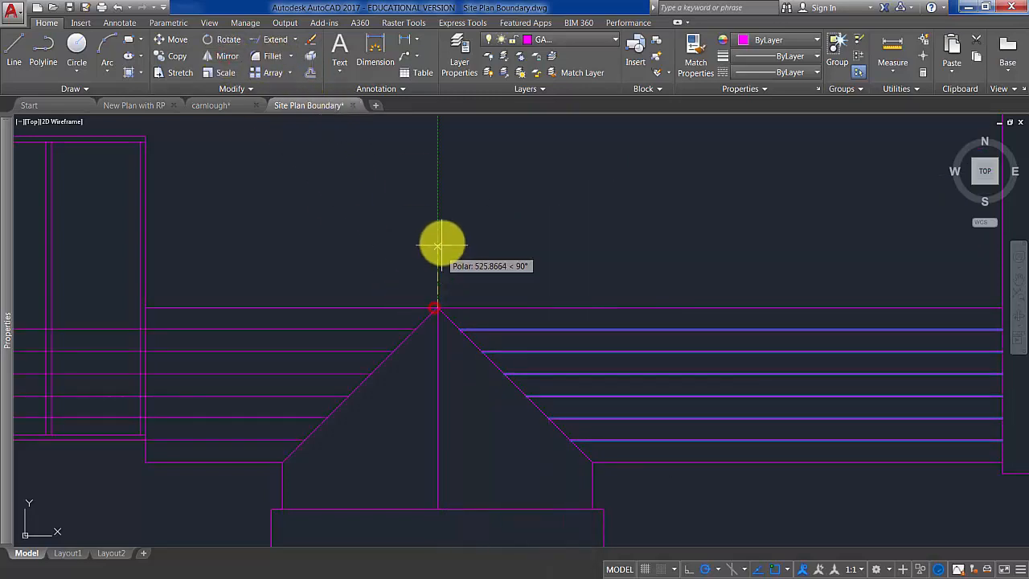
key(Return)
Step: Trim the mirrored lines where they run across the bordered rectangle, using its right side as the cutting edge
scroll(562, 253, down, 2)
scroll(597, 260, up, 2)
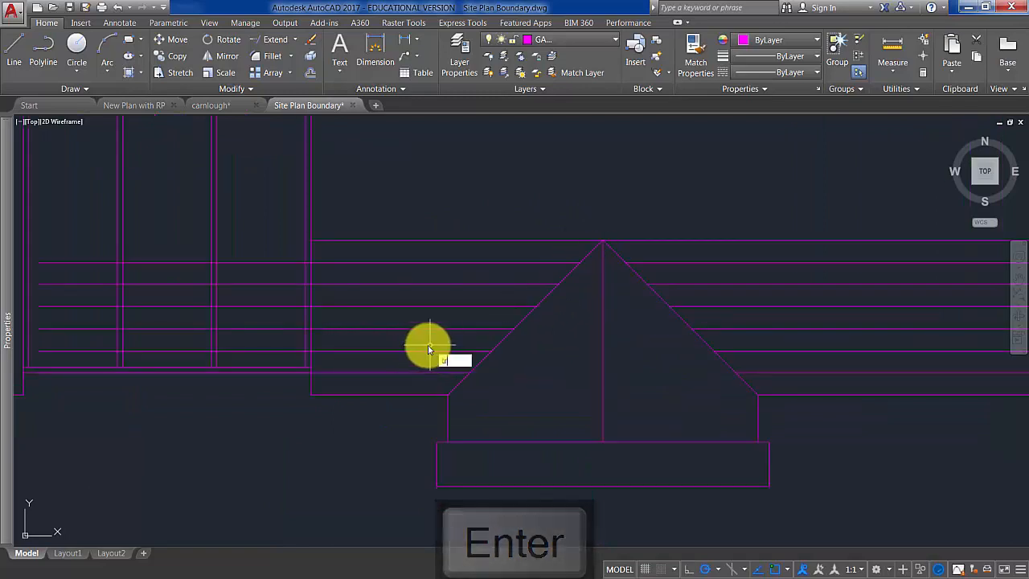
middle_drag(324, 331, 481, 322)
text(tr)
key(Return)
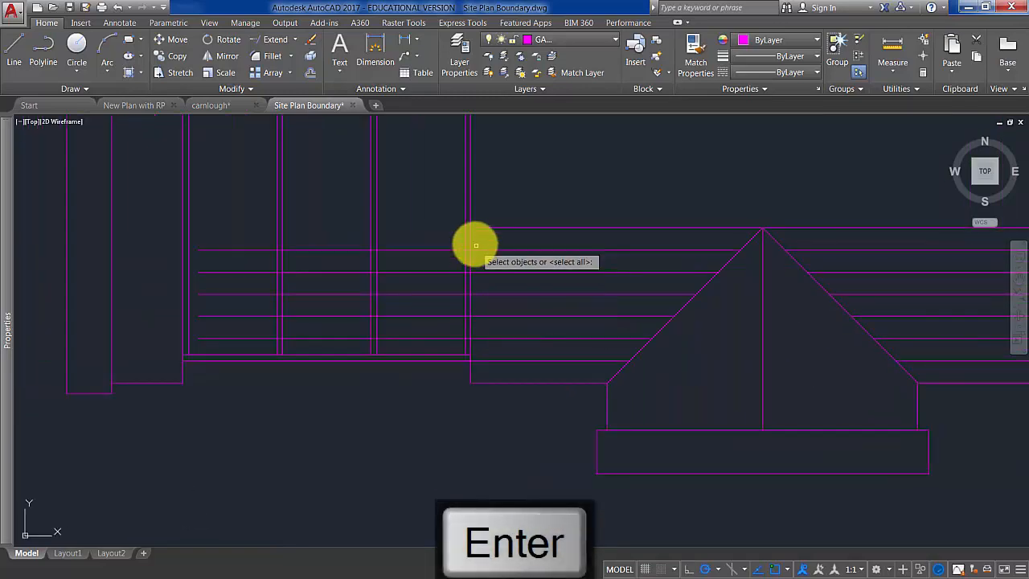
key(Return)
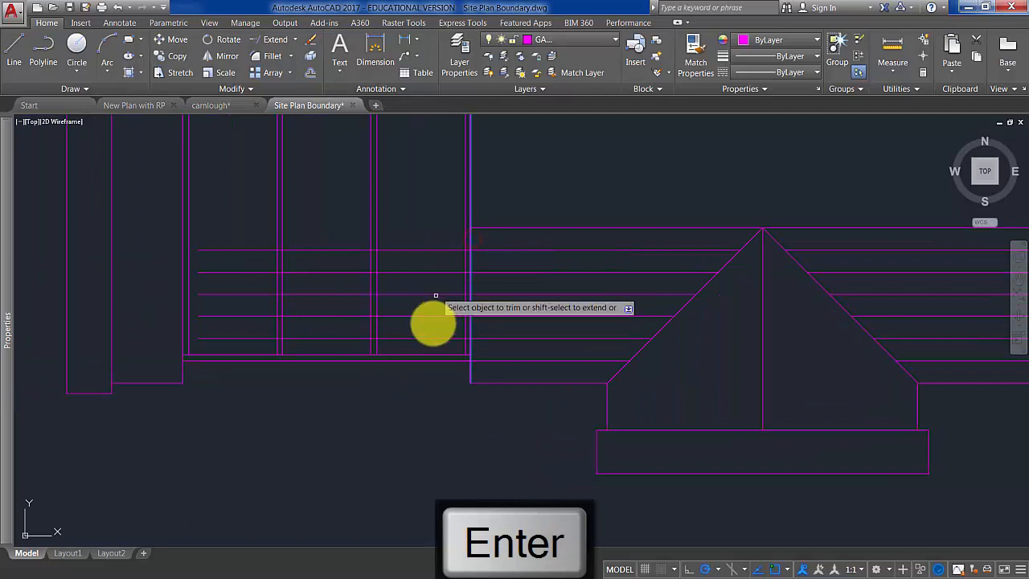
click(432, 348)
click(419, 218)
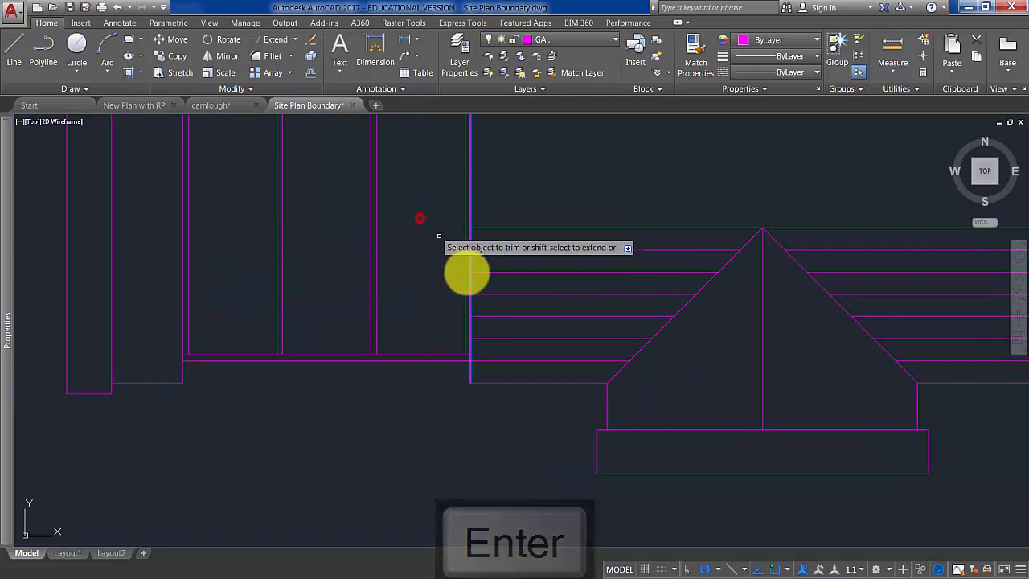
Step: Mirror the five trimmed lines about the bordered rectangle's vertical centre line, keeping the originals
click(535, 350)
click(507, 243)
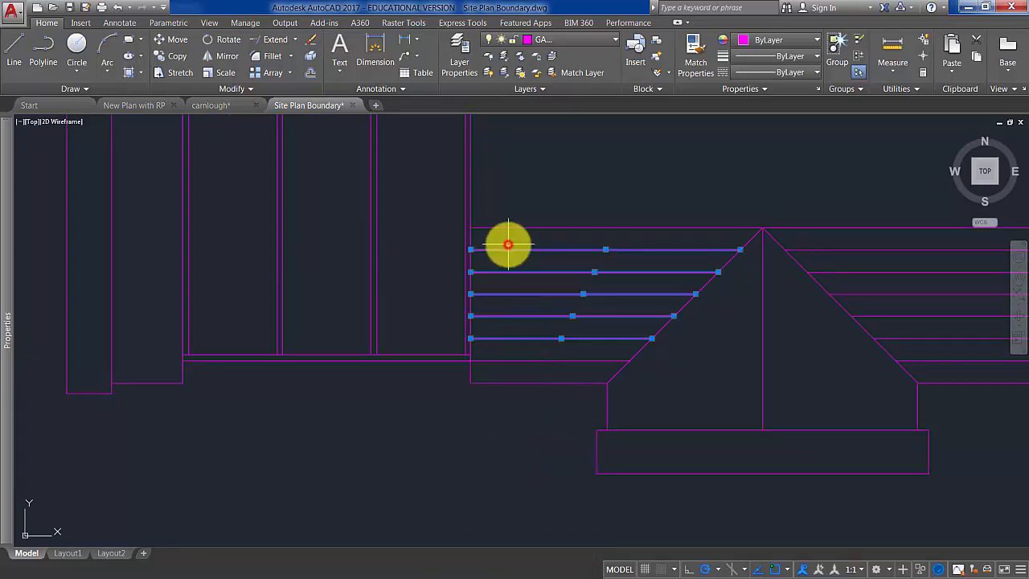
click(219, 62)
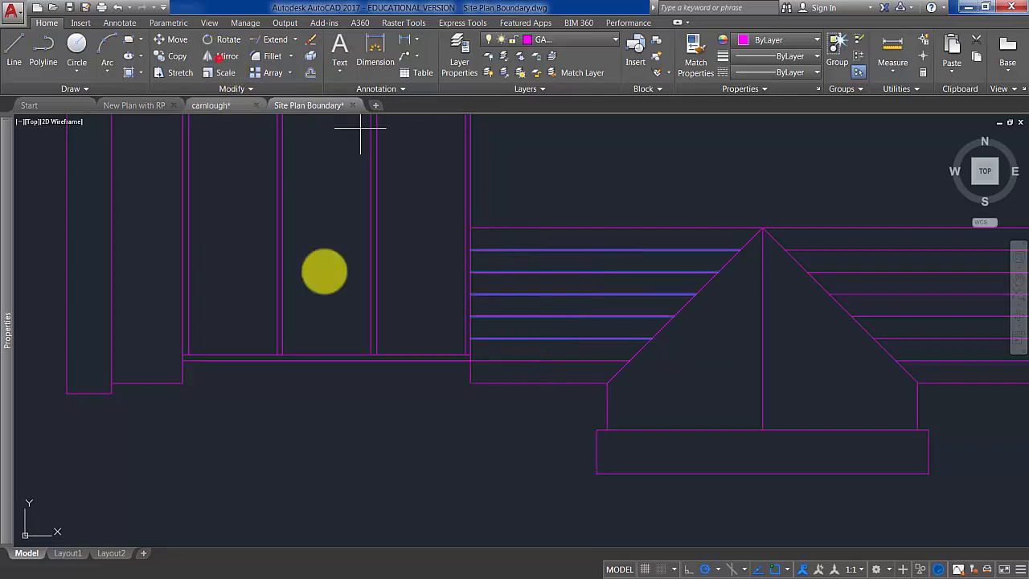
click(324, 361)
click(327, 289)
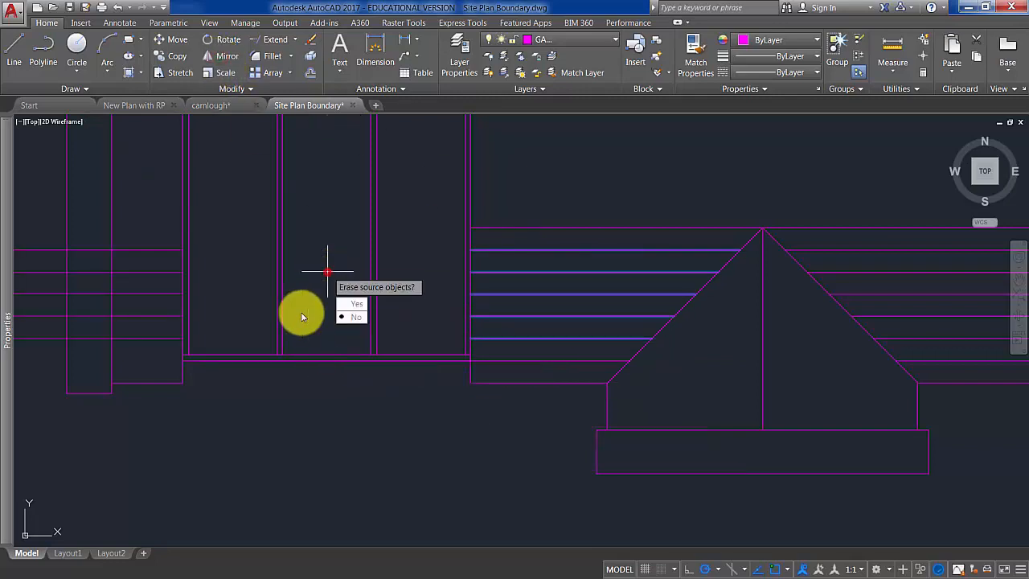
key(Return)
Step: Trim the mirrored lines back to the inner edge of the roof's left overhang strip
middle_drag(319, 282, 474, 285)
text(tr)
key(Return)
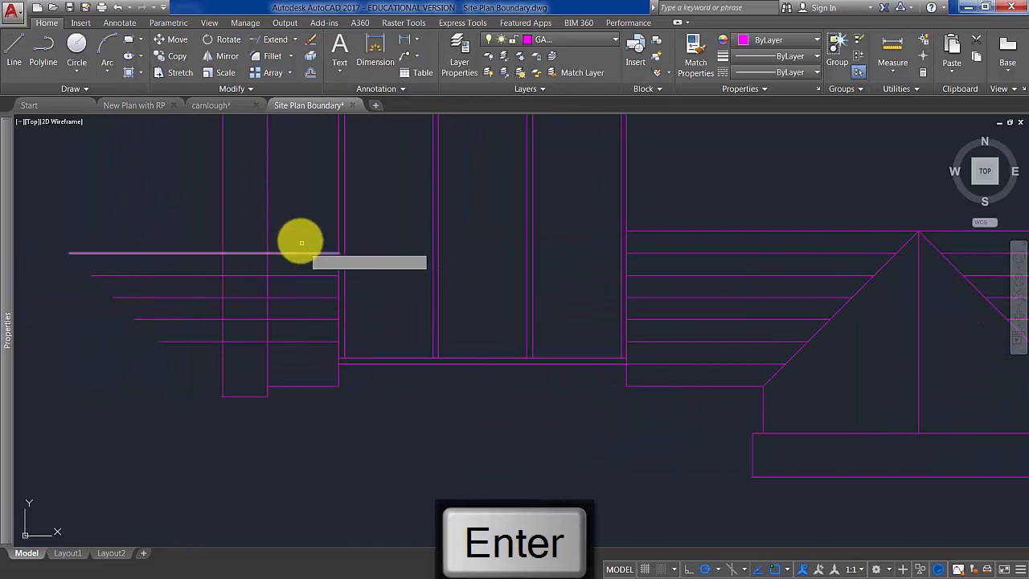
click(262, 224)
key(Return)
click(252, 363)
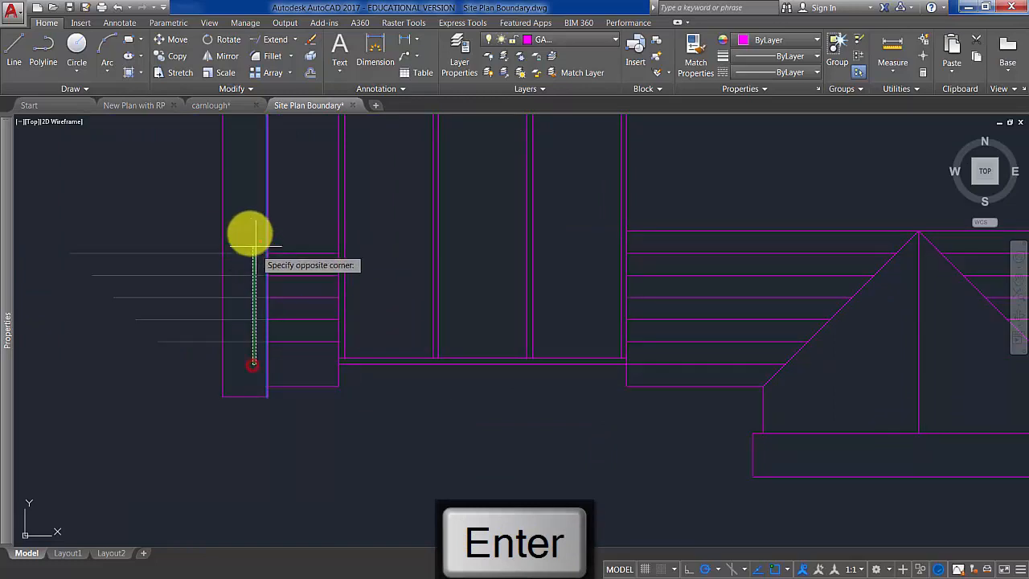
click(248, 227)
Step: Offset the lowest short line left of the bordered rectangle downward by 200
scroll(324, 301, down, 4)
scroll(327, 354, up, 6)
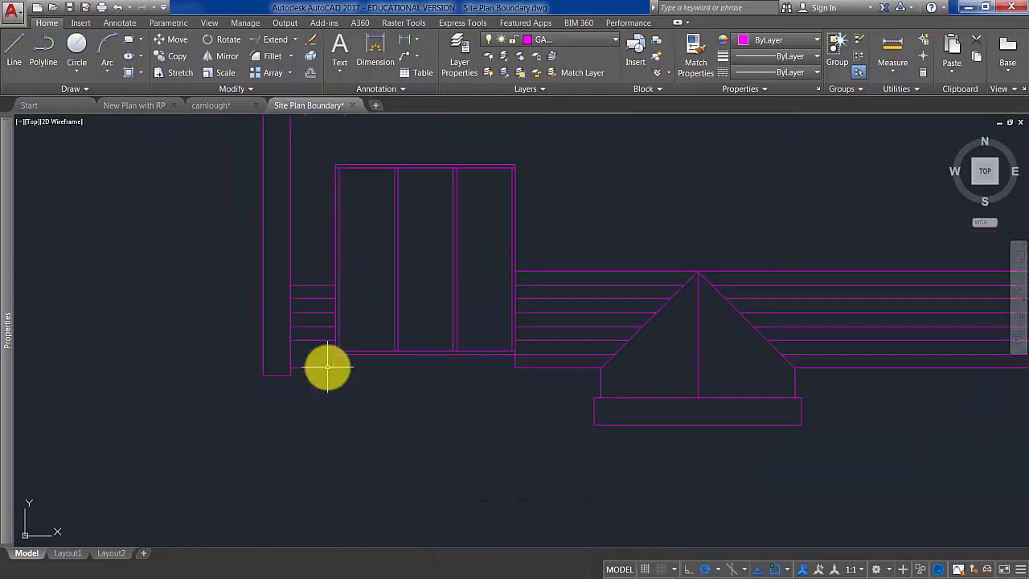
click(312, 80)
key(Return)
click(312, 299)
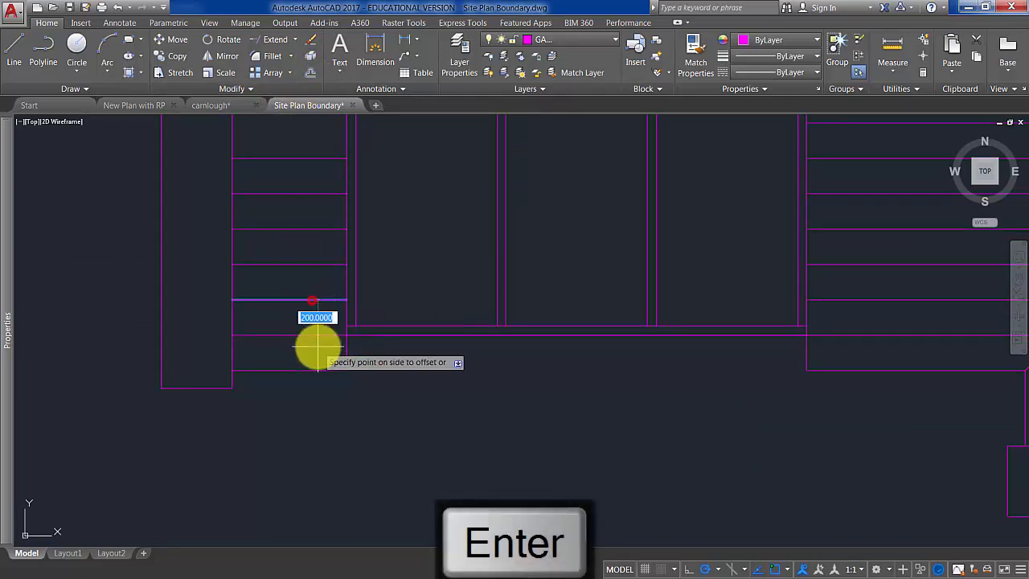
click(317, 348)
scroll(402, 376, down, 6)
key(Return)
Step: Array the topmost short line upward in one column with rows 200 apart, stretching it to ten rows just past the rectangle's top
scroll(375, 329, up, 4)
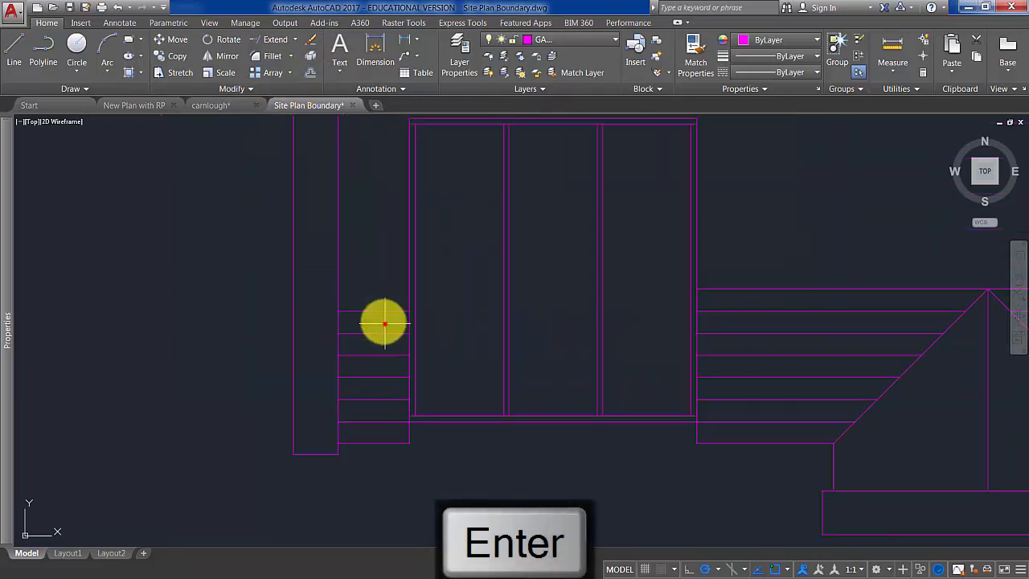
click(384, 324)
click(370, 292)
click(269, 70)
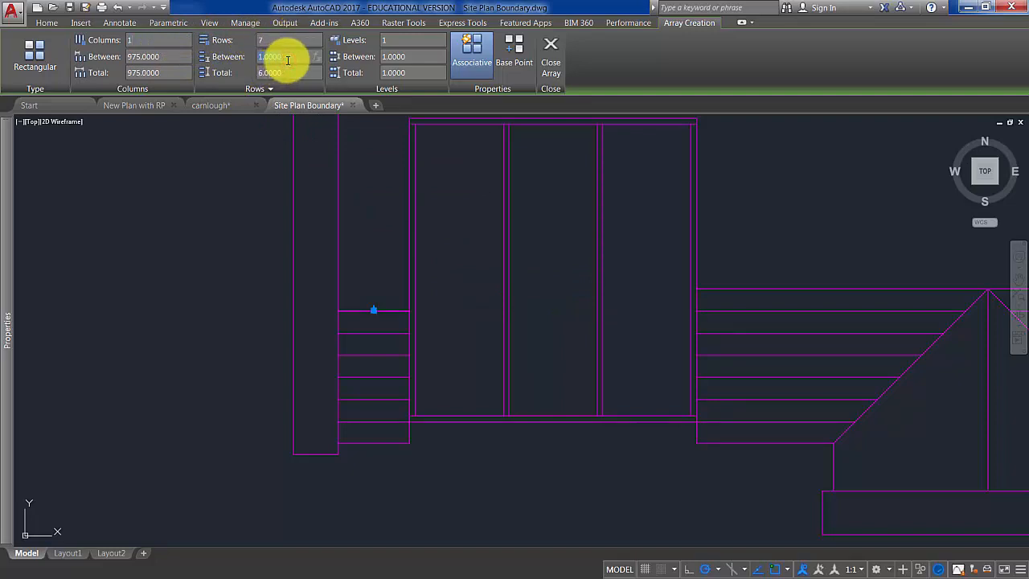
key(Return)
middle_drag(452, 280, 455, 391)
click(378, 287)
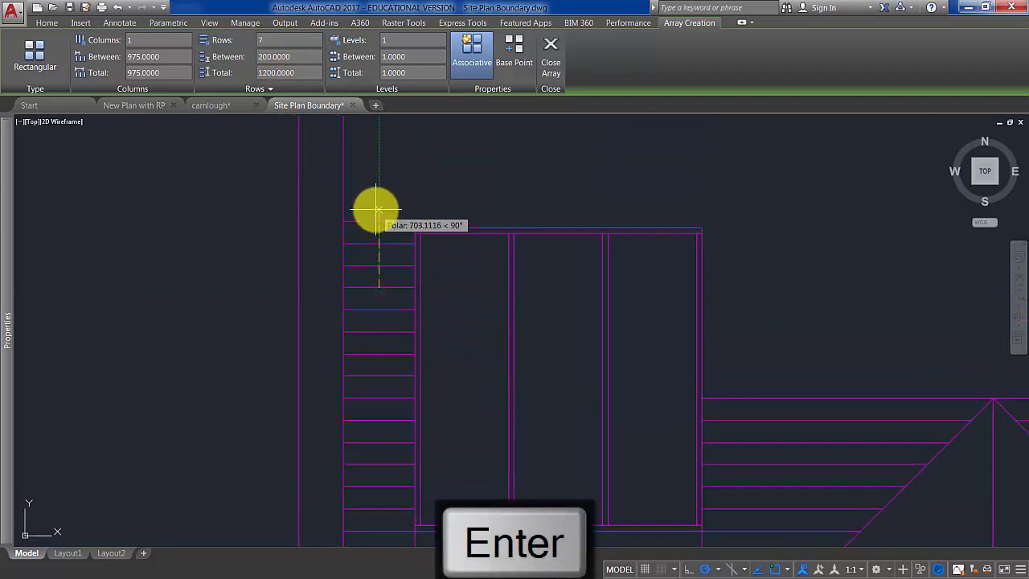
click(398, 237)
key(Escape)
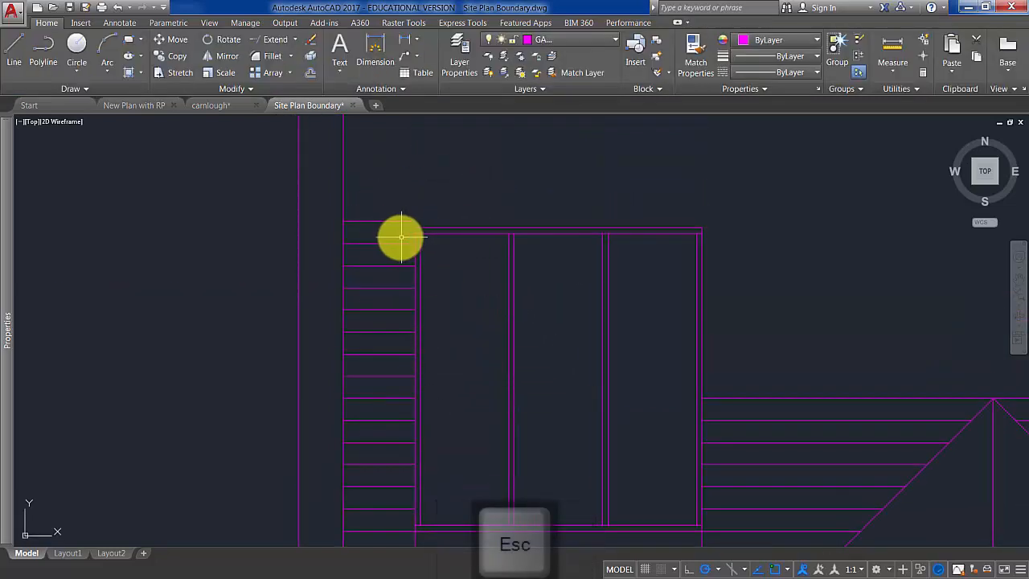
Step: Explode the array of short lines into separate lines
click(385, 198)
click(62, 25)
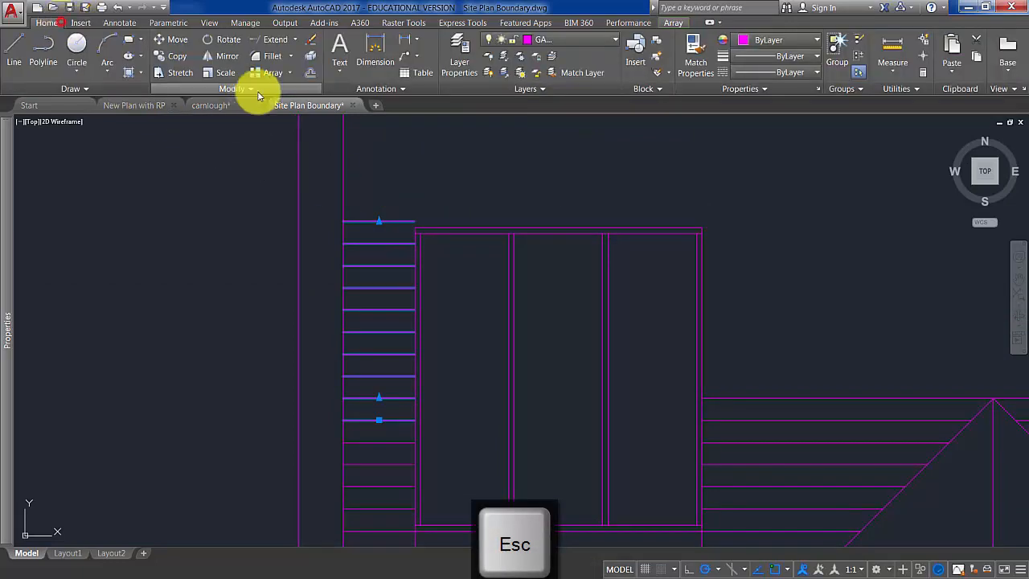
key(Escape)
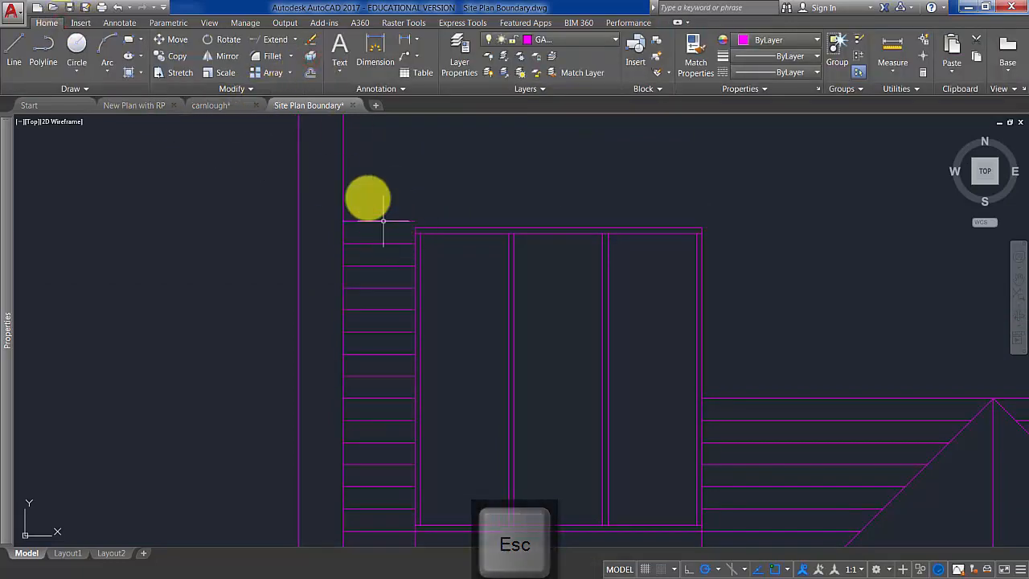
Step: Extend the topmost short line rightward above the bordered rectangle to the right overhang's inner edge
click(273, 42)
scroll(394, 183, down, 5)
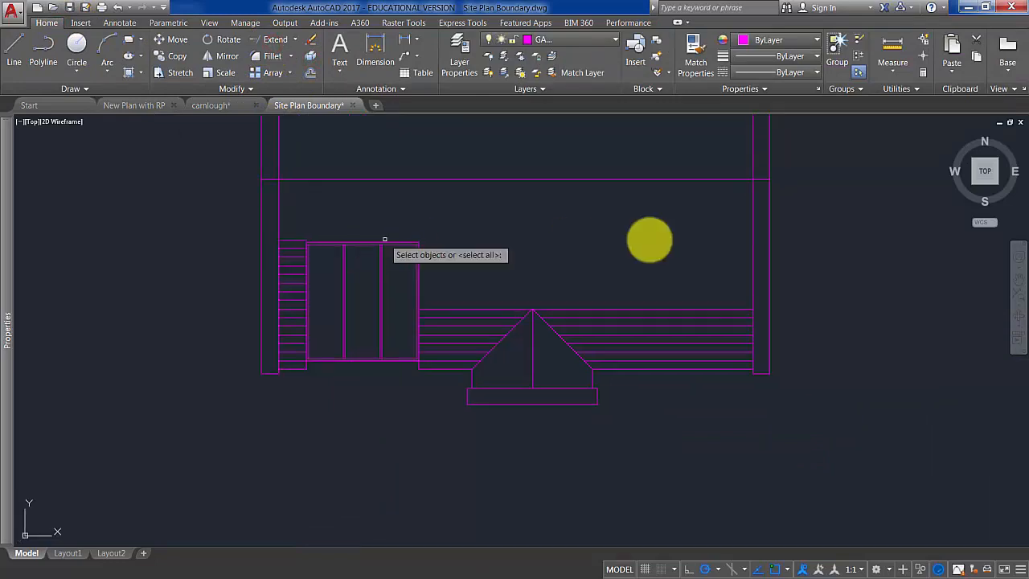
key(Return)
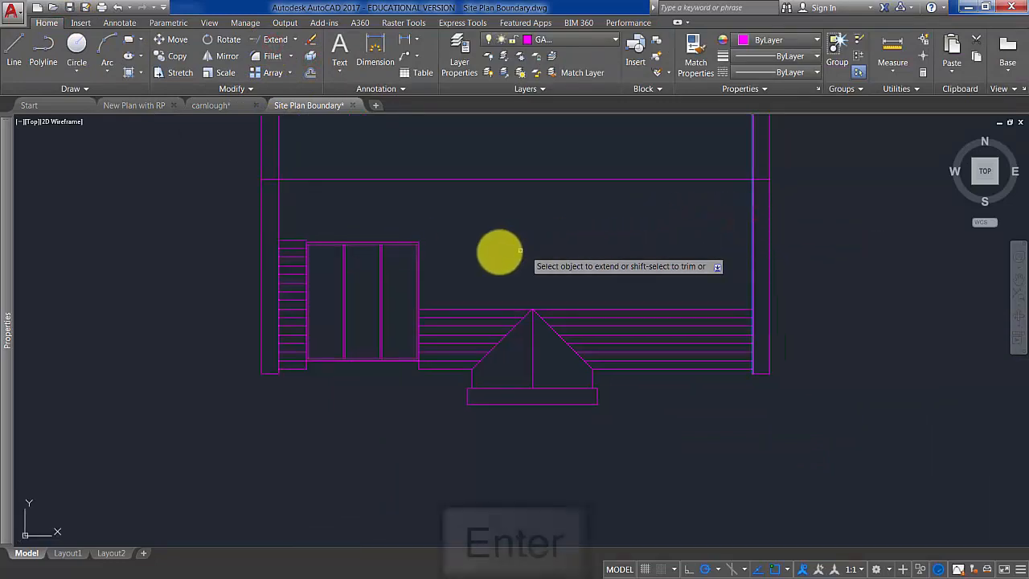
scroll(327, 254, up, 2)
click(294, 232)
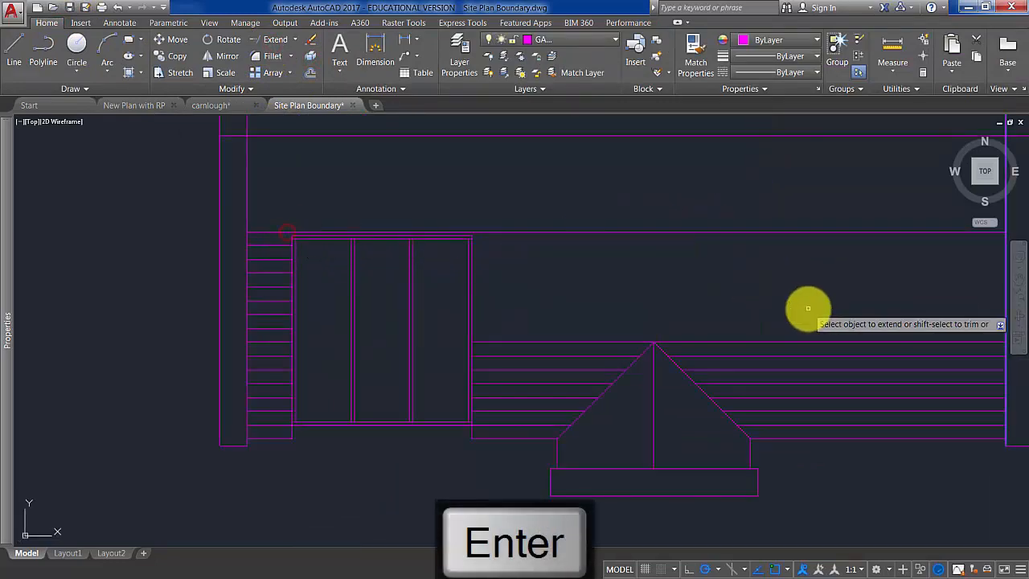
middle_drag(843, 336, 701, 339)
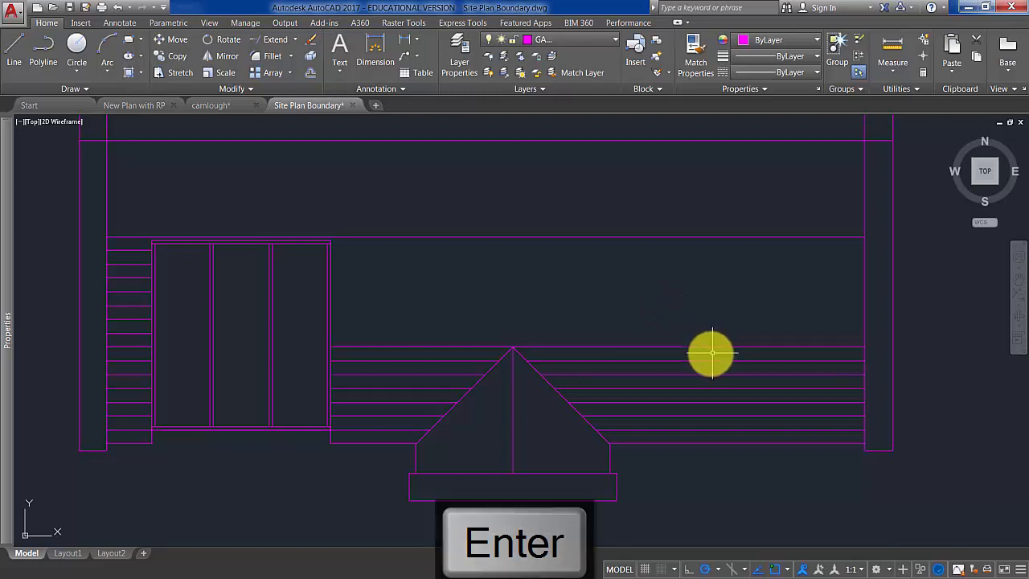
Step: Offset the horizontal line that starts at the gable apex upward by 200
click(311, 72)
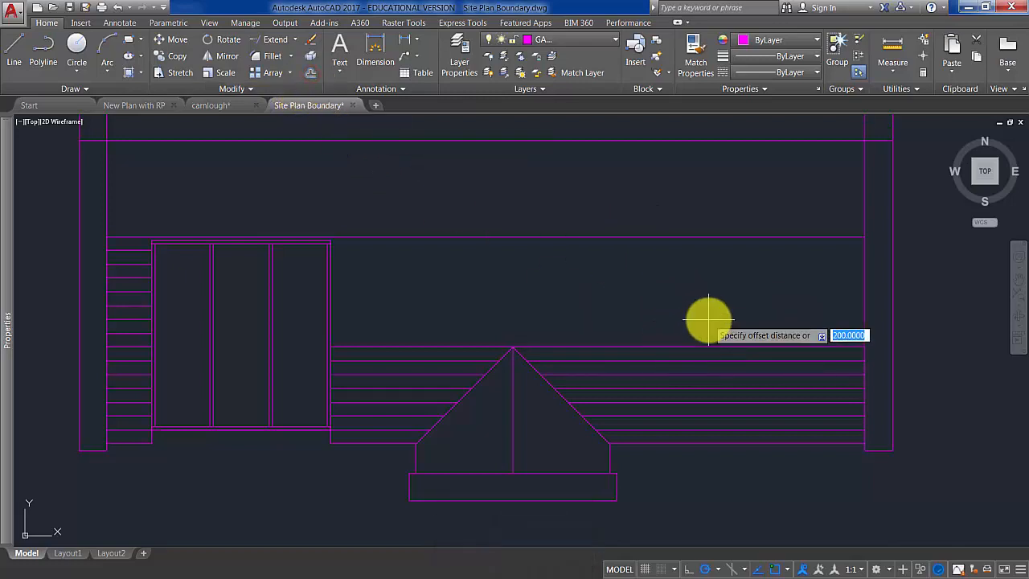
key(Return)
click(734, 347)
click(731, 326)
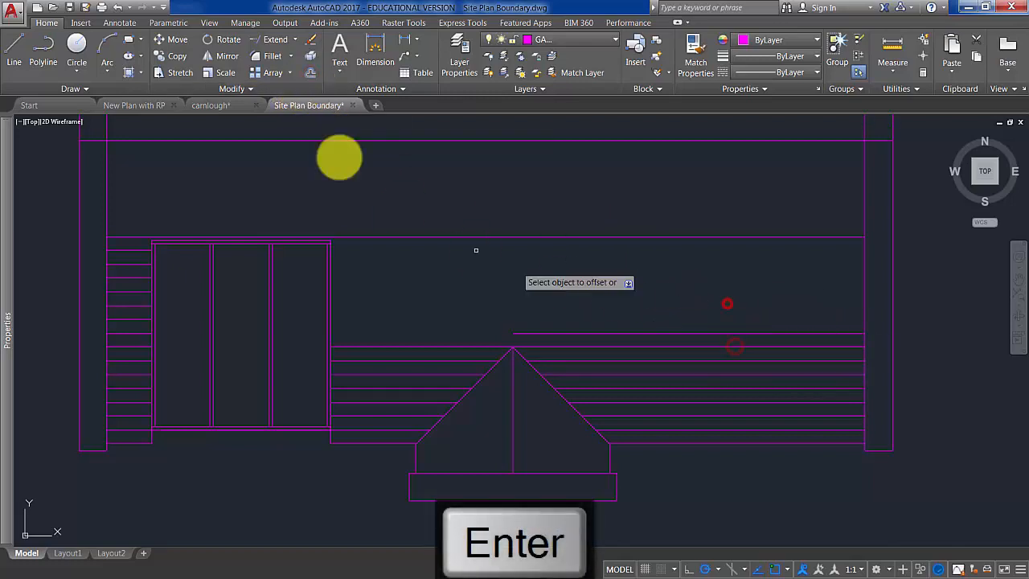
Step: Extend the offset line above the apex leftward to the right side of the bordered rectangle
click(273, 39)
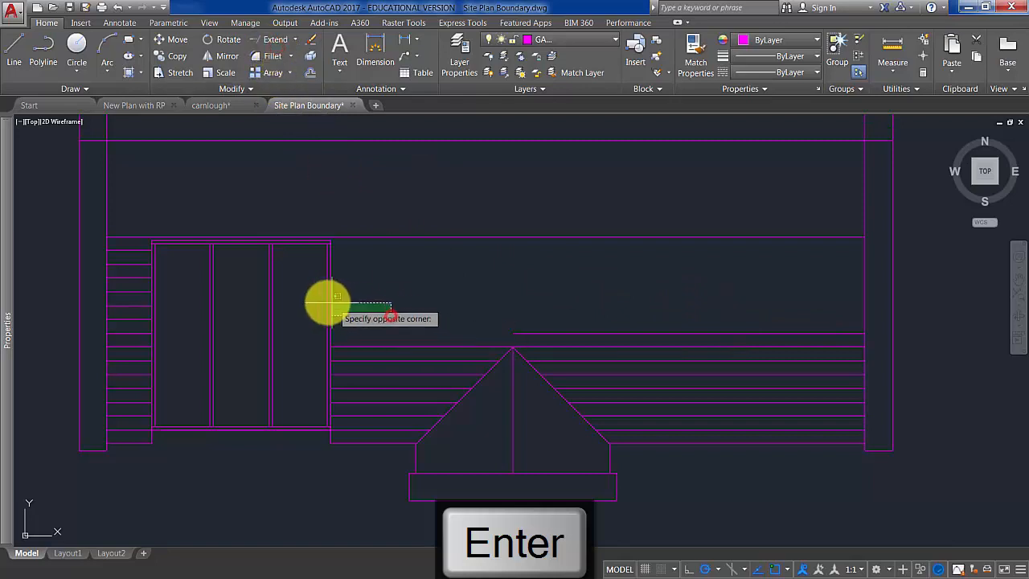
click(329, 299)
key(Return)
click(517, 333)
key(Return)
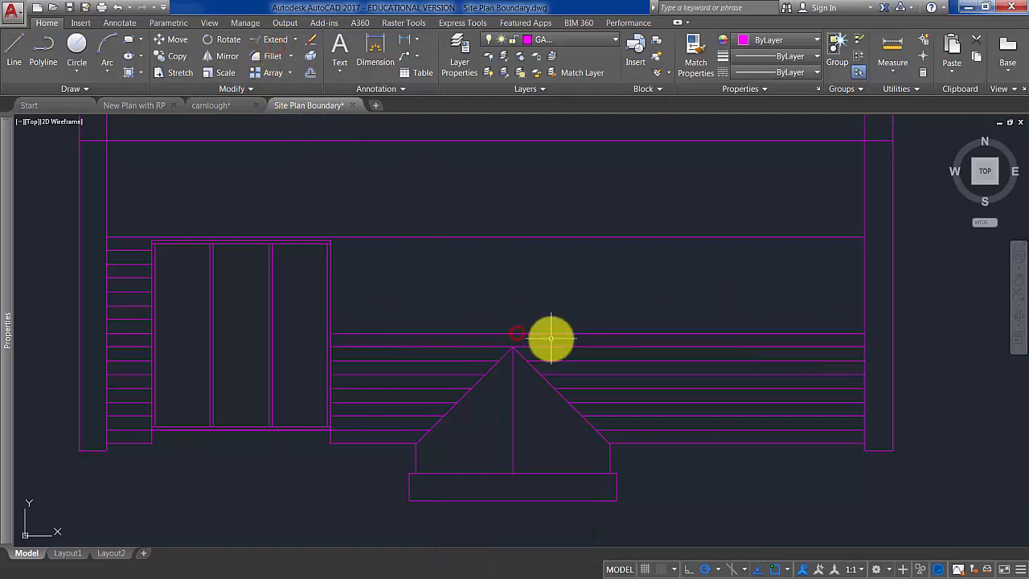
Step: Array the line above the gable apex upward in one column of 8 rows spaced 200 apart
click(551, 338)
click(531, 316)
click(268, 73)
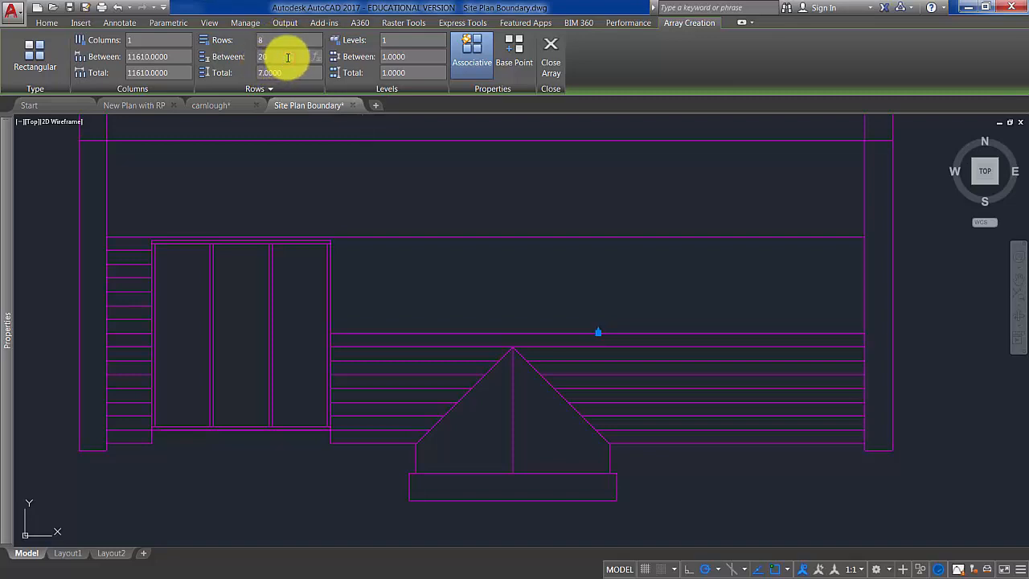
text(200)
key(Return)
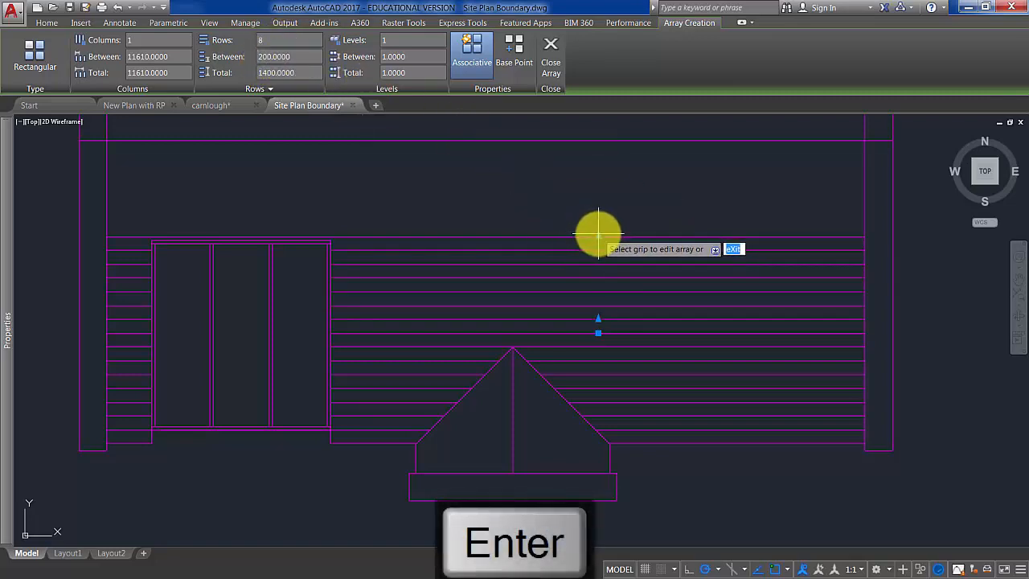
Step: Undo the attempted grip edit of the array and set its row count to 7
click(598, 234)
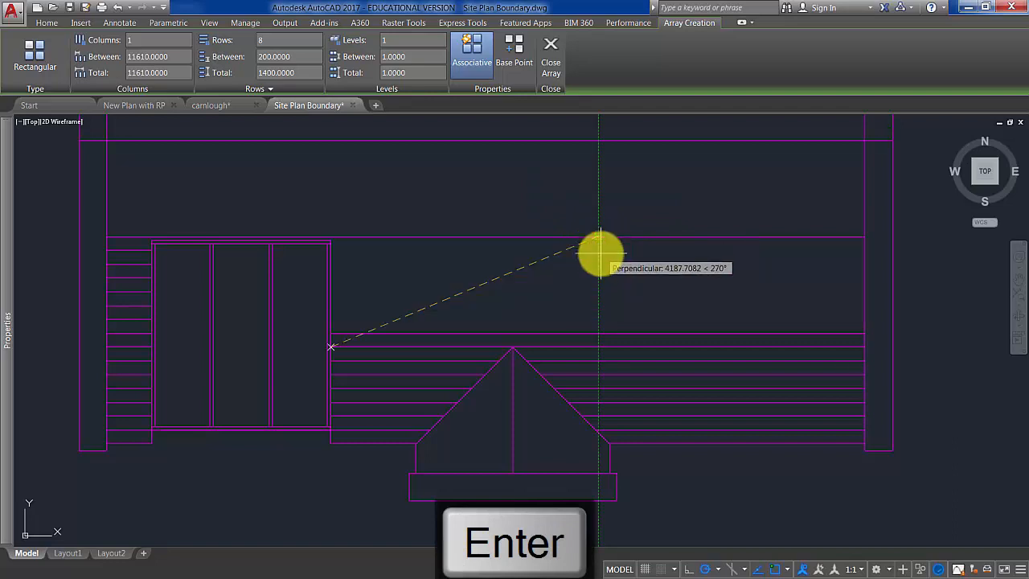
key(ctrl+z)
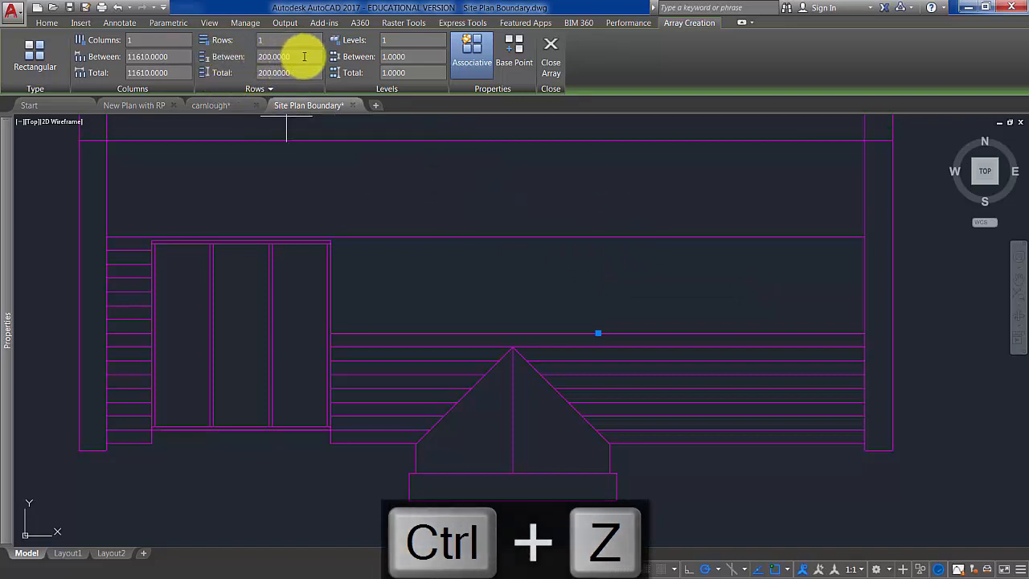
click(275, 42)
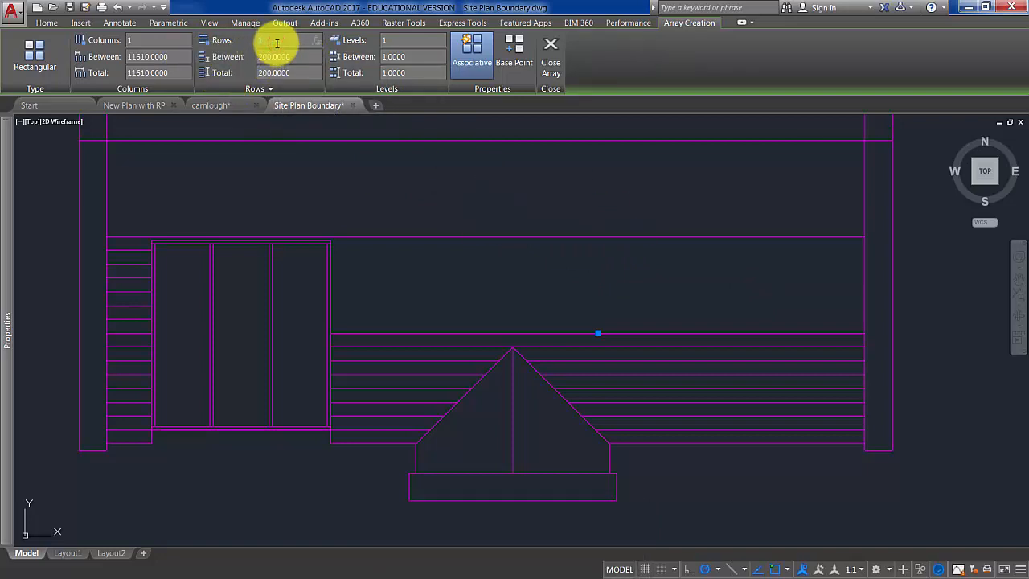
key(Return)
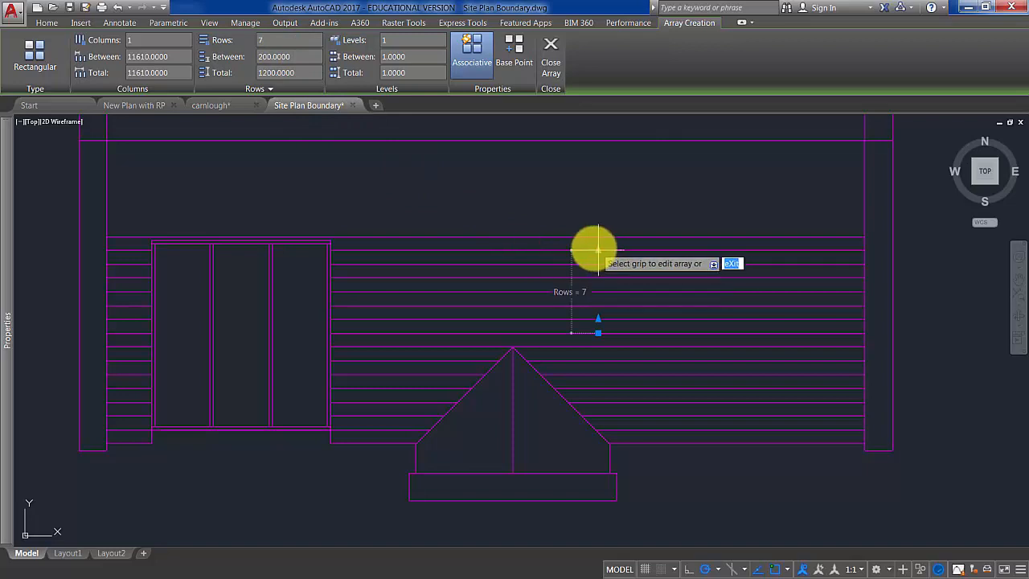
Step: Explode the seven-row array above the gable into separate lines
click(47, 23)
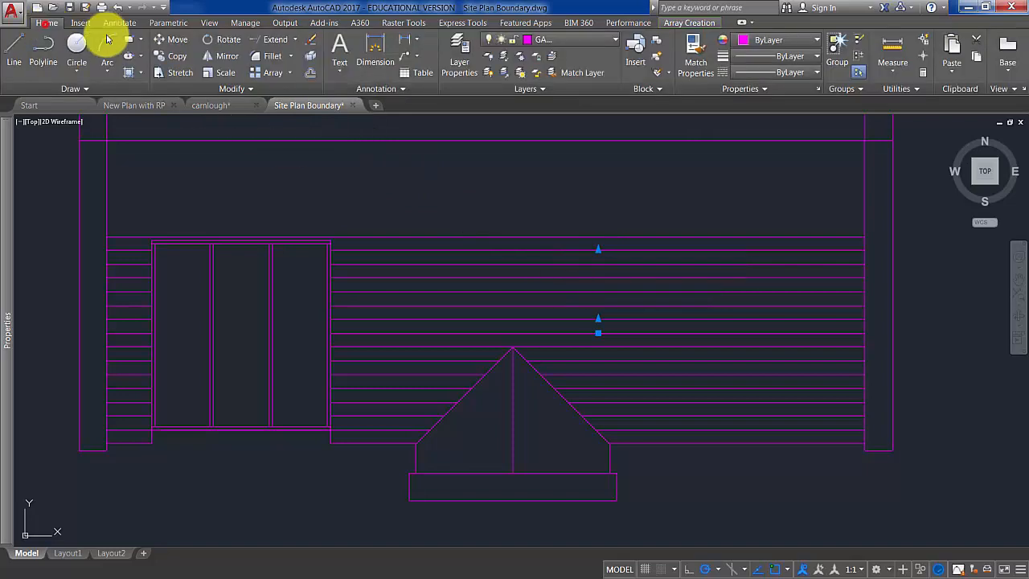
click(310, 60)
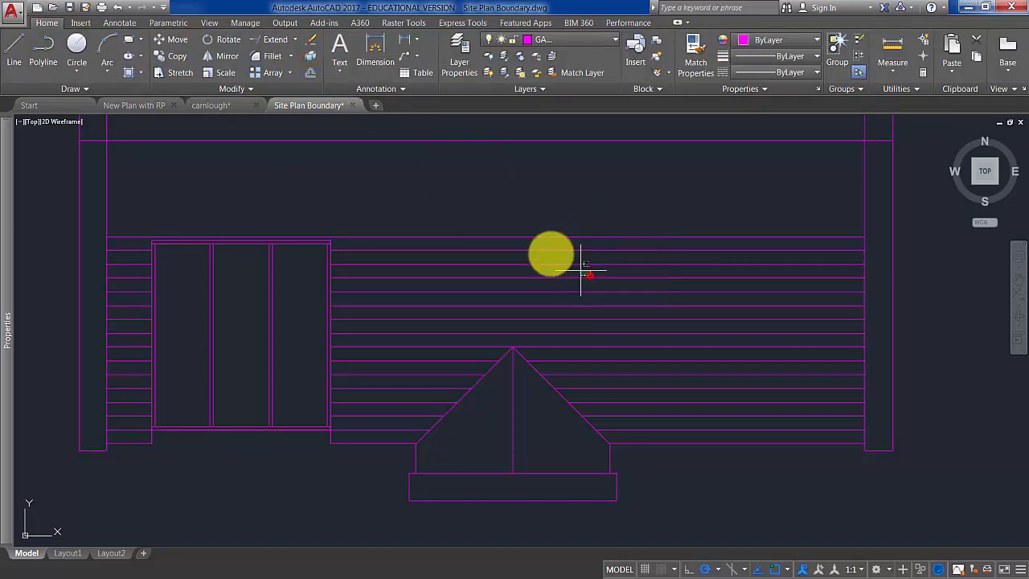
click(542, 249)
key(Return)
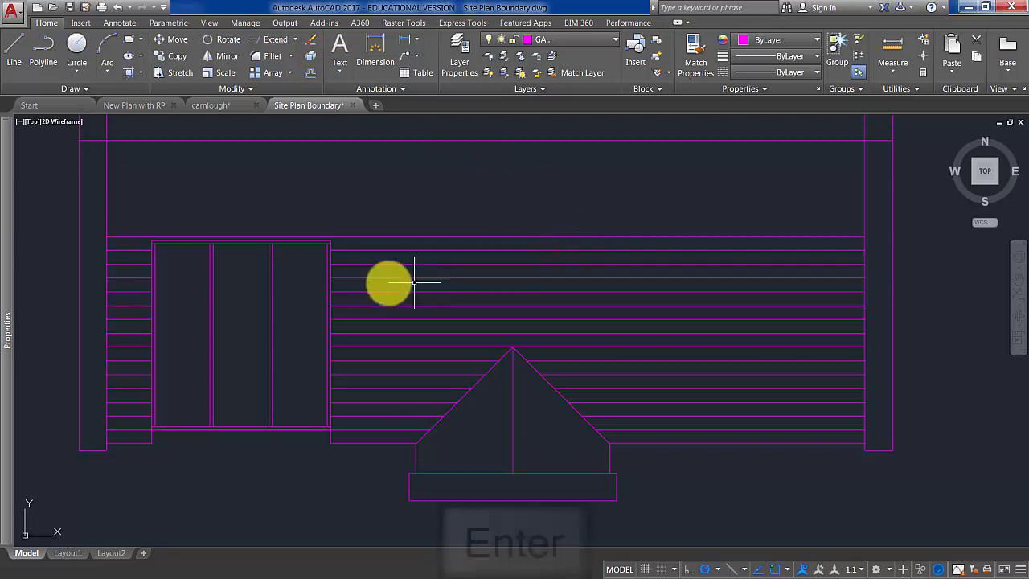
Step: Array the line just above the bordered rectangle upward in one column of 7 rows spaced 200 apart and explode the array
click(136, 242)
click(128, 217)
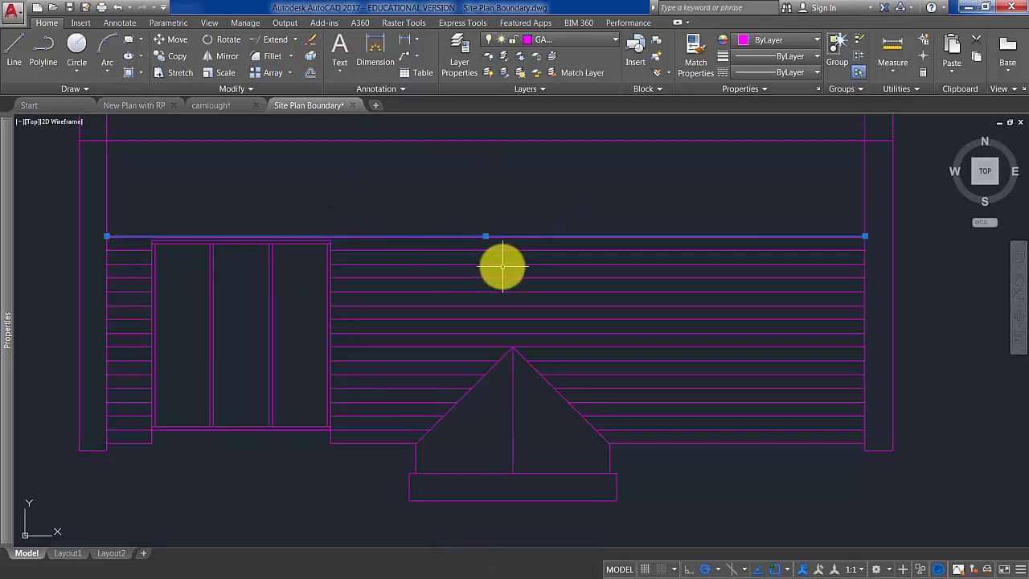
key(Escape)
click(543, 218)
click(561, 243)
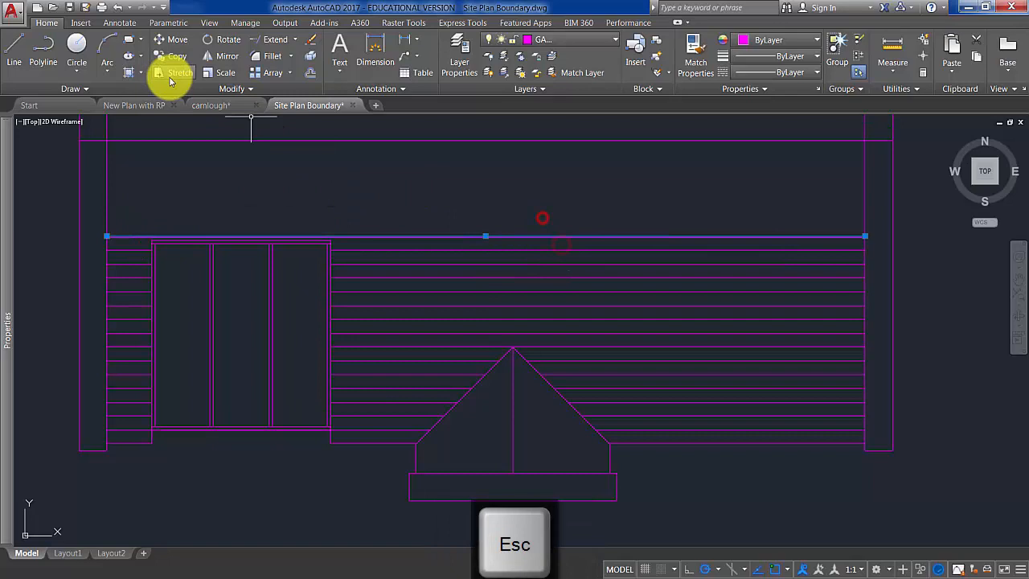
click(265, 73)
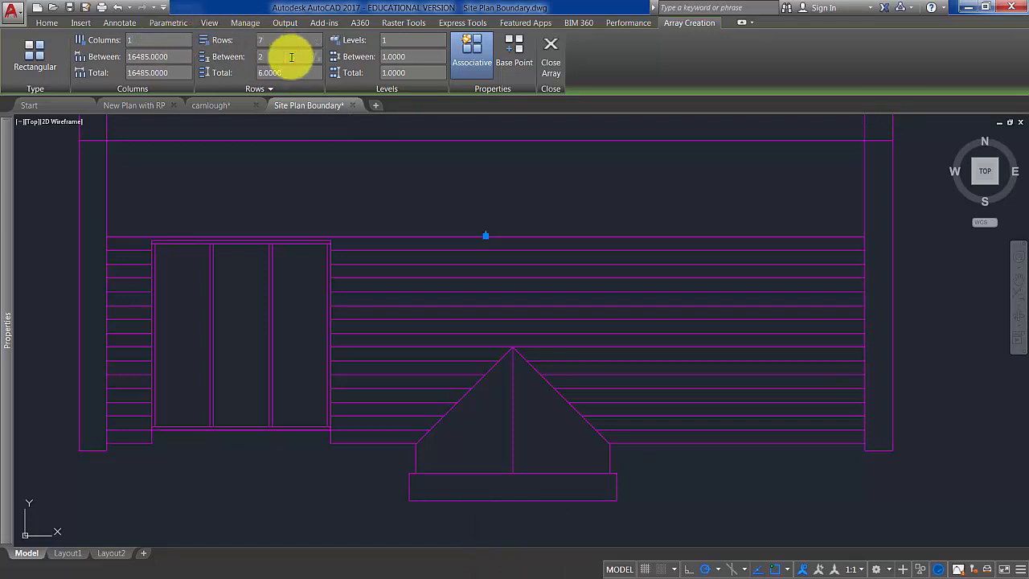
text(00)
click(428, 185)
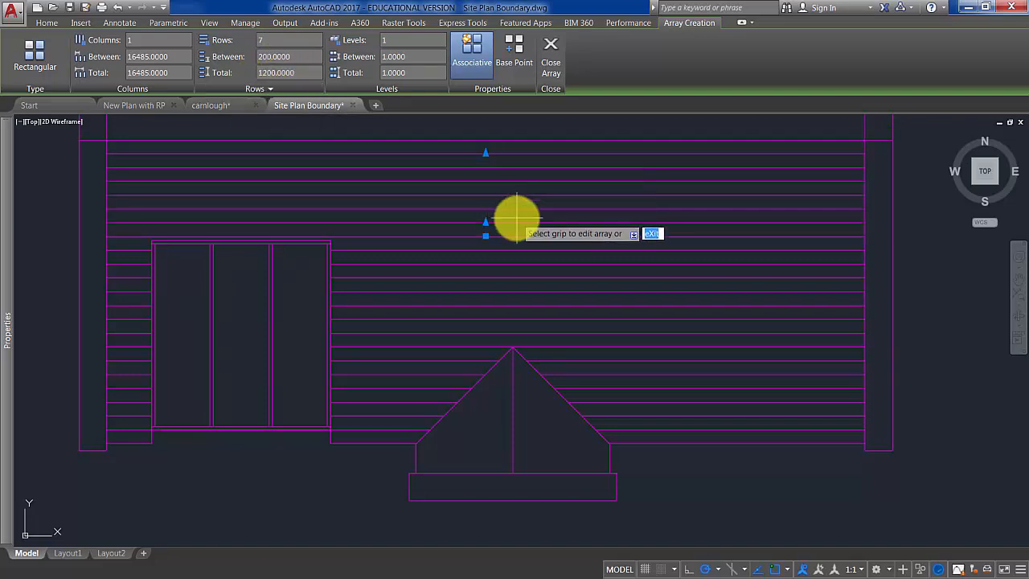
middle_drag(516, 218, 509, 256)
key(Escape)
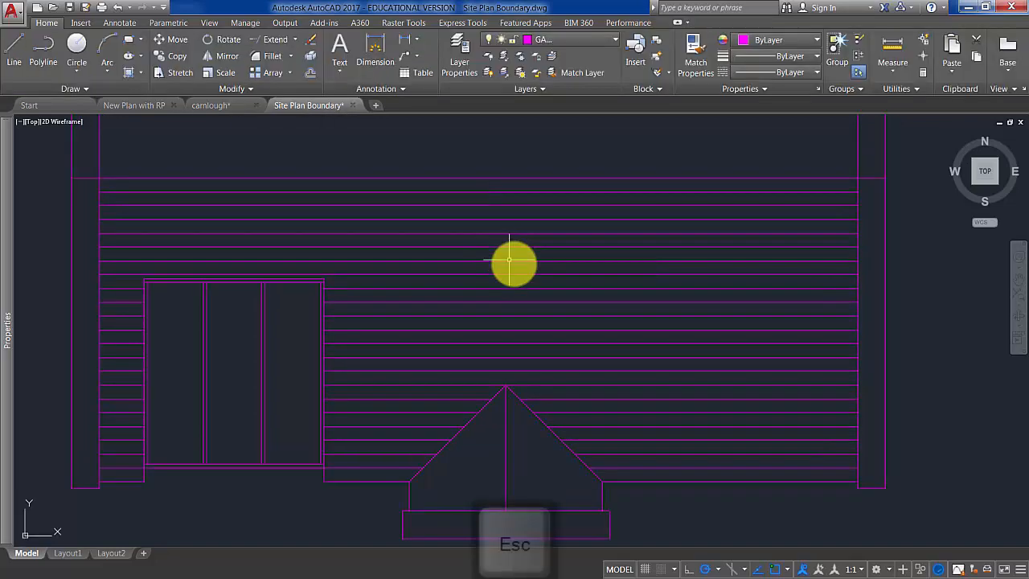
click(524, 218)
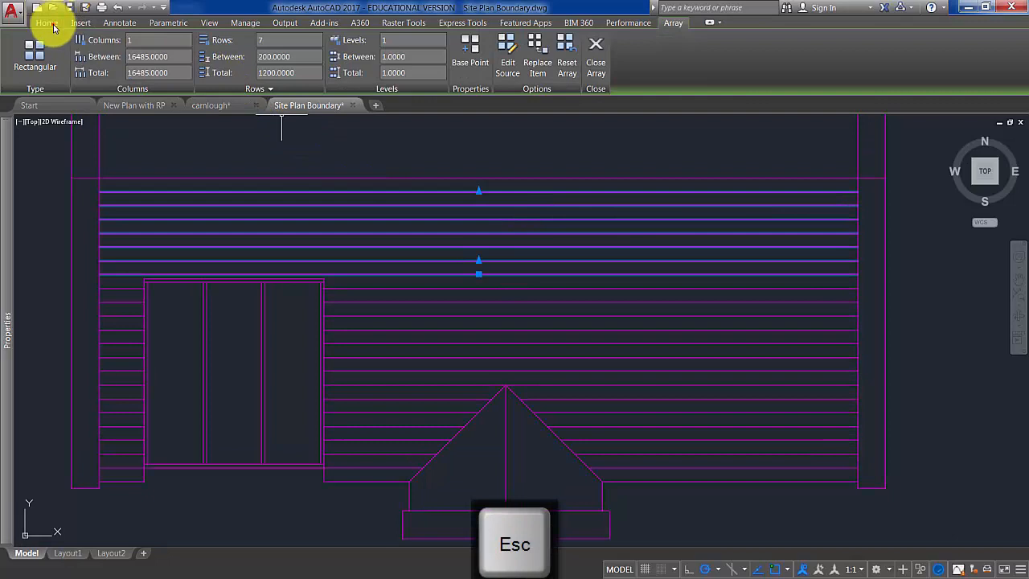
key(Escape)
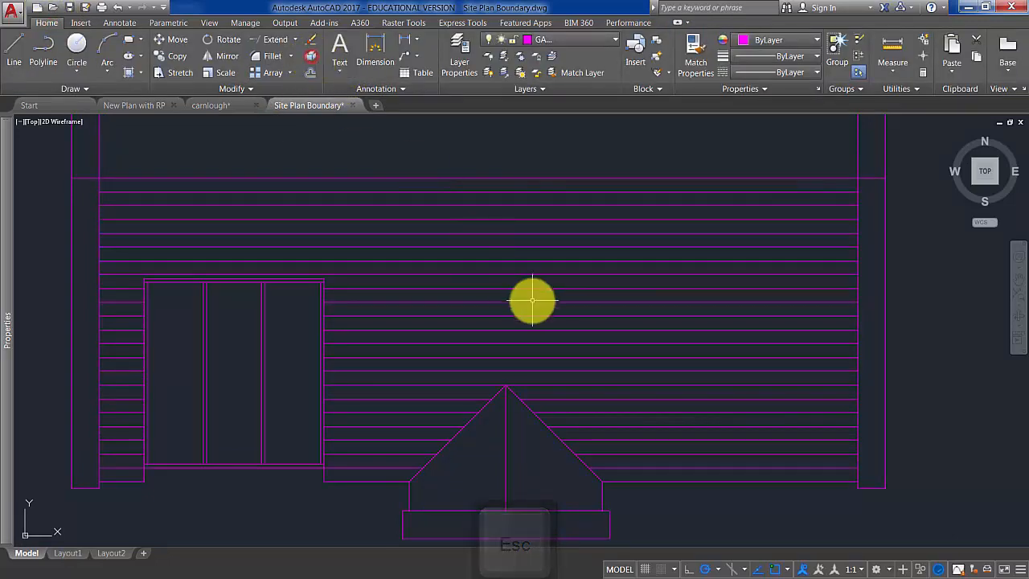
Step: Mirror the three-panel rectangle, the short lines beside it and the covering lines to its right across the ridge line, keeping the originals
scroll(630, 387, down, 2)
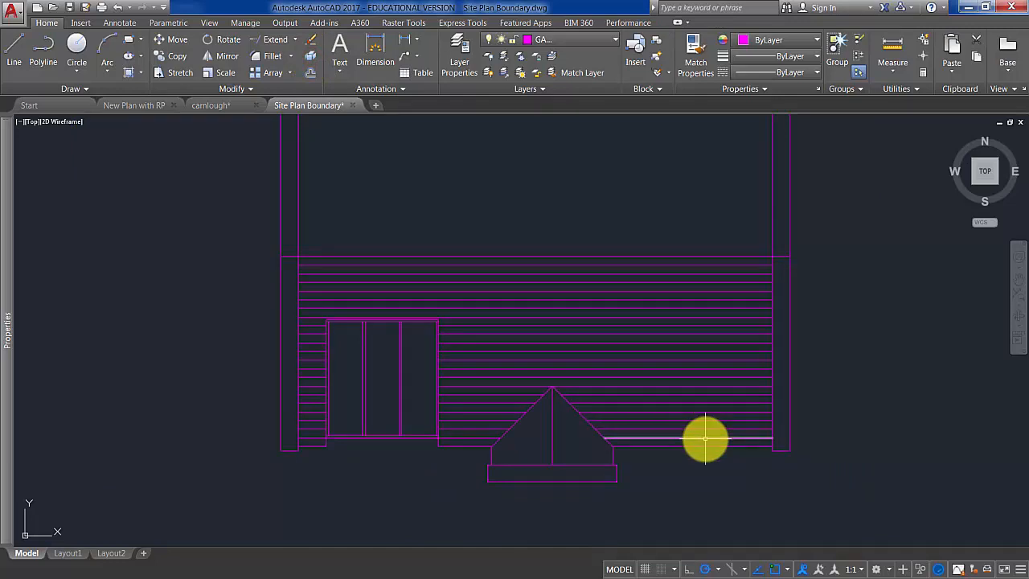
scroll(705, 438, up, 1)
scroll(705, 438, down, 2)
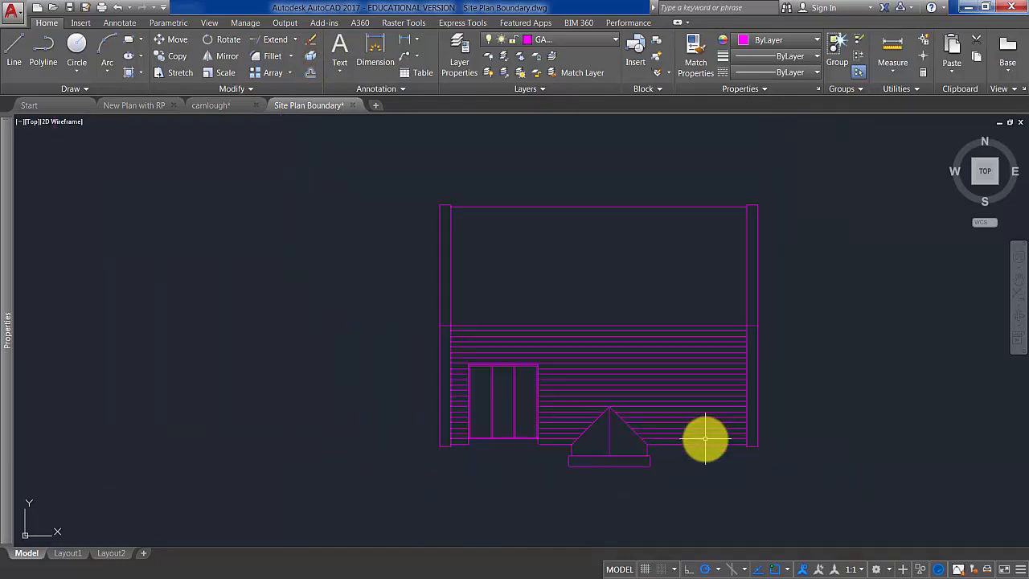
scroll(521, 419, up, 4)
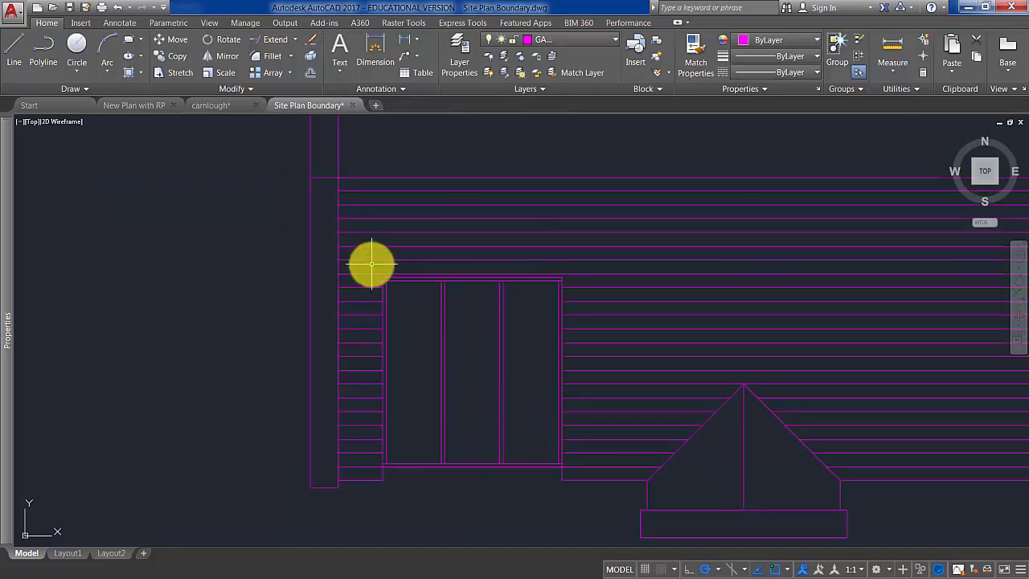
drag(371, 263, 574, 506)
scroll(574, 506, down, 2)
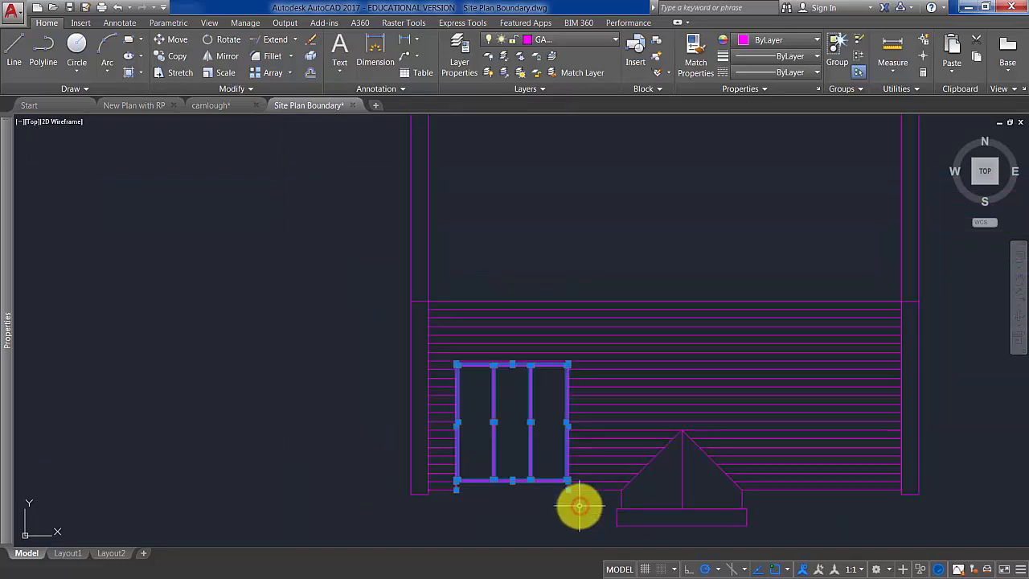
middle_drag(574, 506, 543, 500)
scroll(543, 501, down, 2)
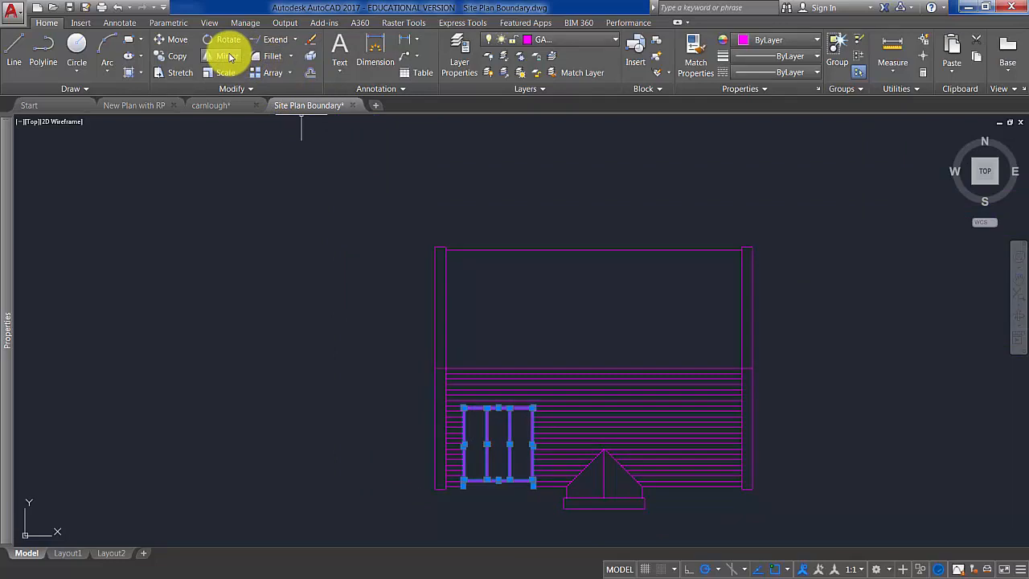
scroll(709, 498, up, 3)
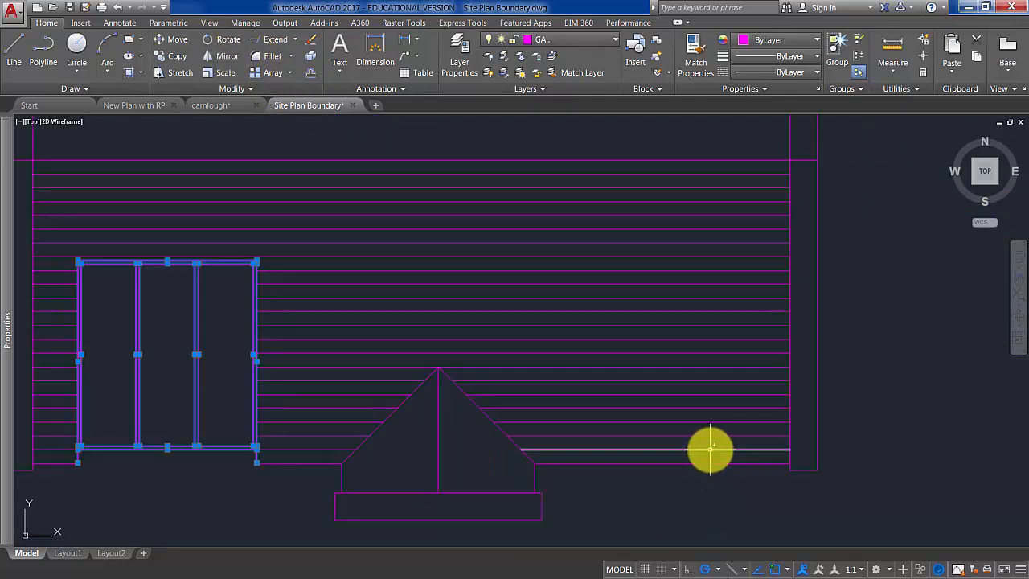
scroll(700, 480, down, 3)
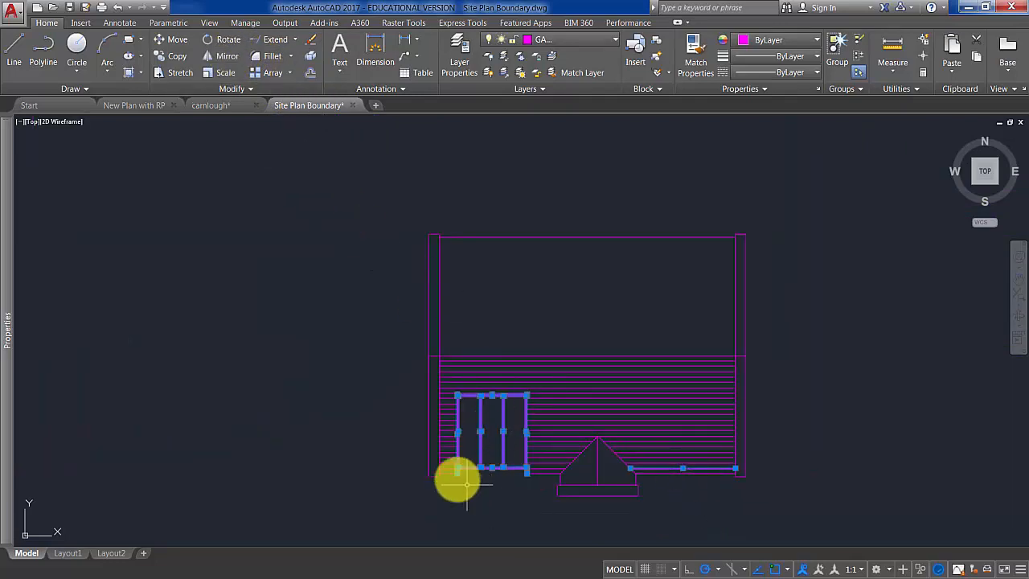
scroll(447, 460, up, 3)
click(447, 460)
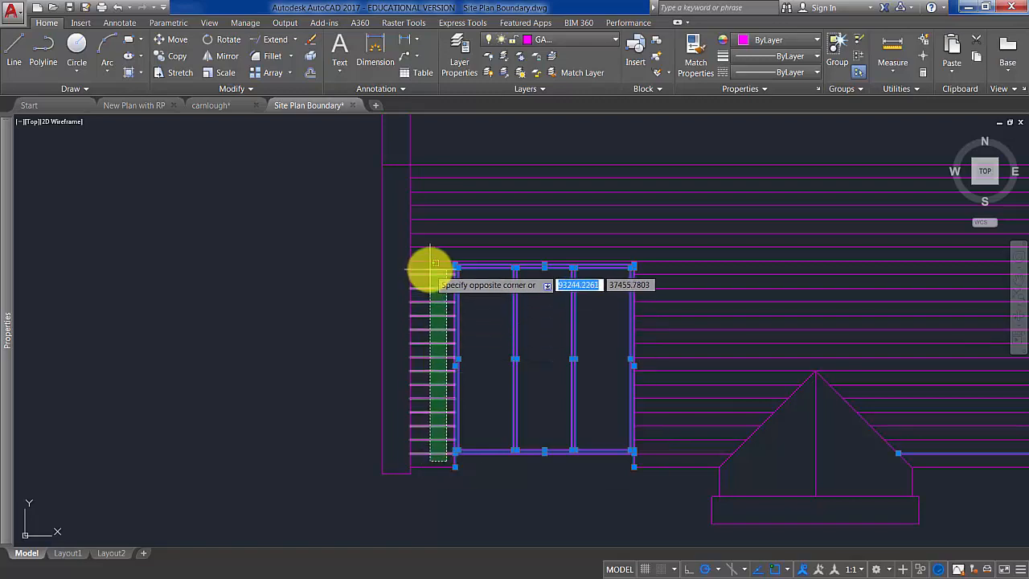
click(429, 269)
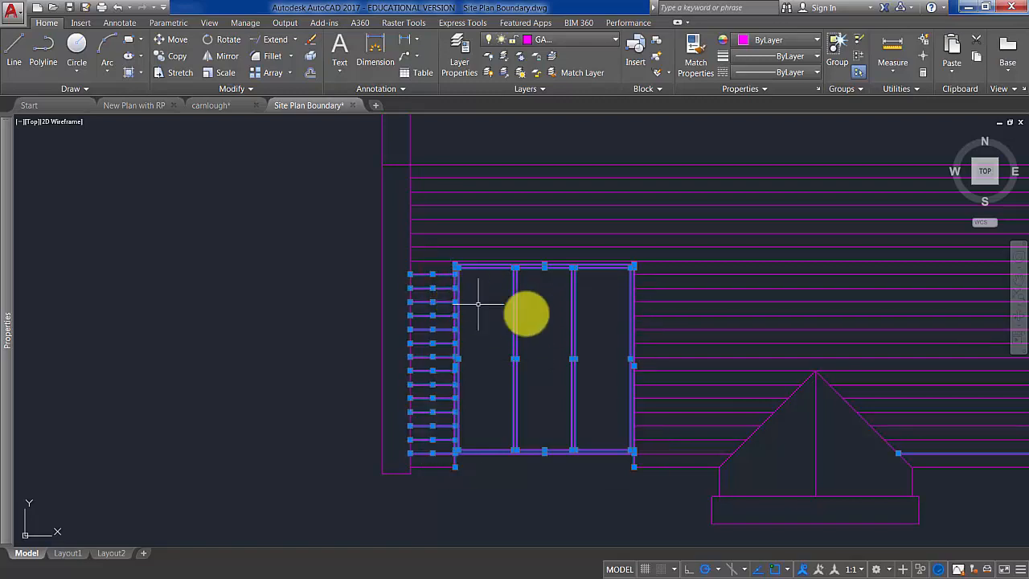
scroll(696, 353, down, 2)
middle_drag(695, 353, 555, 351)
scroll(724, 376, up, 1)
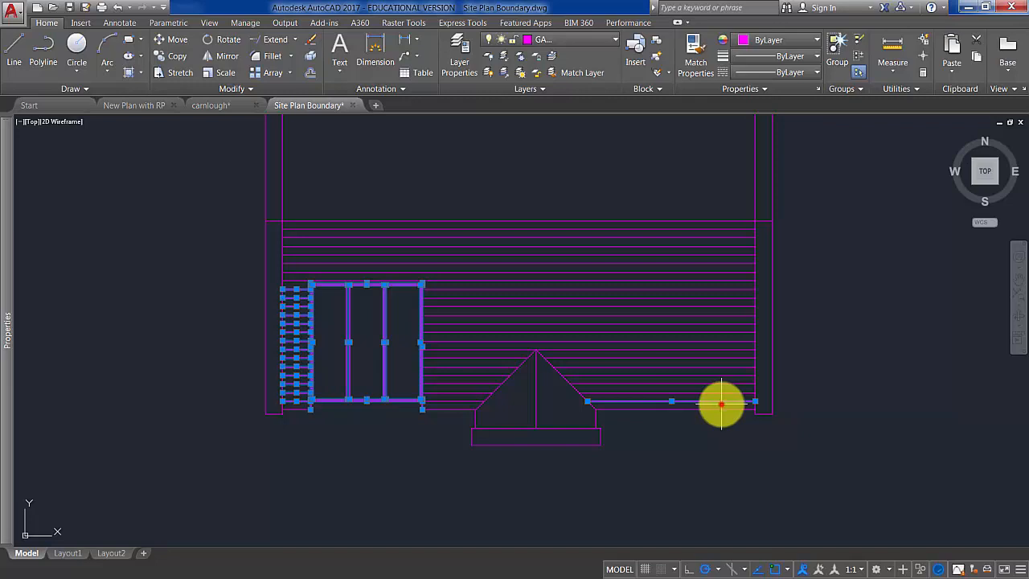
drag(721, 403, 703, 223)
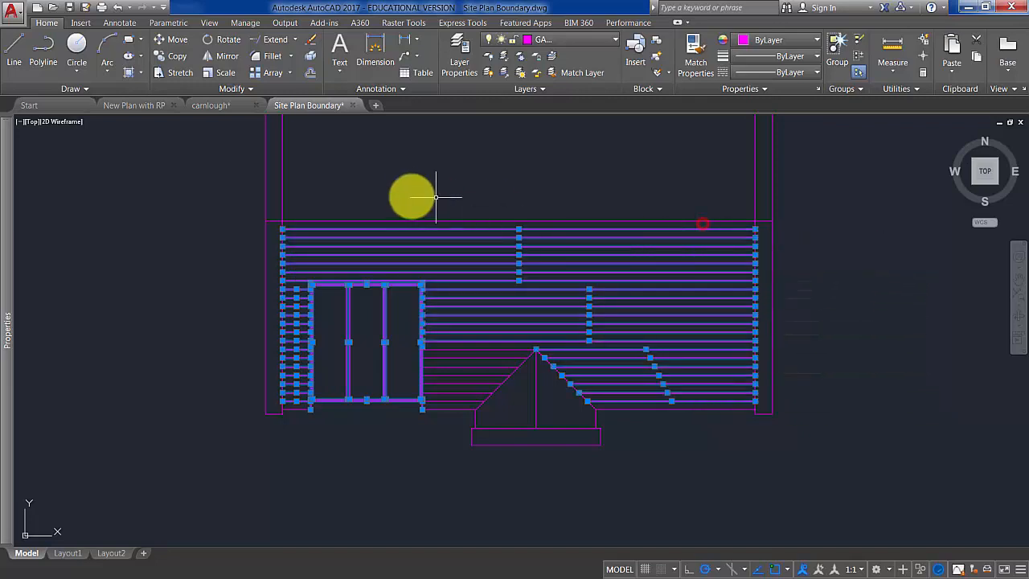
click(218, 60)
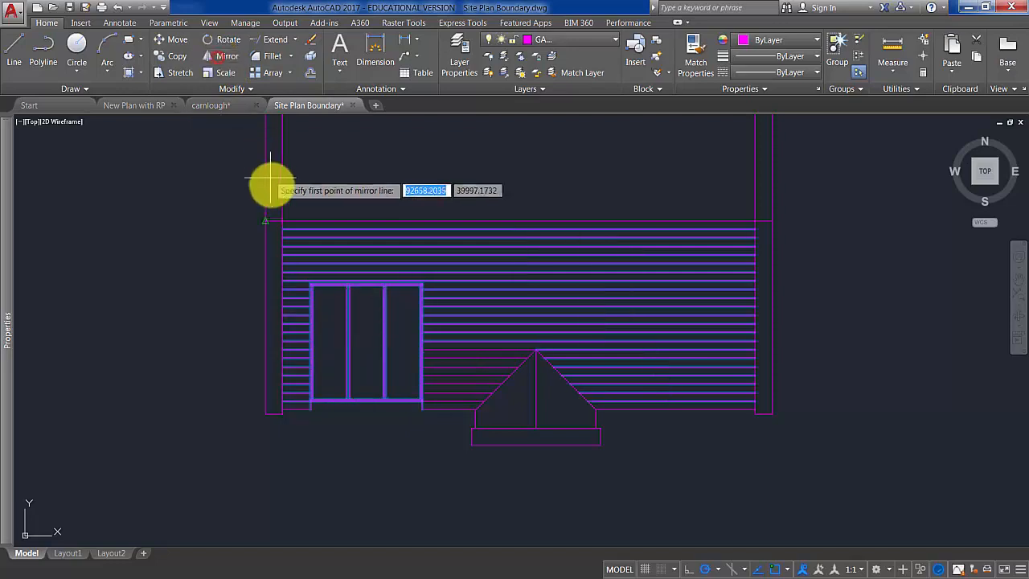
click(265, 221)
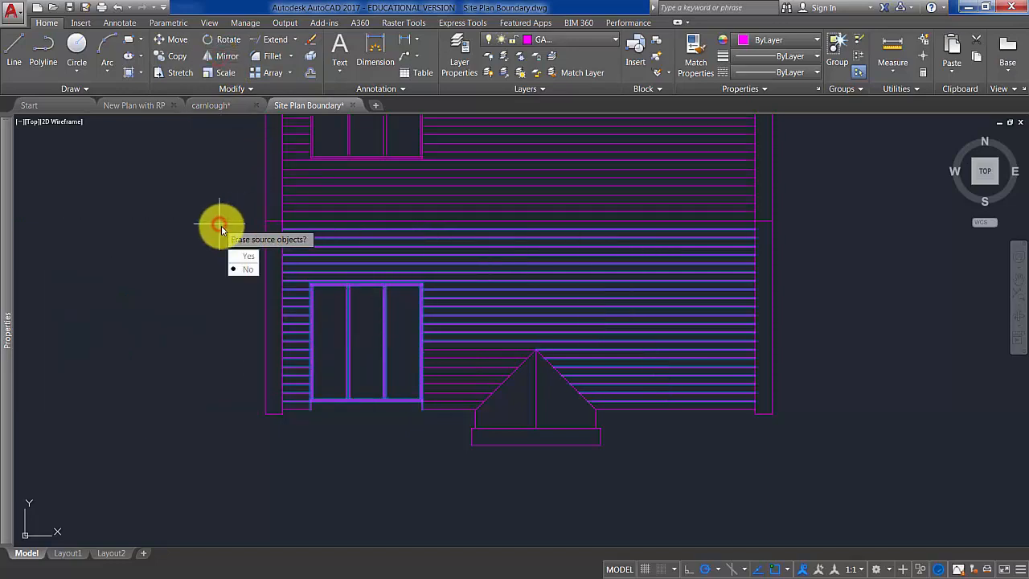
key(Return)
Step: Delete every second mirrored covering line on the right of the rear slope, from the eaves down past the stepped line ends
middle_drag(471, 249, 378, 368)
scroll(579, 159, up, 5)
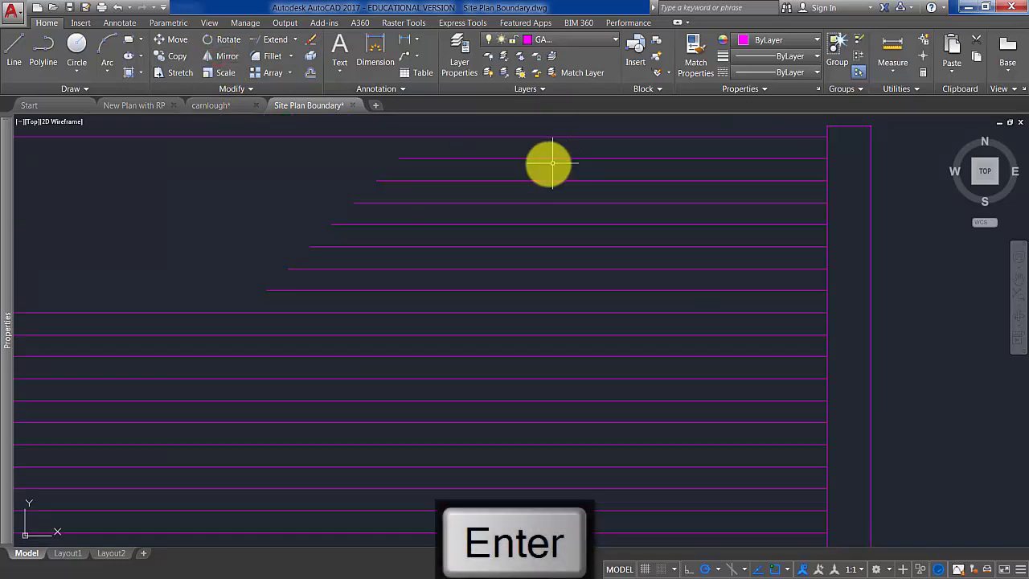
click(552, 158)
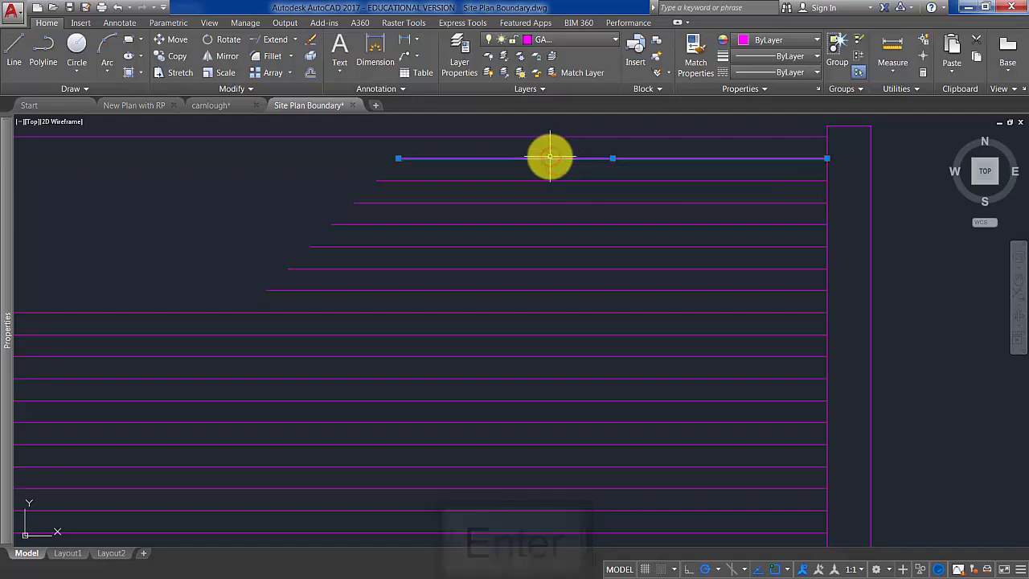
key(Delete)
click(523, 203)
key(Delete)
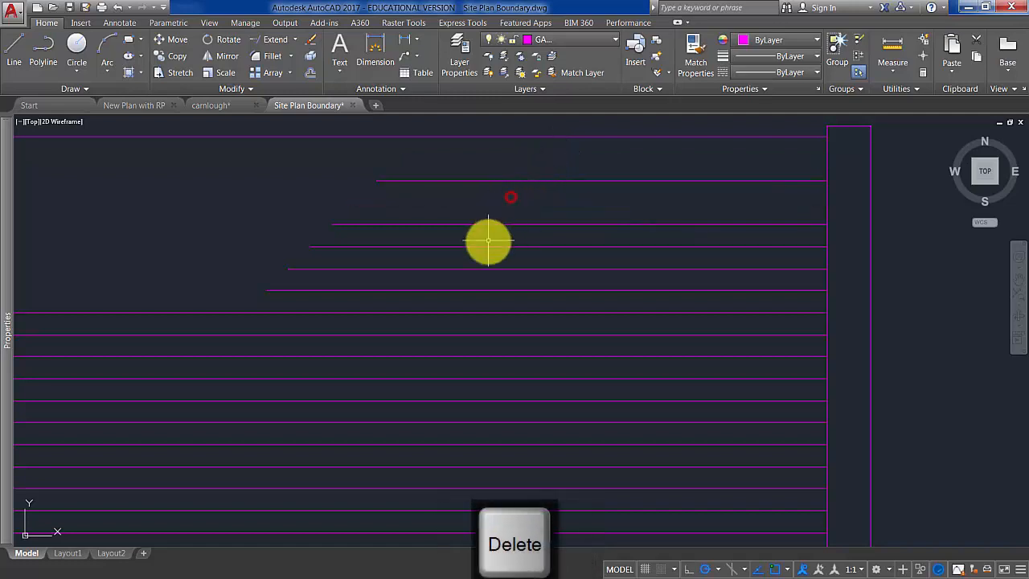
click(479, 246)
key(Delete)
click(468, 290)
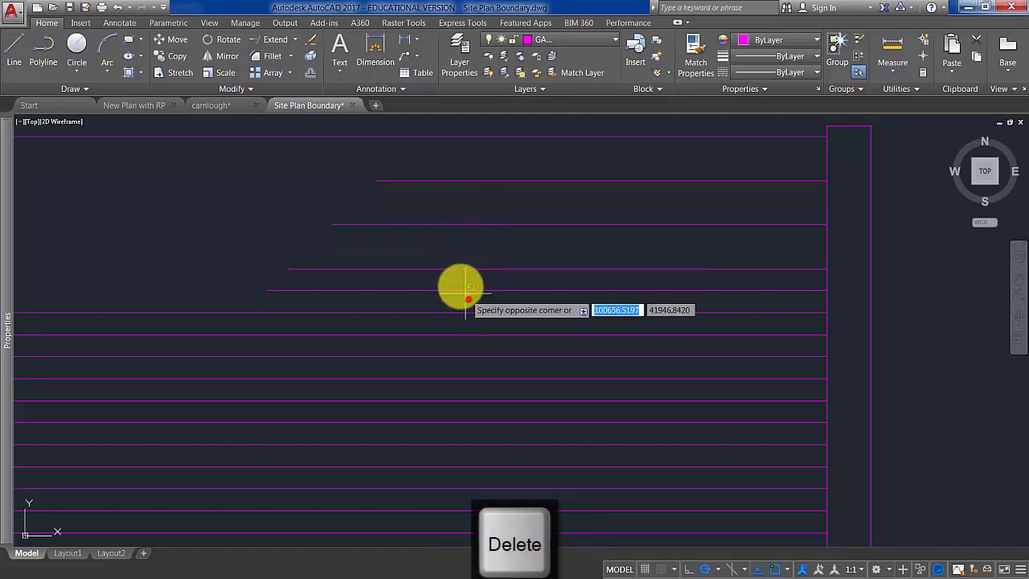
key(Delete)
click(471, 333)
key(Delete)
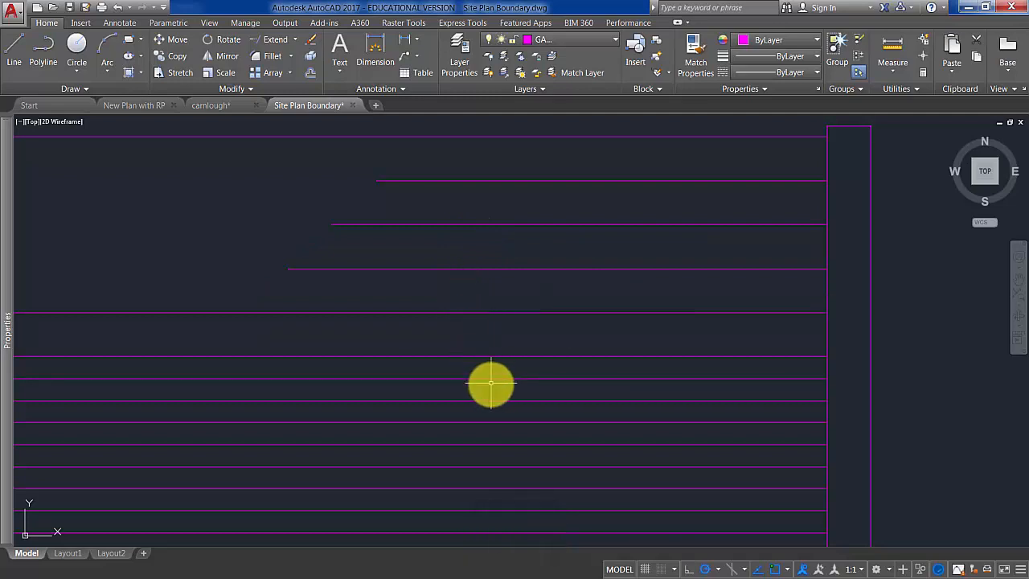
click(487, 378)
key(Delete)
Step: Delete every second remaining long covering line on the rear slope down to the ridge
scroll(576, 366, down, 4)
middle_drag(584, 363, 611, 344)
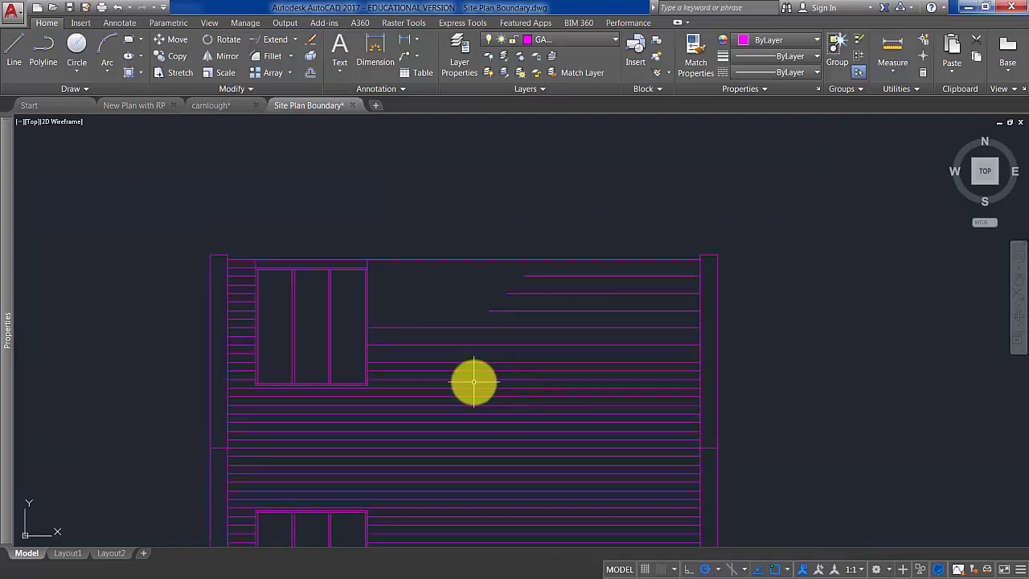
scroll(474, 381, up, 2)
click(480, 362)
key(Delete)
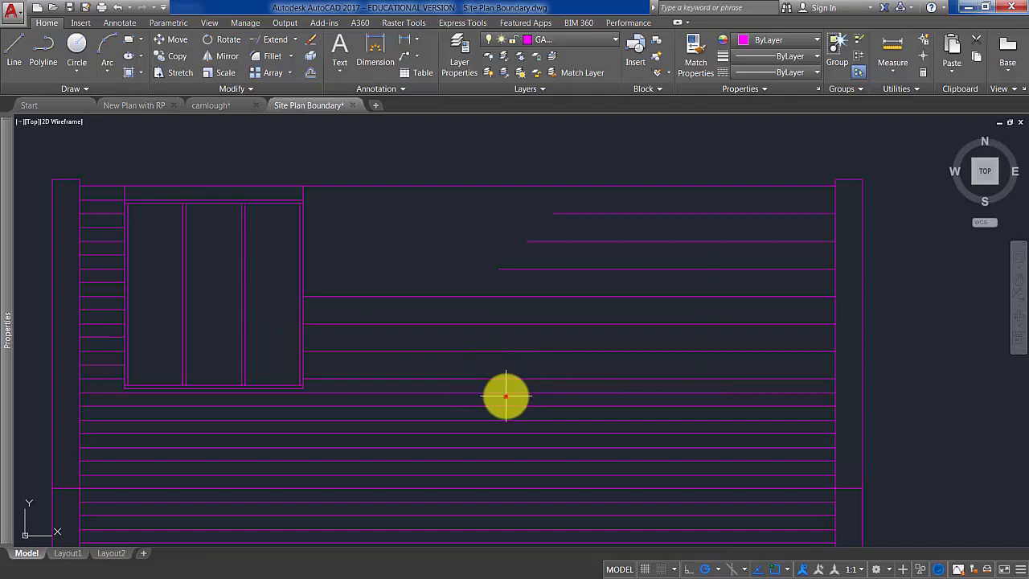
click(503, 392)
key(Delete)
click(509, 415)
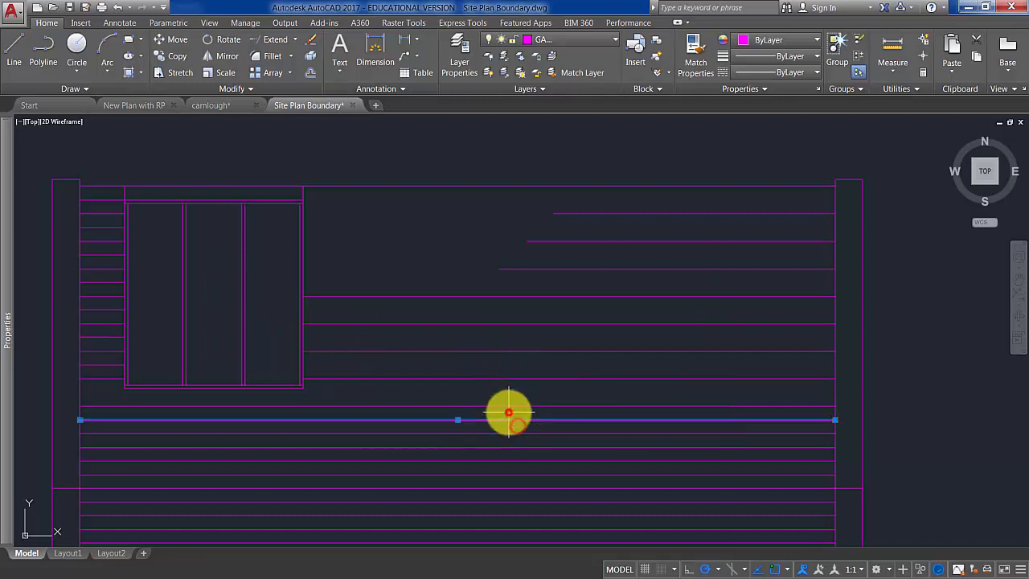
key(Delete)
click(804, 446)
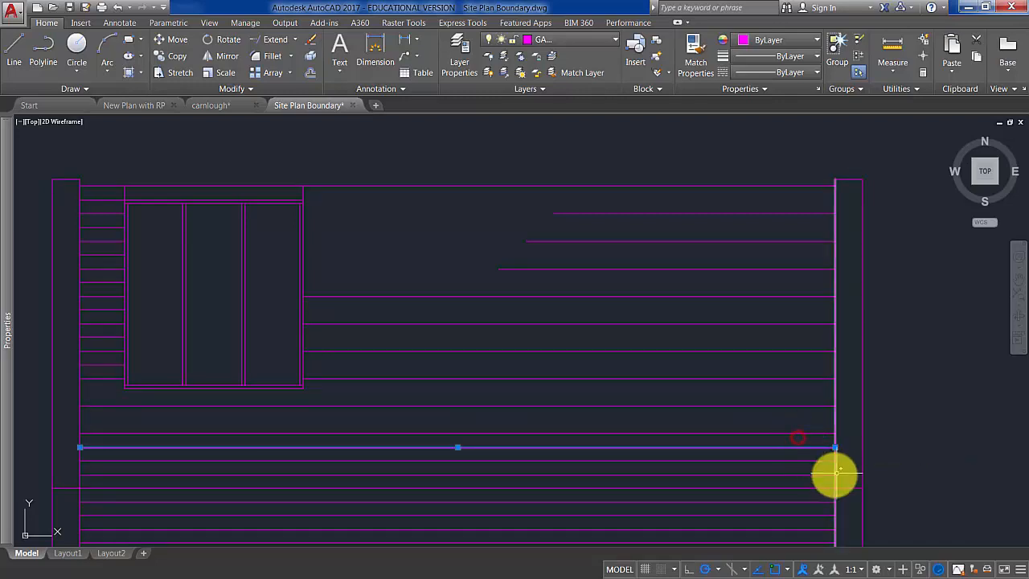
key(Delete)
click(795, 472)
key(Delete)
Step: Delete every second short covering line beside the lower half of the rear three-panel rectangle's left edge
middle_drag(336, 351, 539, 356)
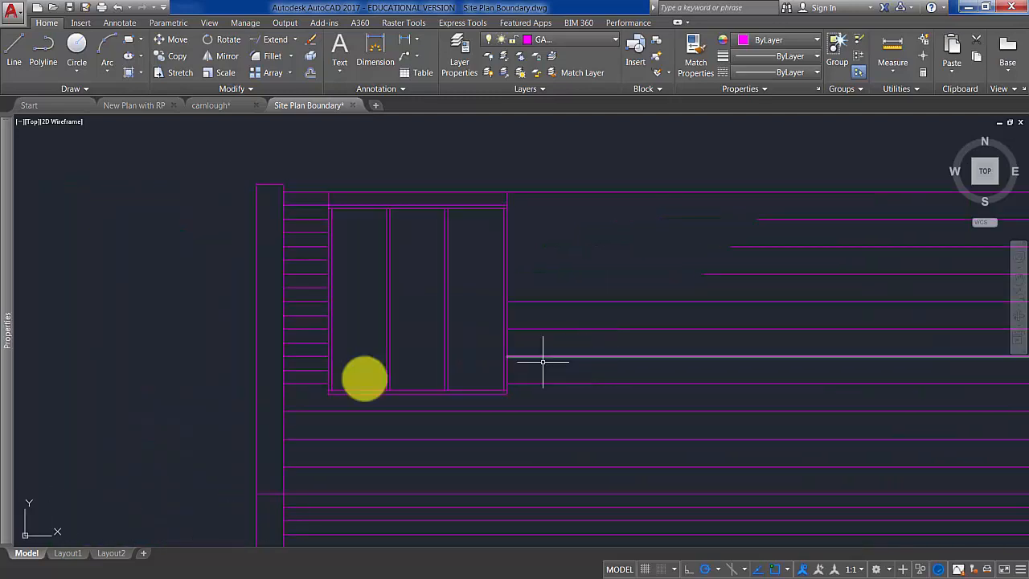
click(309, 377)
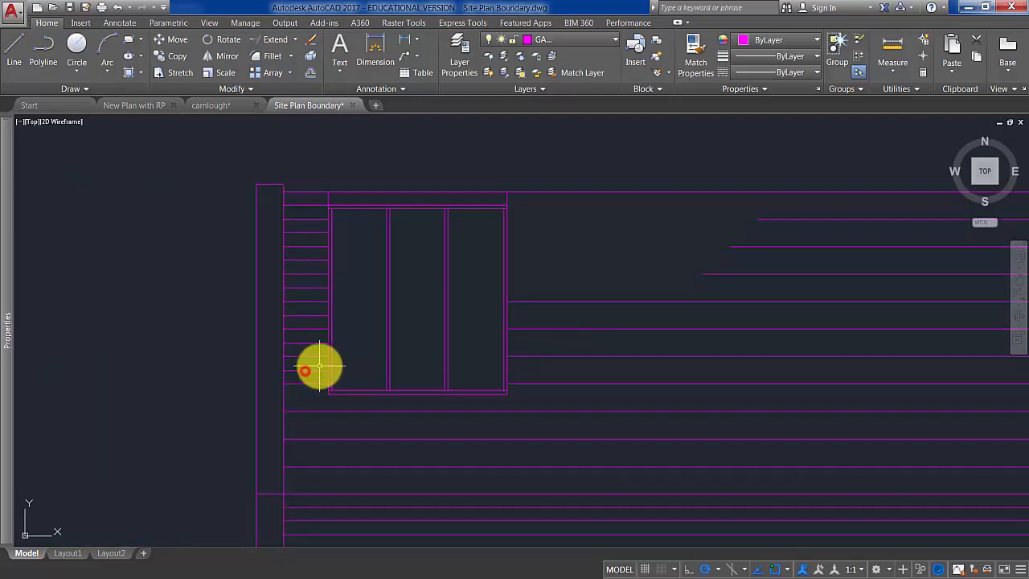
click(309, 369)
click(314, 353)
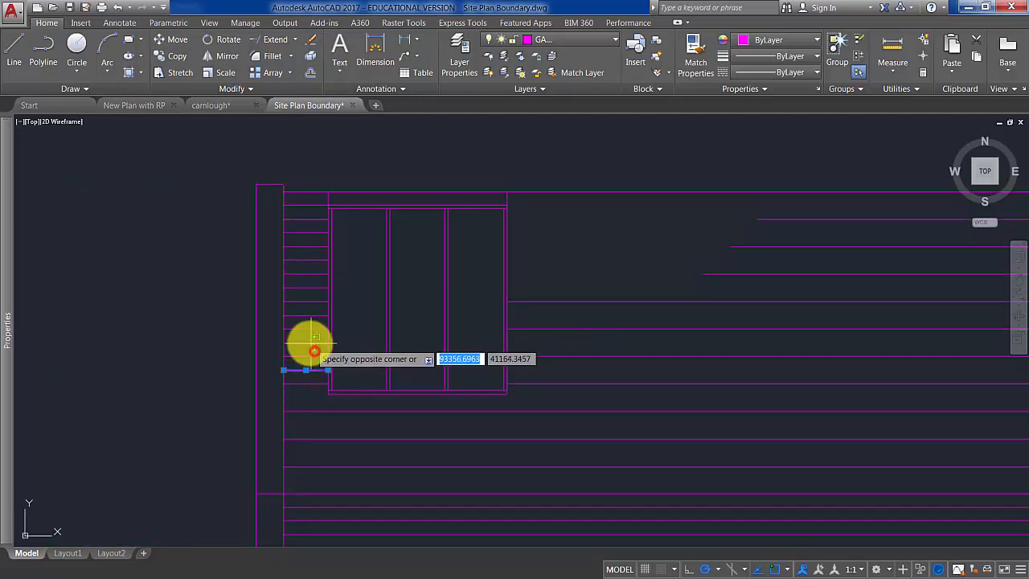
click(307, 342)
key(Delete)
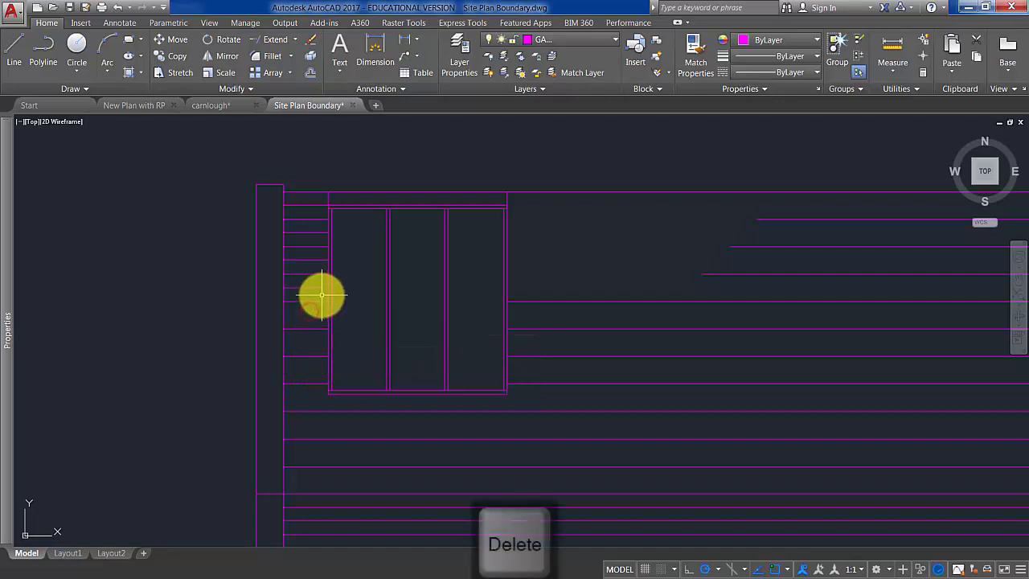
Step: Delete the remaining alternate short covering lines beside the rear rectangle, continuing up to the eaves
click(317, 287)
click(315, 264)
click(314, 260)
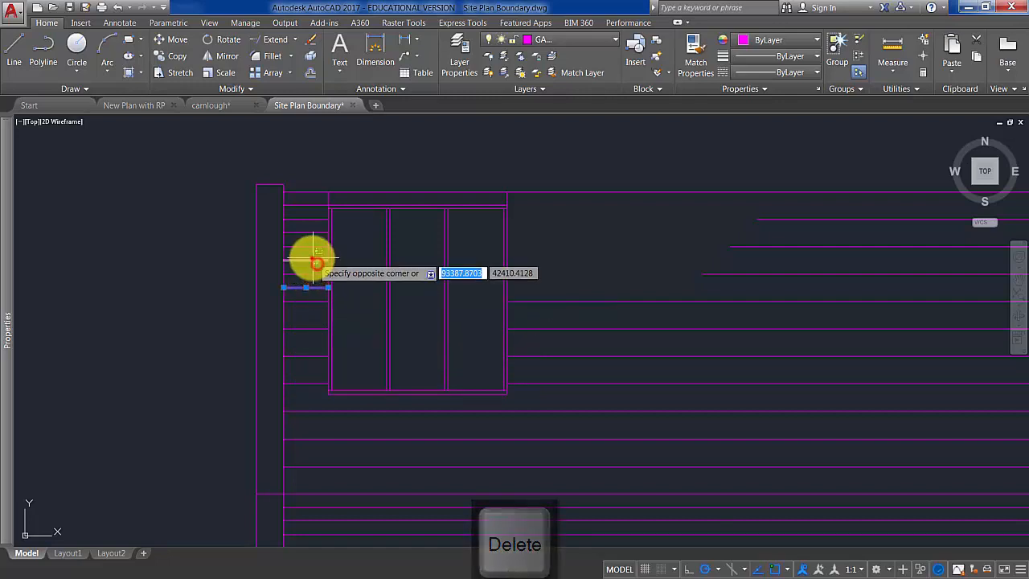
click(317, 232)
key(Delete)
click(320, 234)
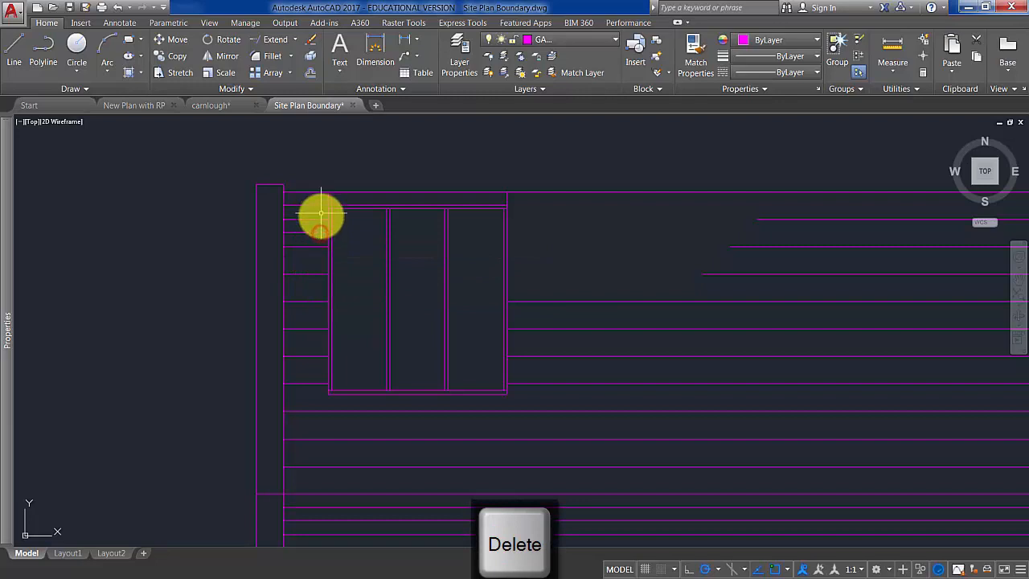
click(308, 231)
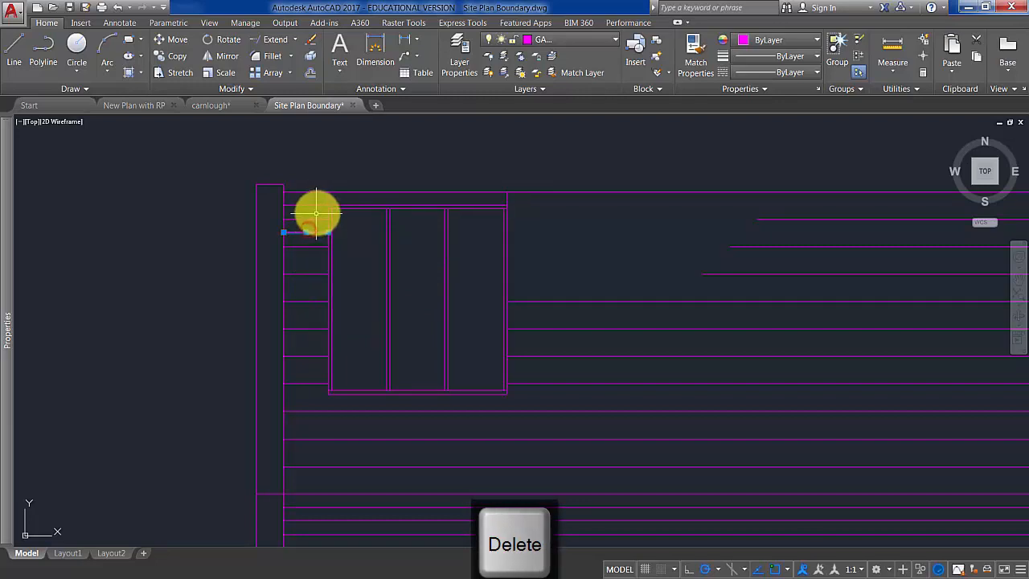
key(Delete)
Step: Extend the three stepped covering lines on the rear slope to the right edge of the three-panel rectangle
scroll(443, 287, down, 5)
scroll(507, 320, up, 3)
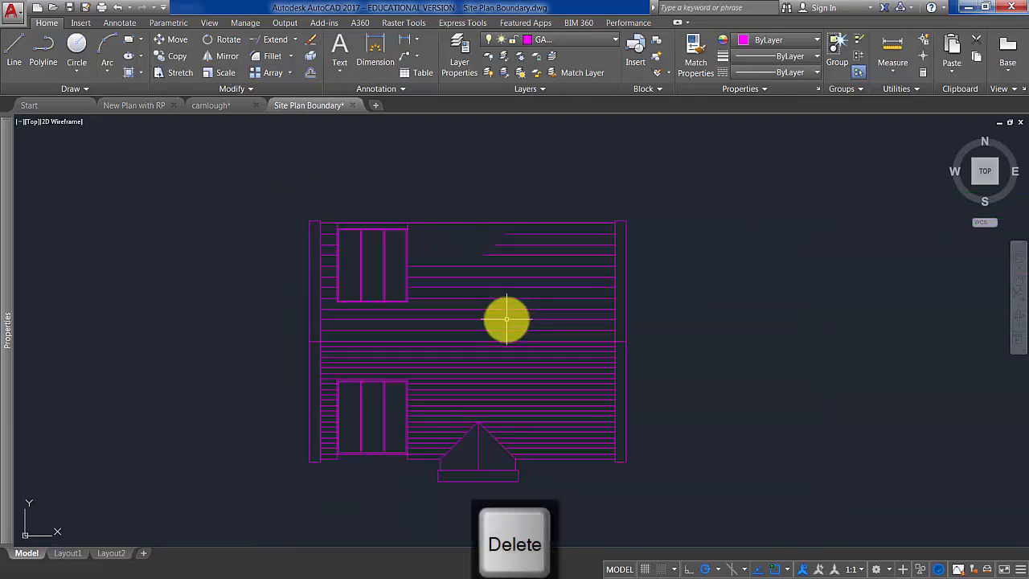
scroll(507, 320, up, 2)
scroll(547, 339, down, 2)
scroll(581, 350, up, 3)
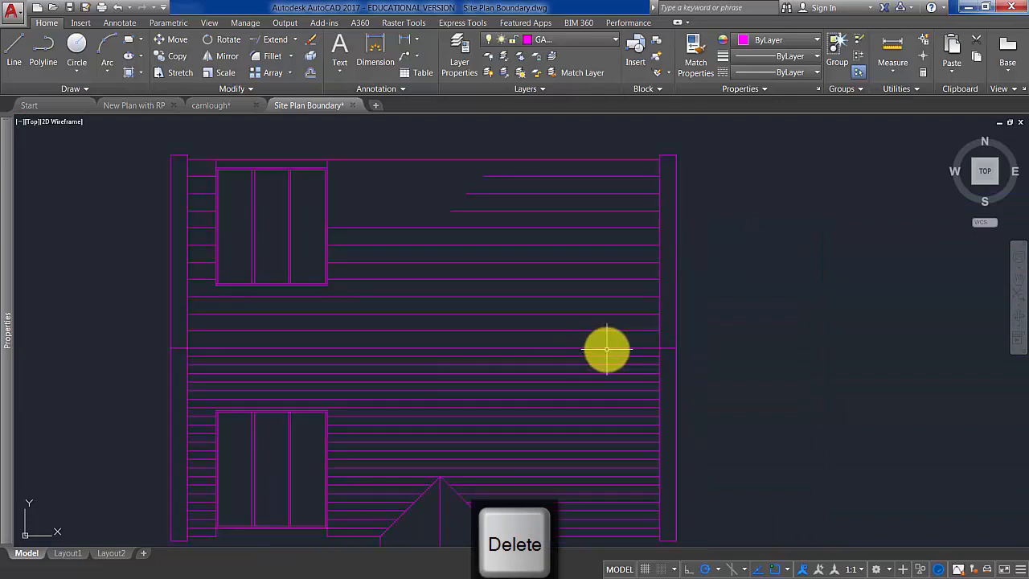
middle_drag(671, 230, 667, 268)
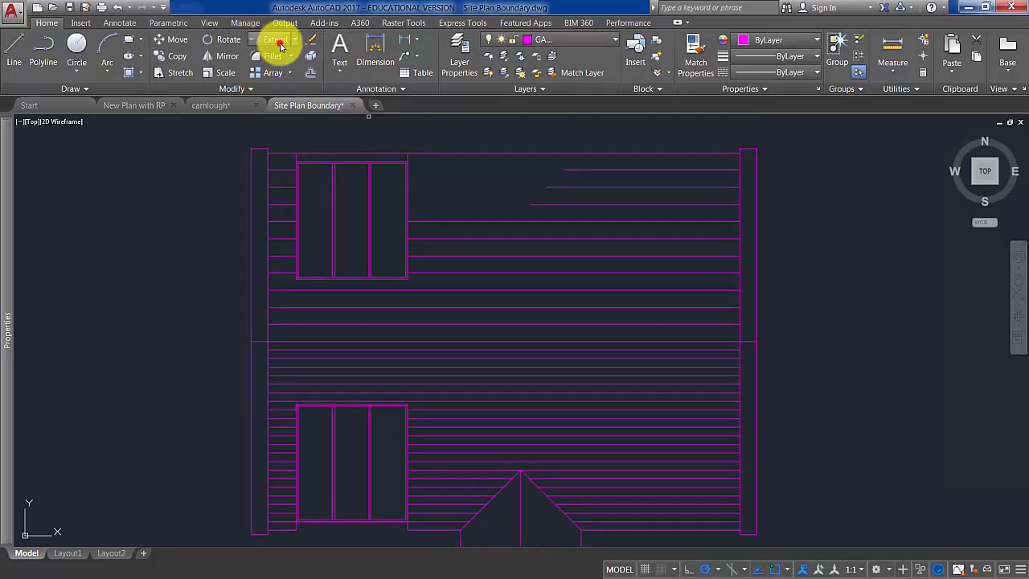
click(280, 44)
click(428, 182)
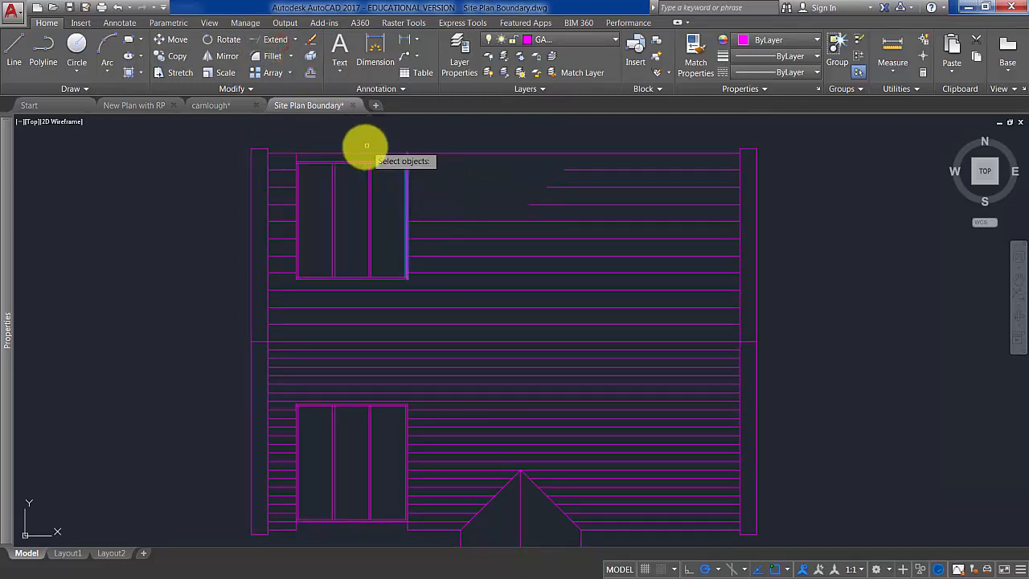
key(Return)
click(569, 209)
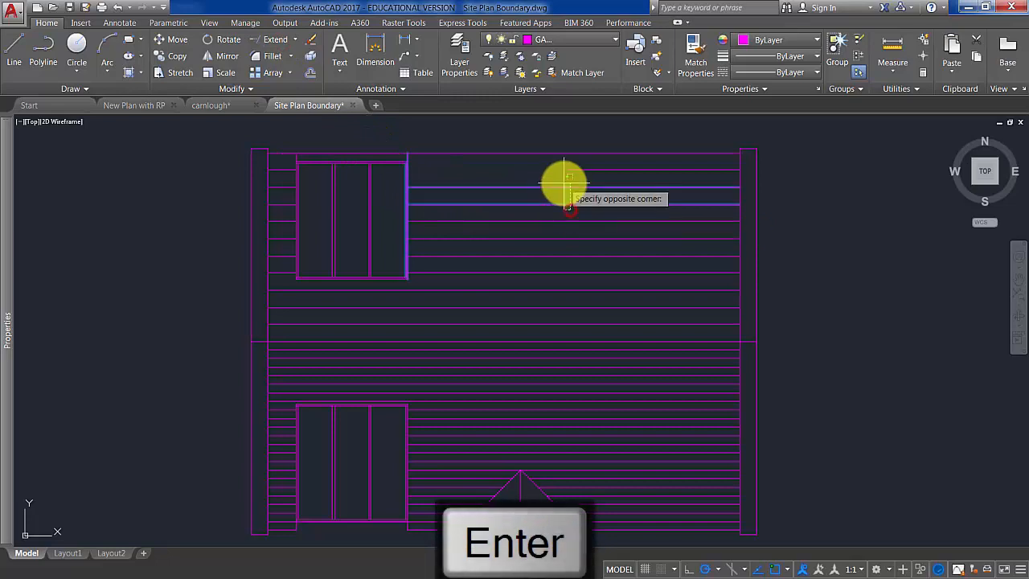
click(567, 165)
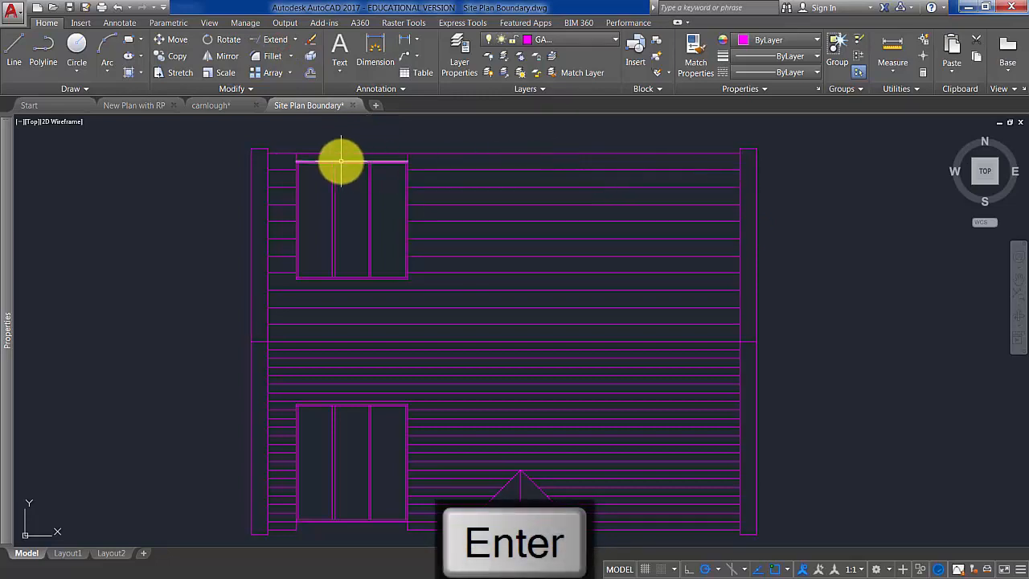
Step: Trim the rear eaves line between the two side edges of the three-panel rectangle
scroll(341, 160, up, 2)
text(tr)
key(Return)
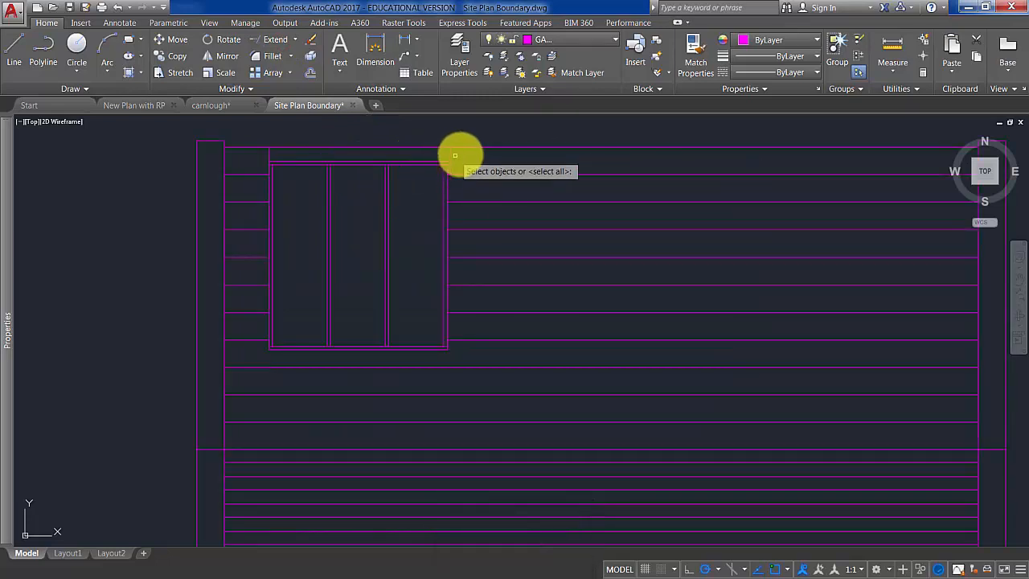
click(455, 155)
click(245, 141)
key(Return)
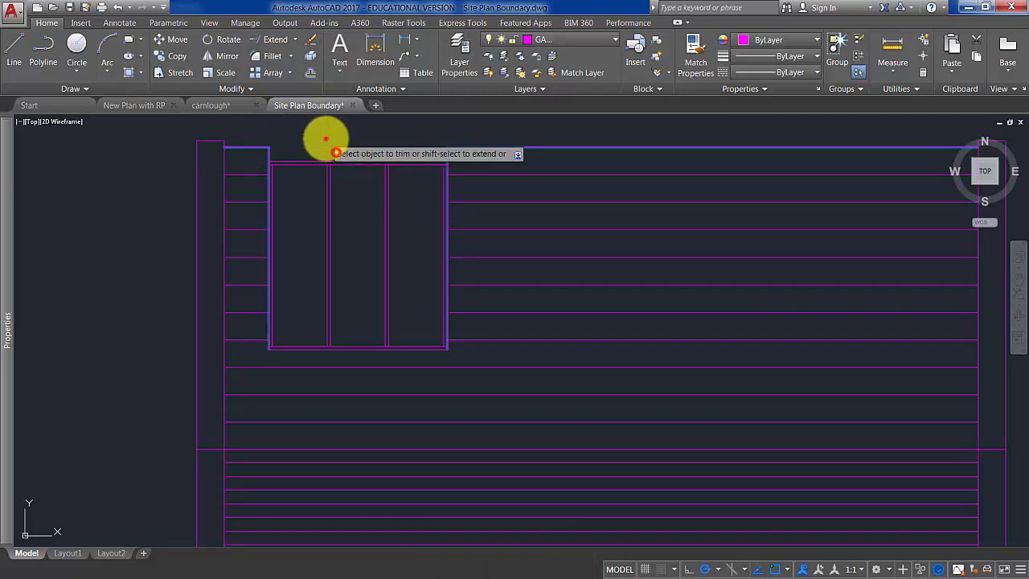
Step: Offset the front gable's short left edge inward by 200 repeatedly, creating six vertical lines up to the gable's centre line
scroll(362, 200, down, 5)
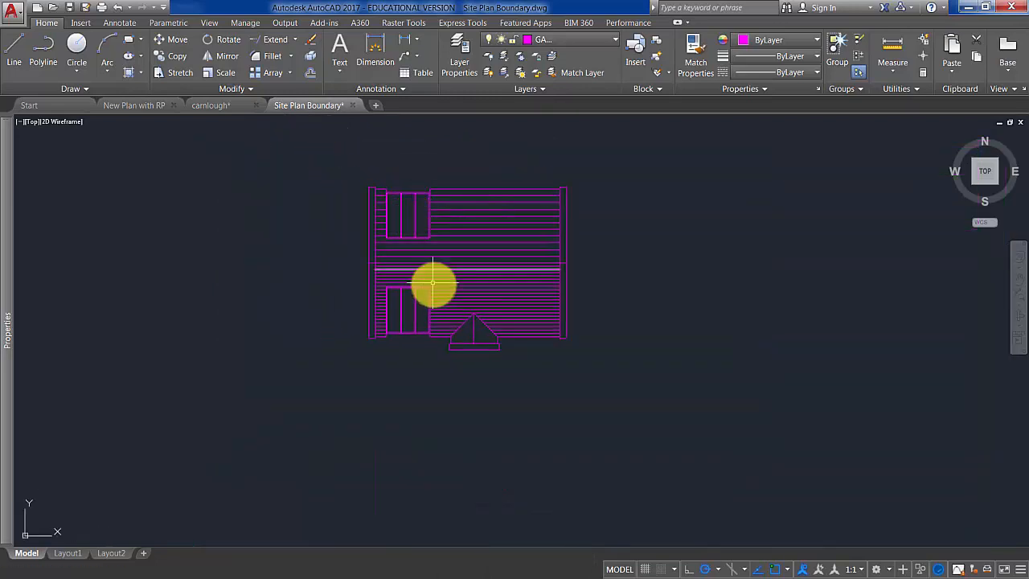
scroll(469, 330, up, 4)
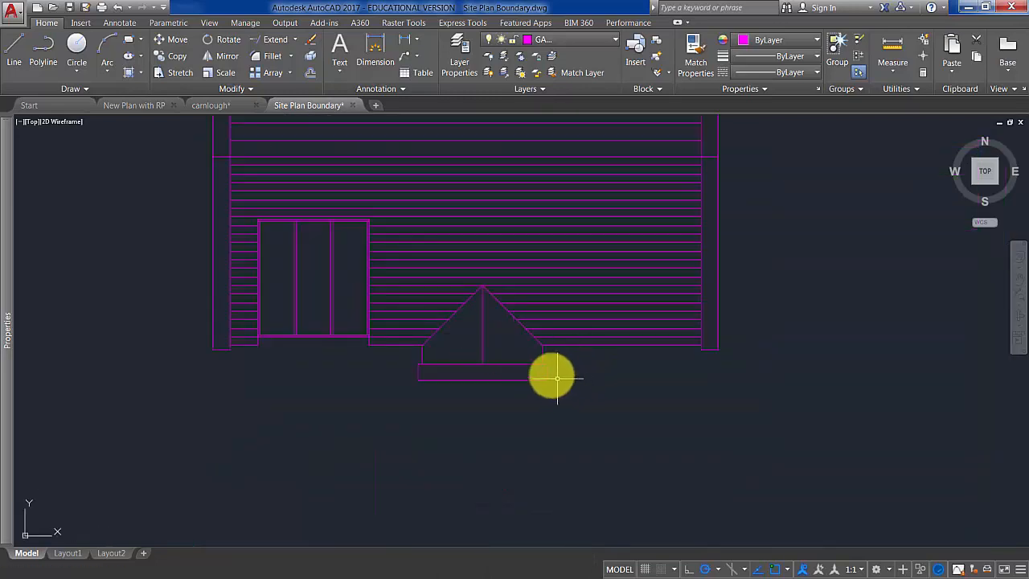
scroll(506, 331, up, 4)
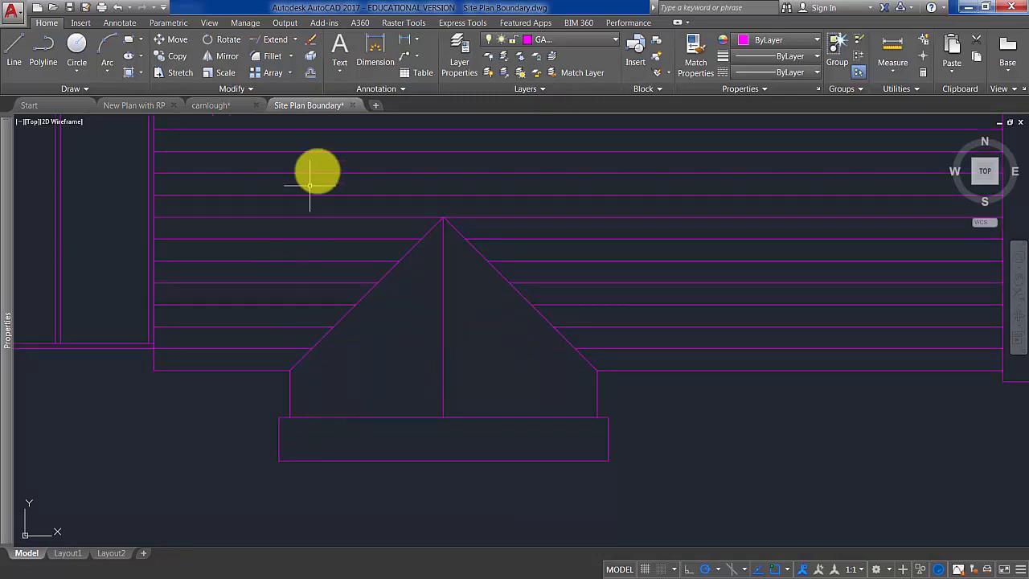
click(312, 74)
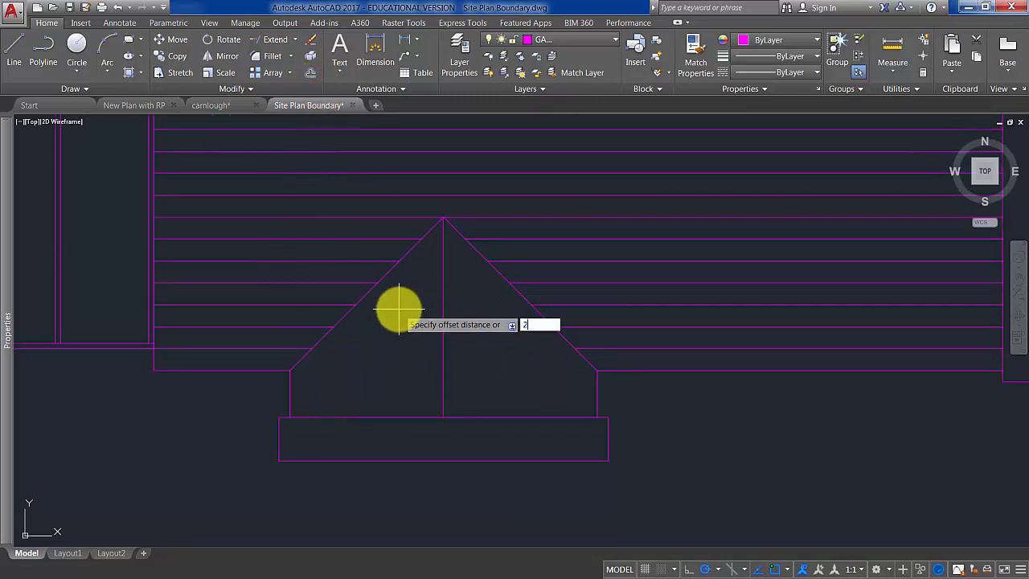
text(200)
key(Return)
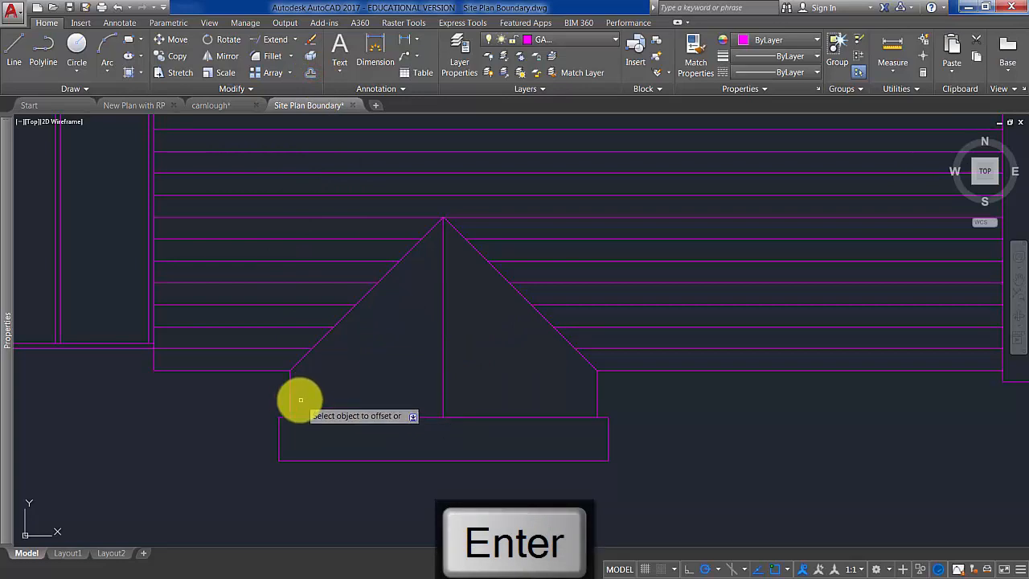
click(289, 397)
click(346, 398)
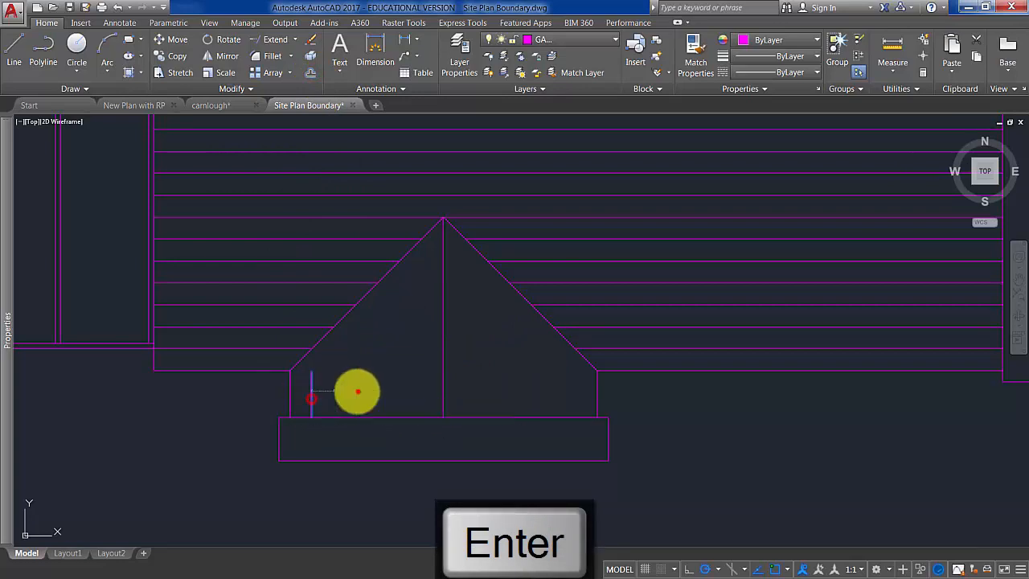
click(333, 388)
click(351, 390)
click(355, 389)
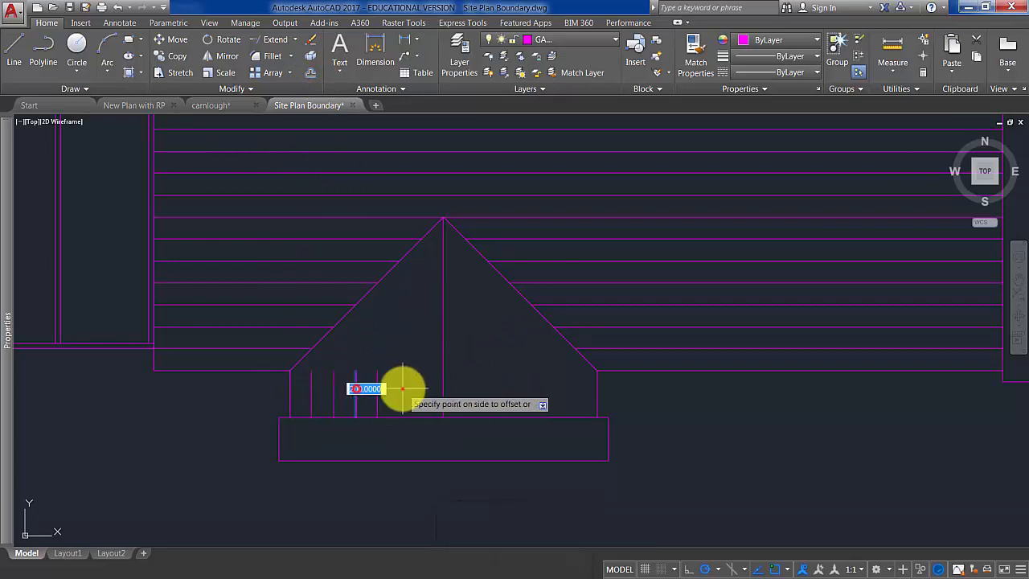
click(376, 390)
click(411, 390)
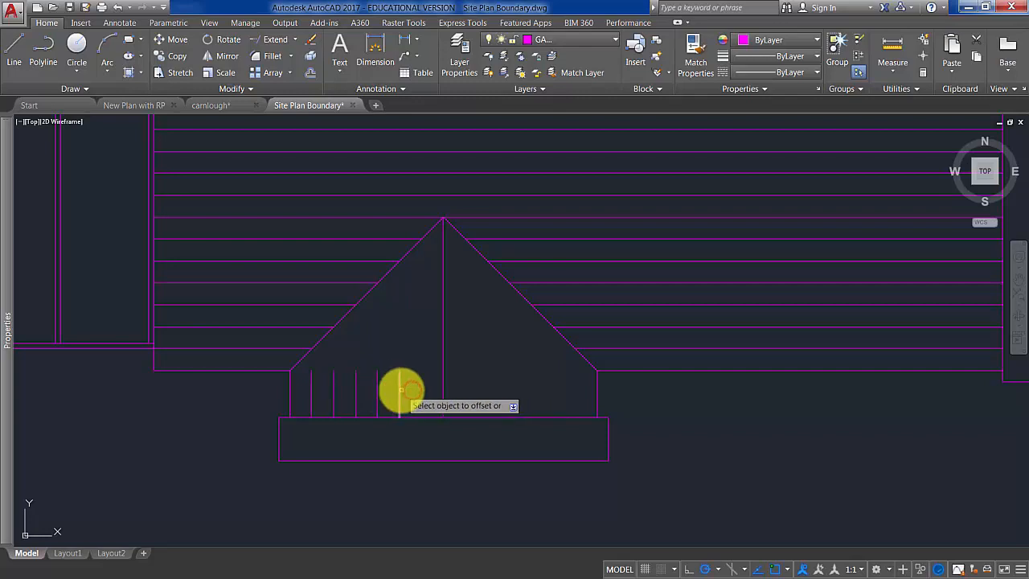
click(421, 391)
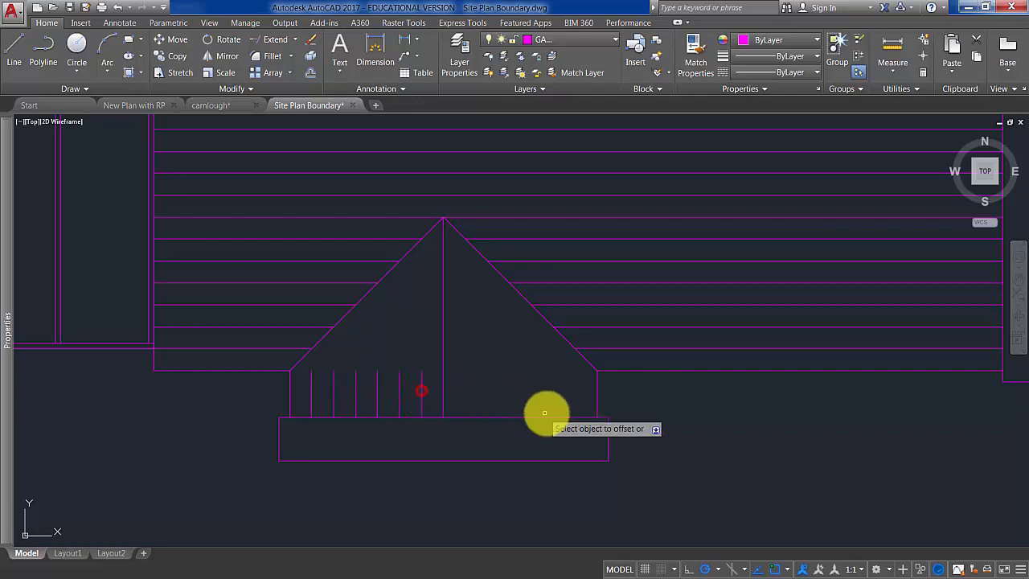
key(Return)
Step: Offset the front gable's short right edge inward by 400 repeatedly, creating three vertical lines towards the centre line
key(Return)
text(400)
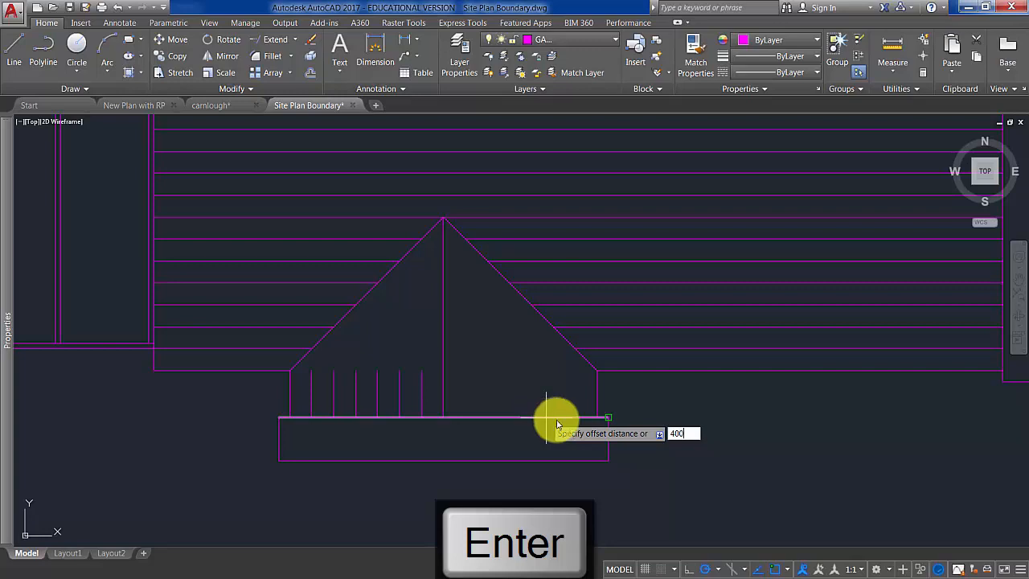
key(Return)
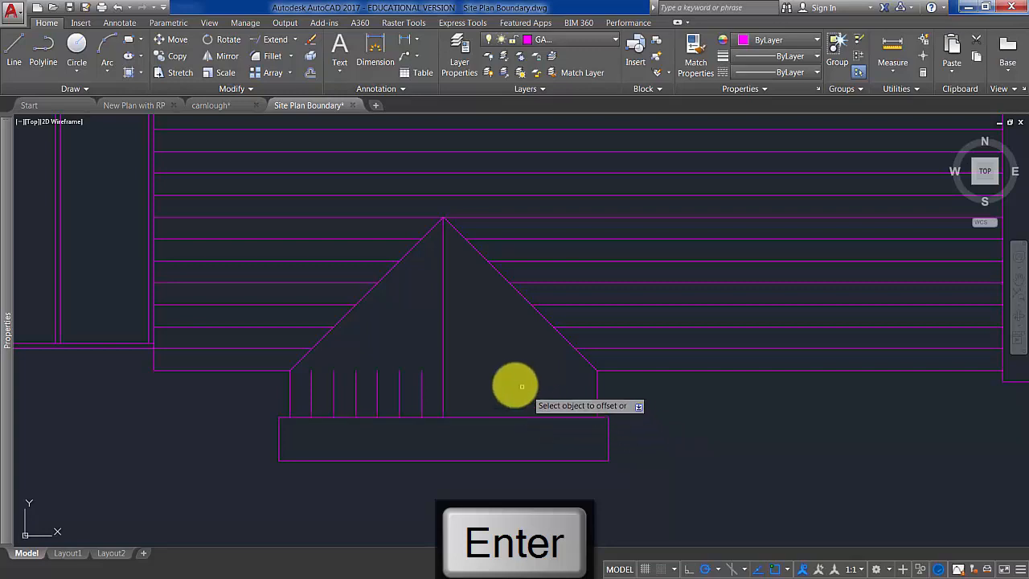
click(596, 391)
click(519, 384)
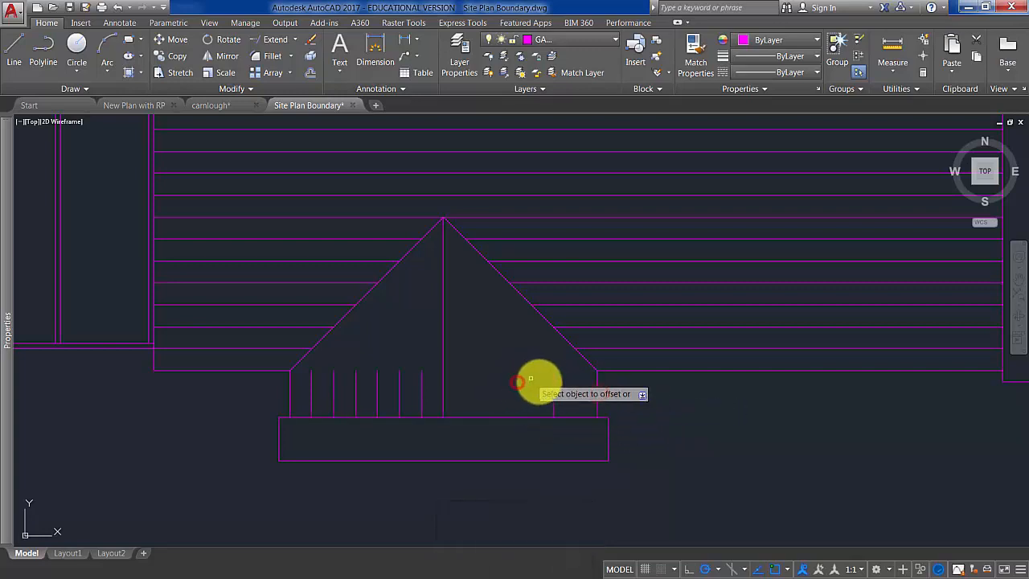
click(553, 391)
click(497, 380)
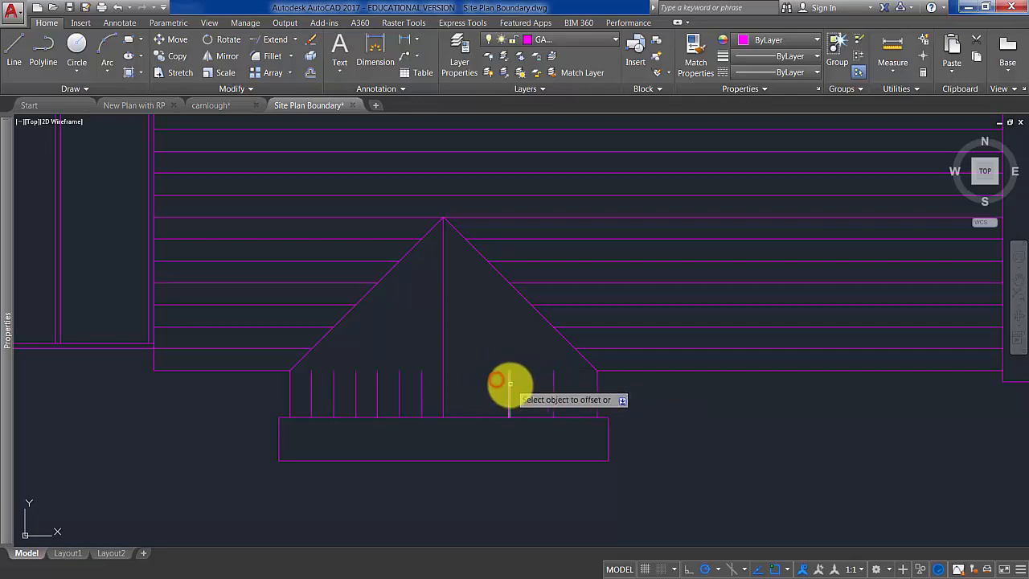
click(474, 370)
key(Return)
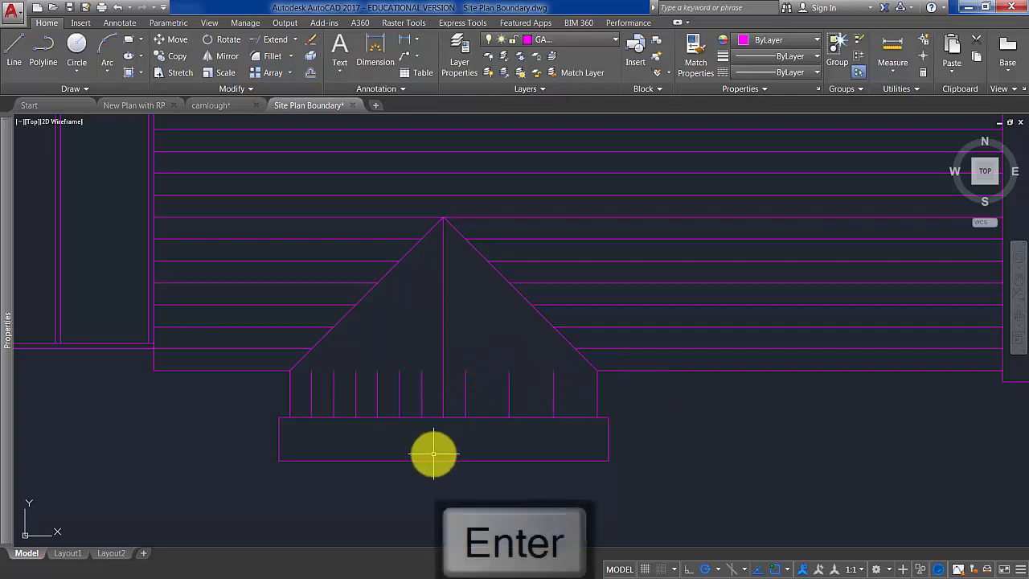
Step: Extend the vertical lines on both halves of the front gable up to its sloping edges
click(280, 46)
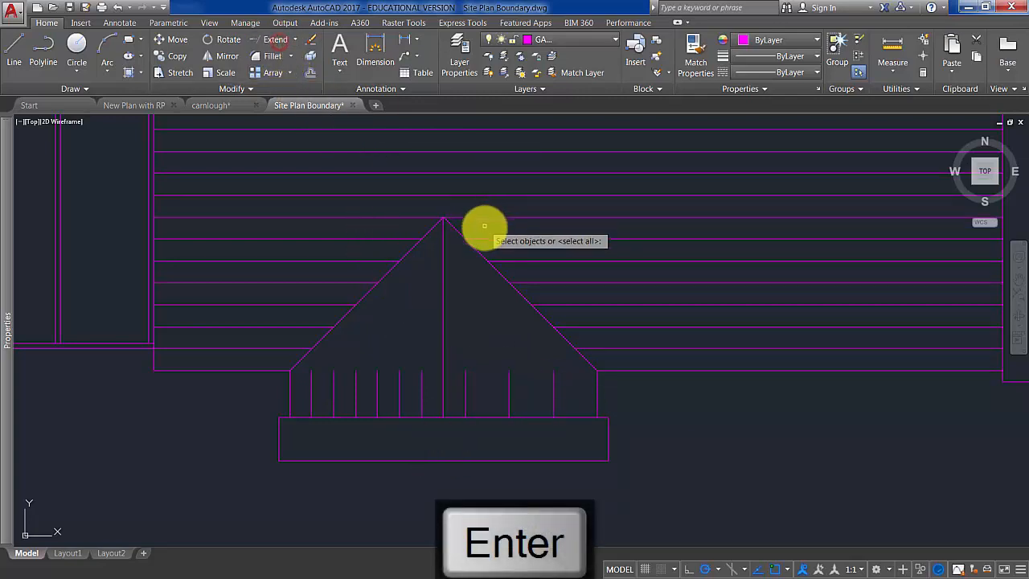
click(430, 223)
key(Return)
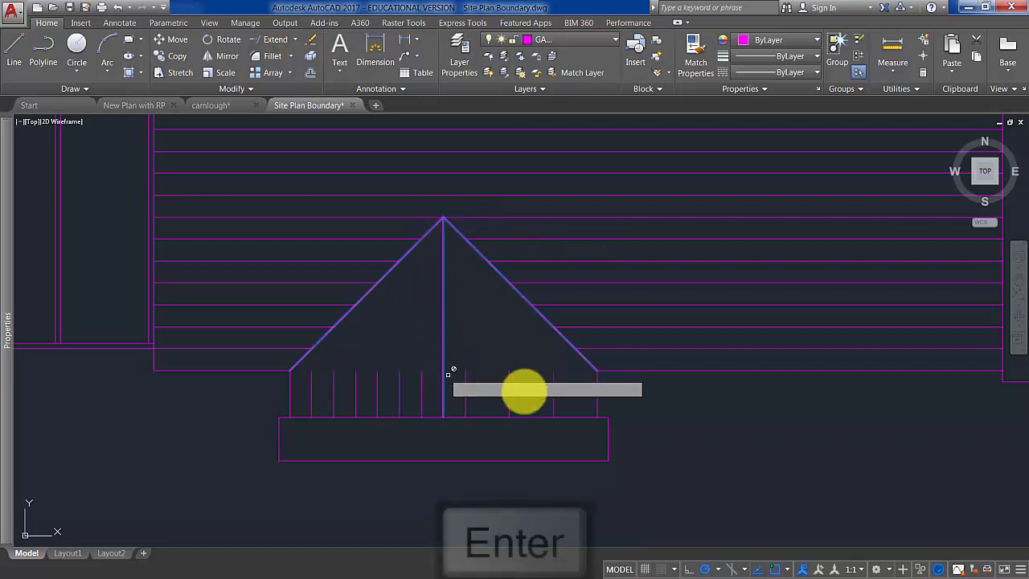
click(553, 386)
click(572, 381)
click(467, 367)
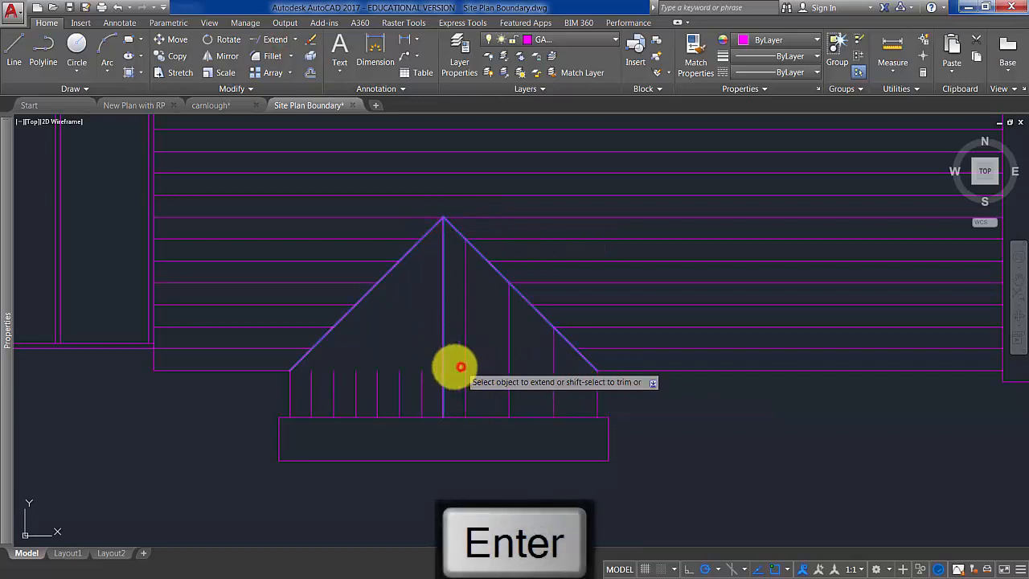
click(429, 378)
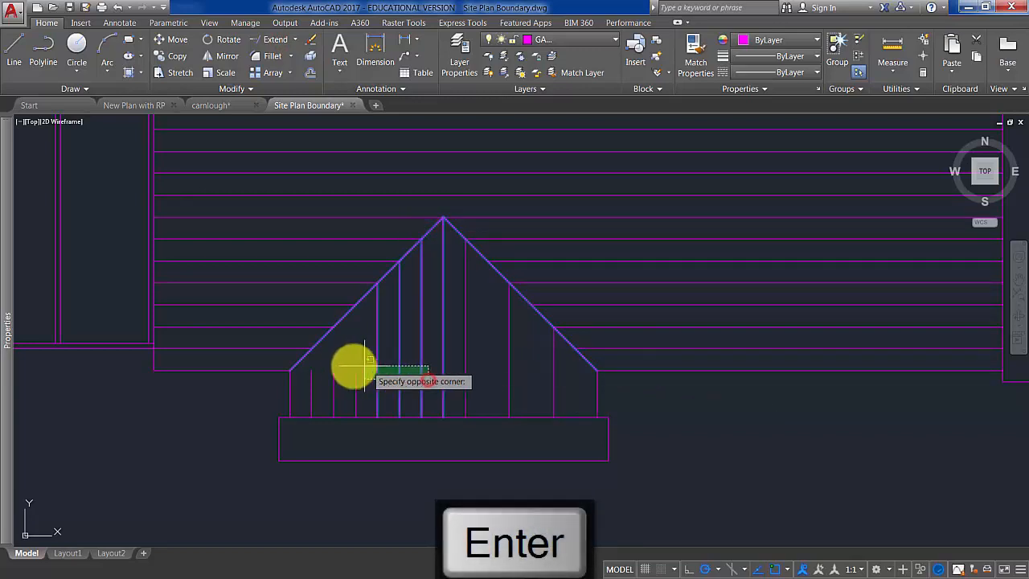
click(310, 364)
key(Return)
scroll(452, 409, down, 3)
scroll(482, 349, down, 2)
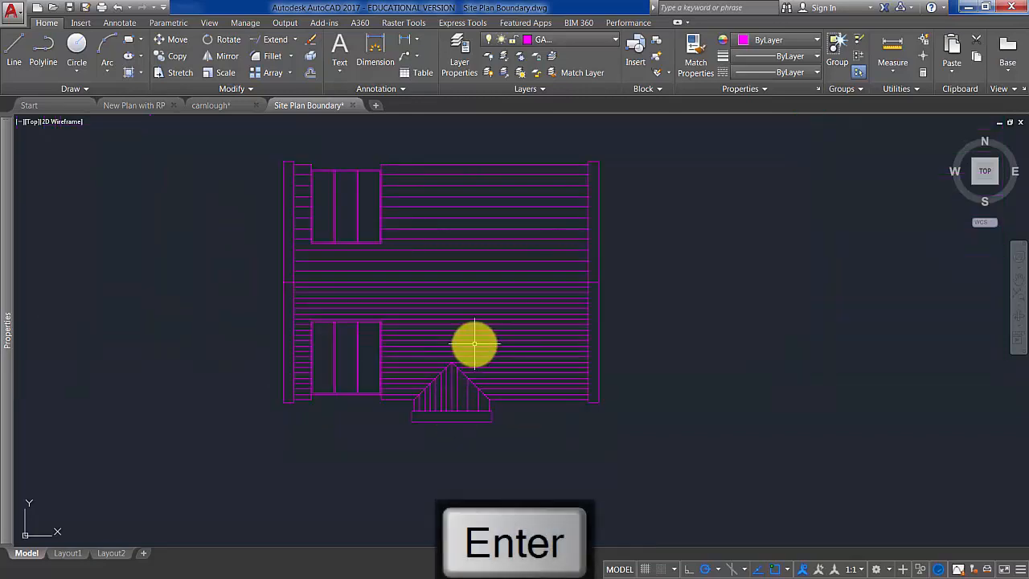
middle_drag(472, 342, 515, 363)
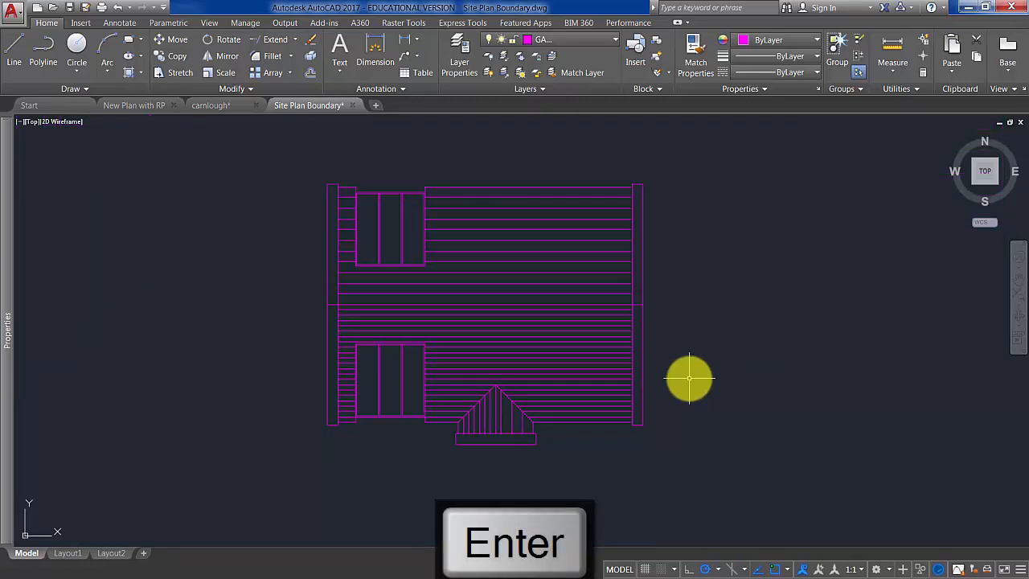
middle_drag(689, 378, 636, 391)
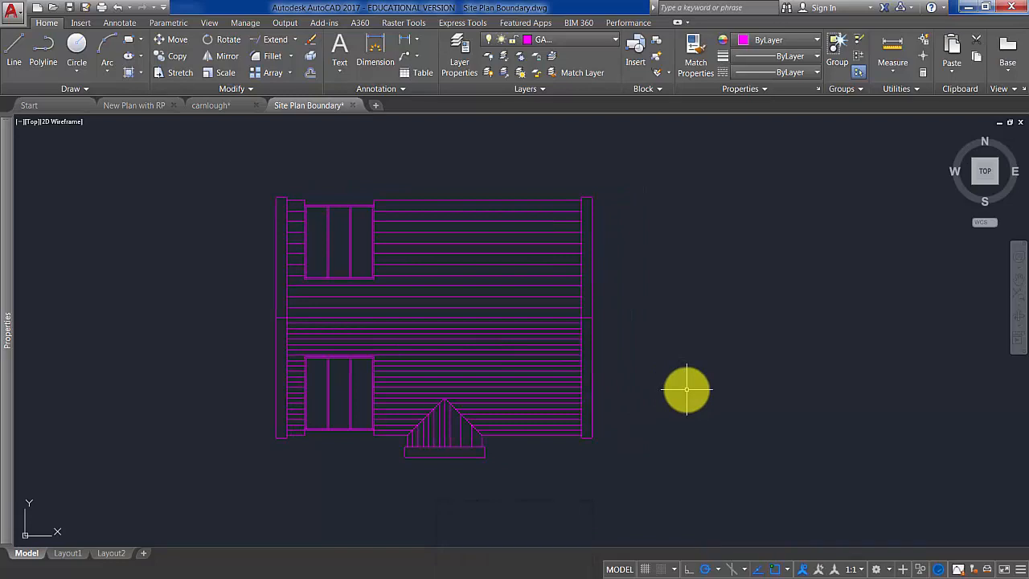